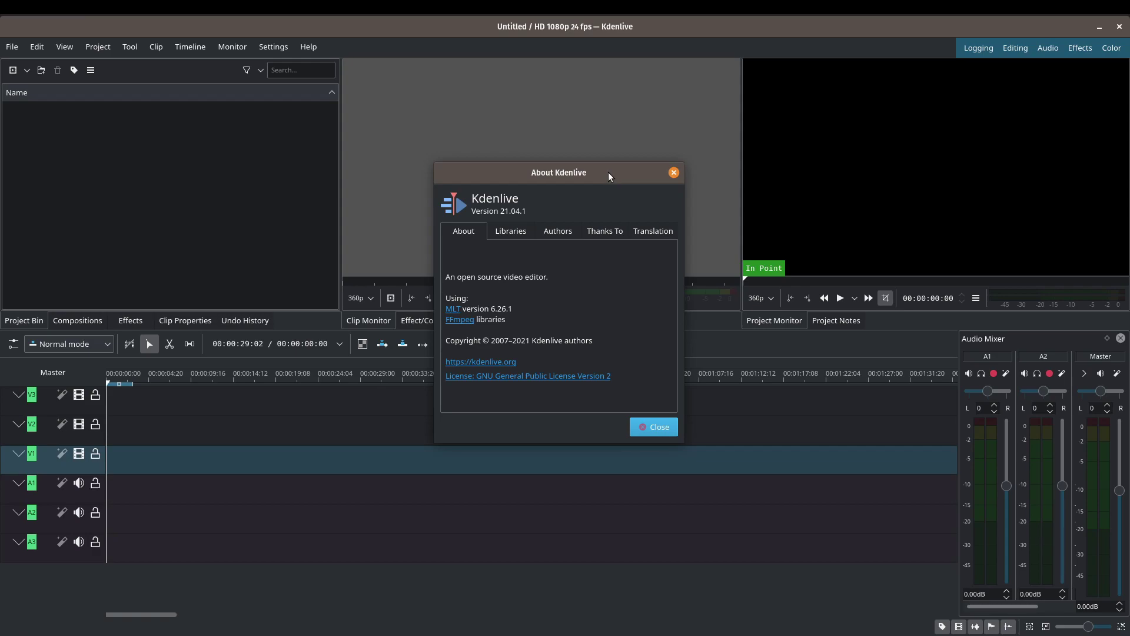
- Close the About dialog and switch to the Editing workspace layout
key("Escape")
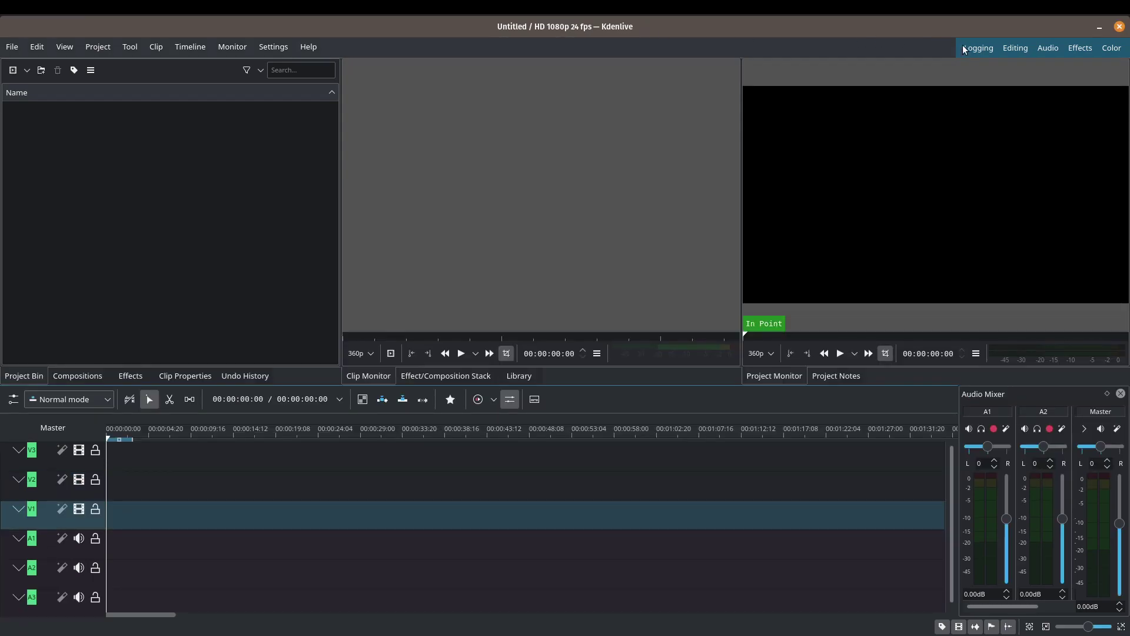
left_click(1018, 49)
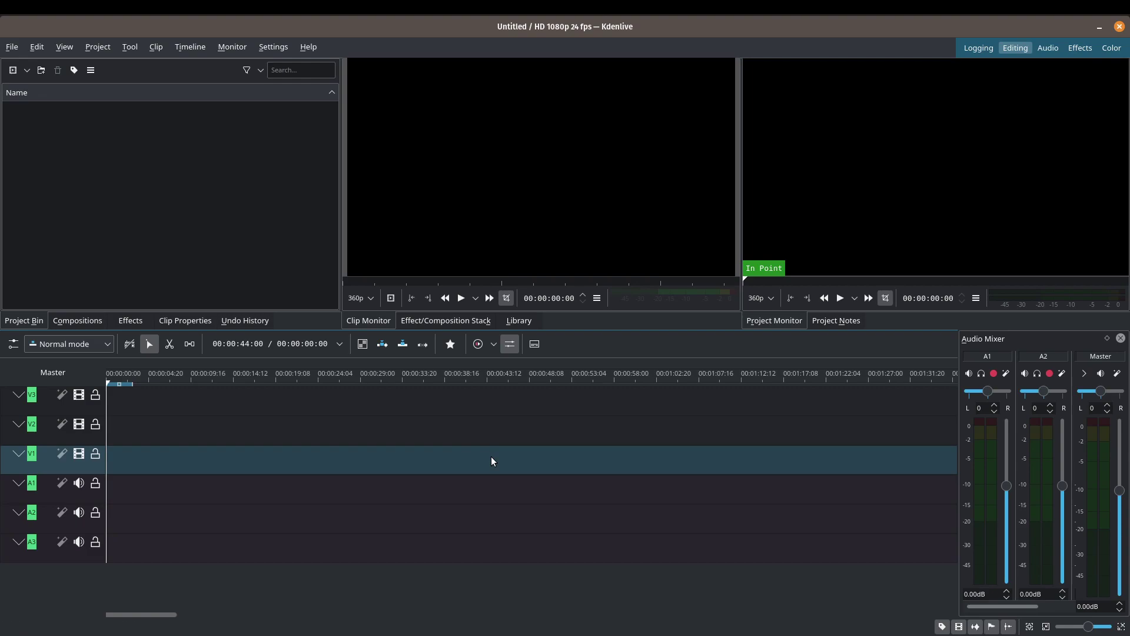
- Import 2021-01-16 Brisbane Farewell.mp4, pexels-kindel-media-7893123.mp4 and pexels-roman-odintsov-6151144.mp4 from the Kdenlive - Workflows folder into the project bin
key("alt+Tab")
left_click_drag(829, 102, 819, 177)
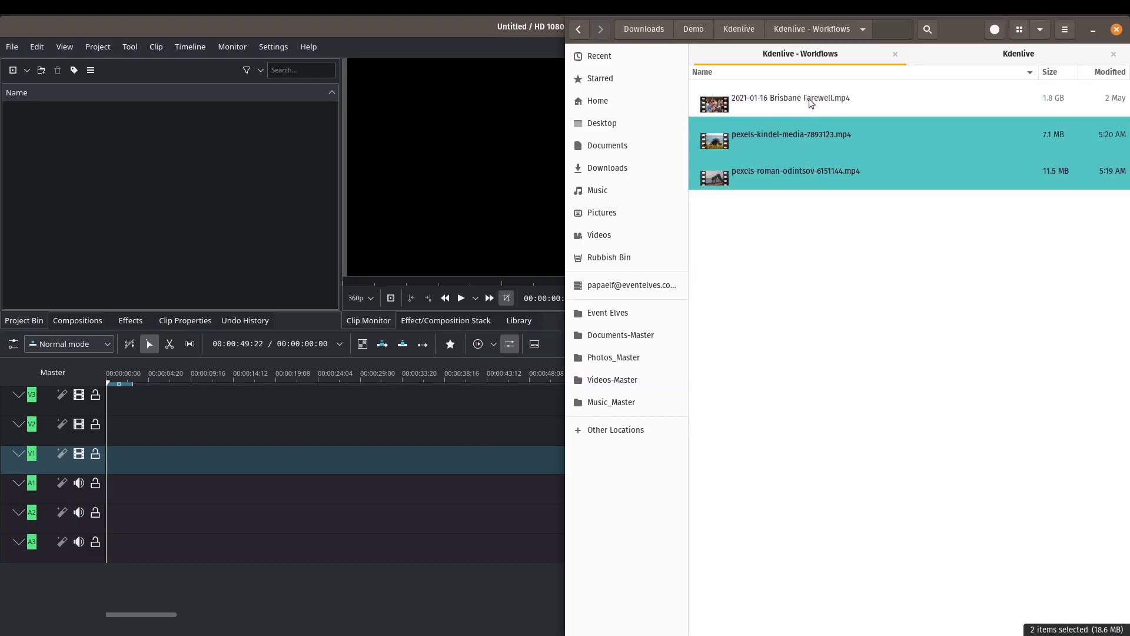
left_click(809, 98)
left_click(805, 173, "shift")
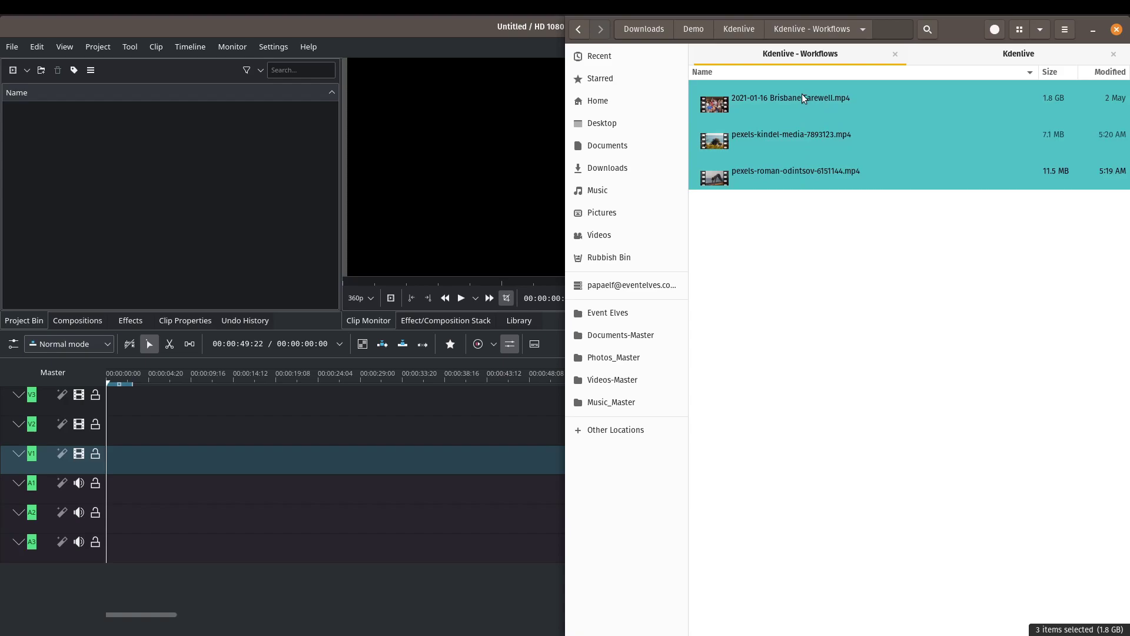
left_click_drag(804, 97, 154, 187)
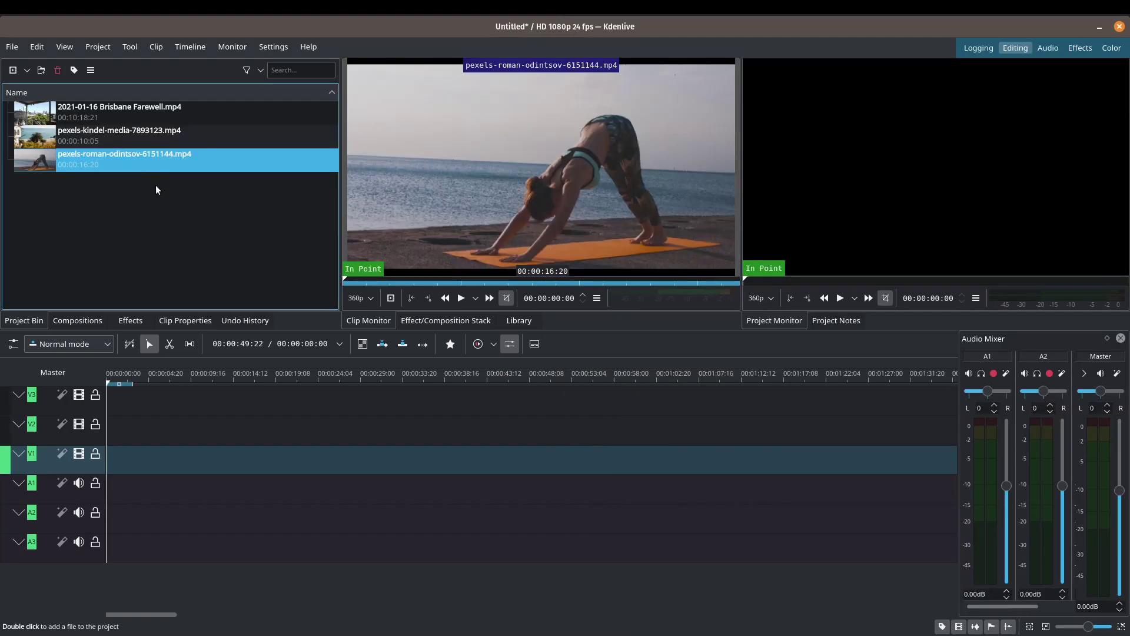
- Preview each of the three imported clips in the clip monitor, briefly playing pexels-roman-odintsov-6151144.mp4
left_click(198, 139)
left_click(215, 116)
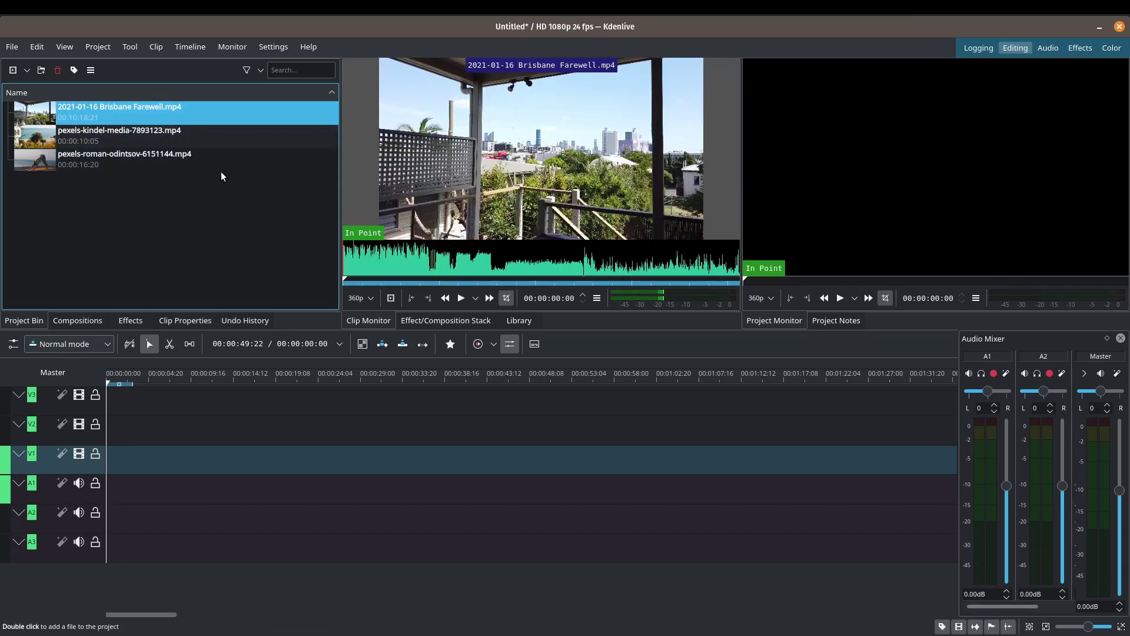
left_click(221, 163)
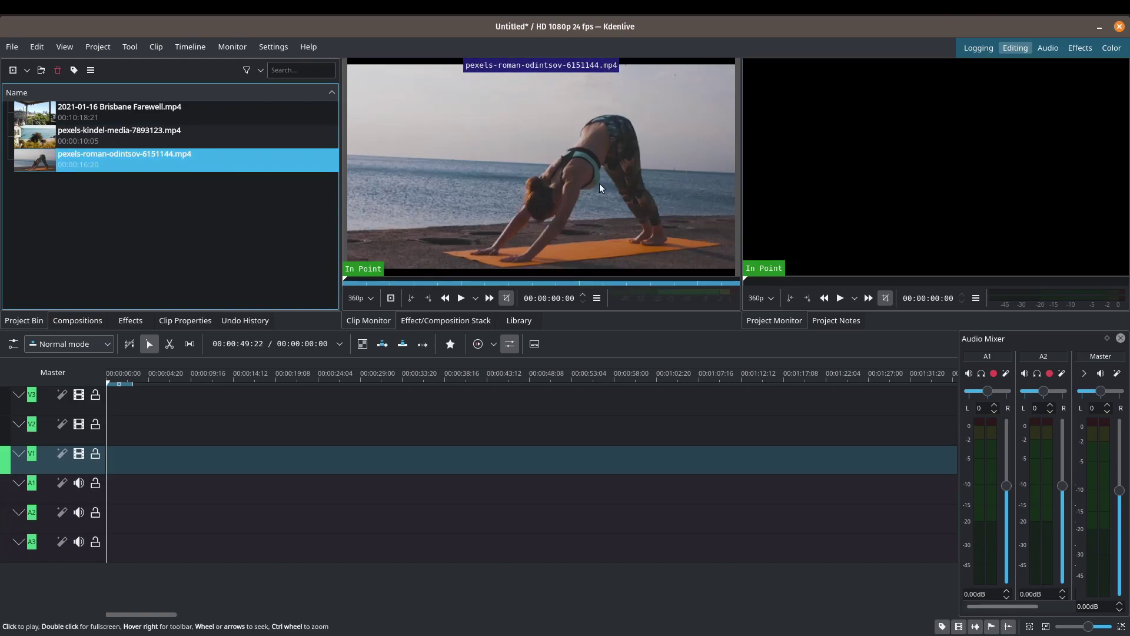
left_click(457, 300)
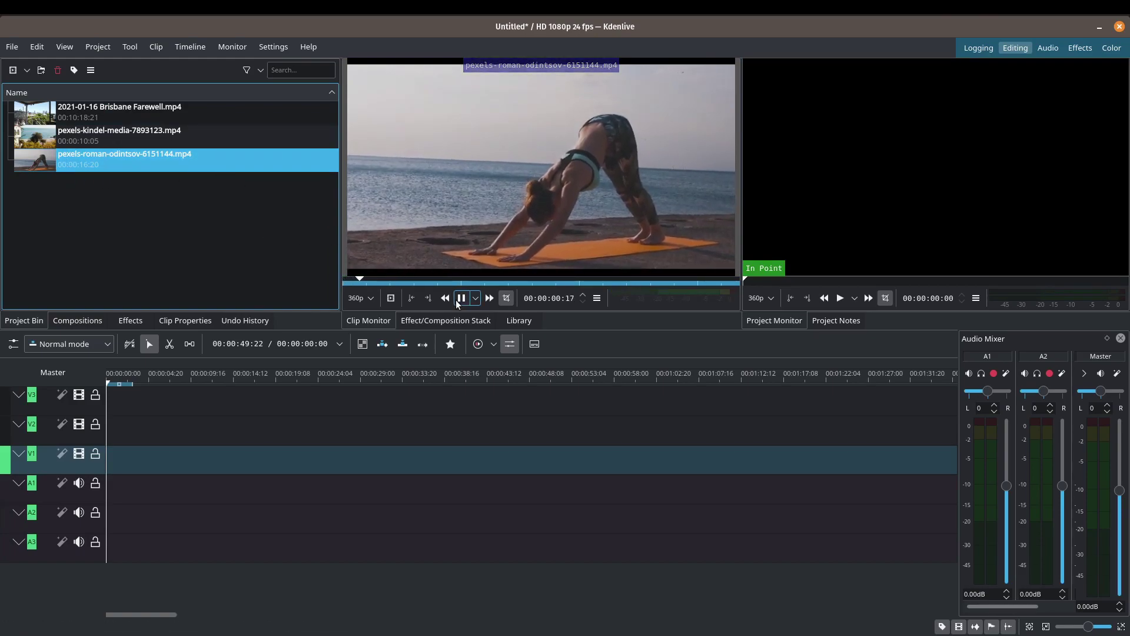
left_click(456, 299)
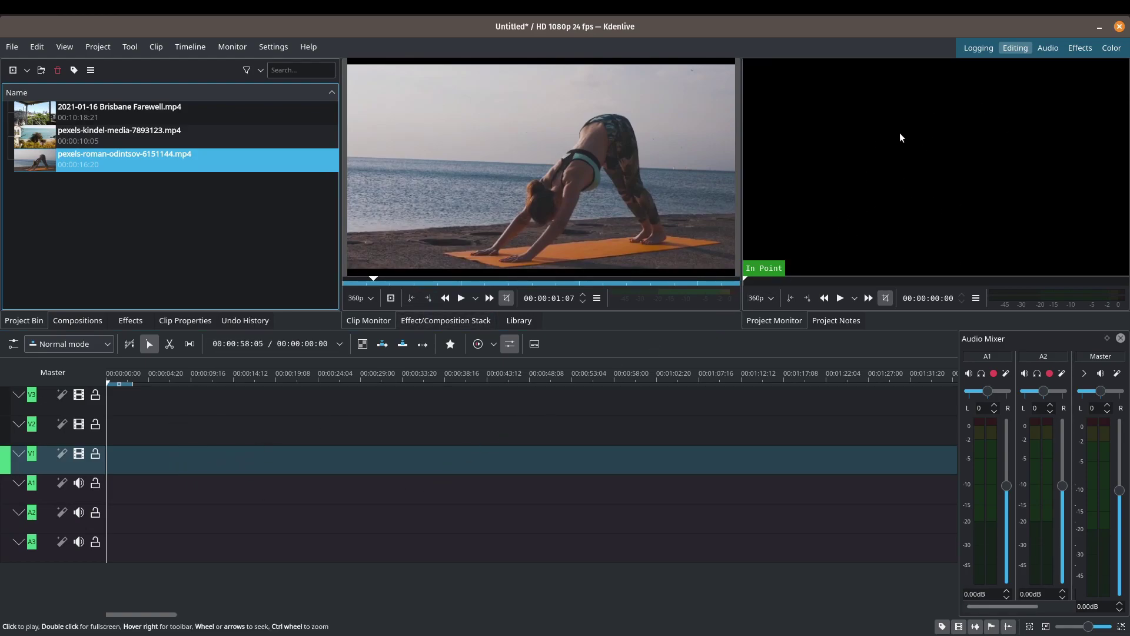
left_click(191, 137)
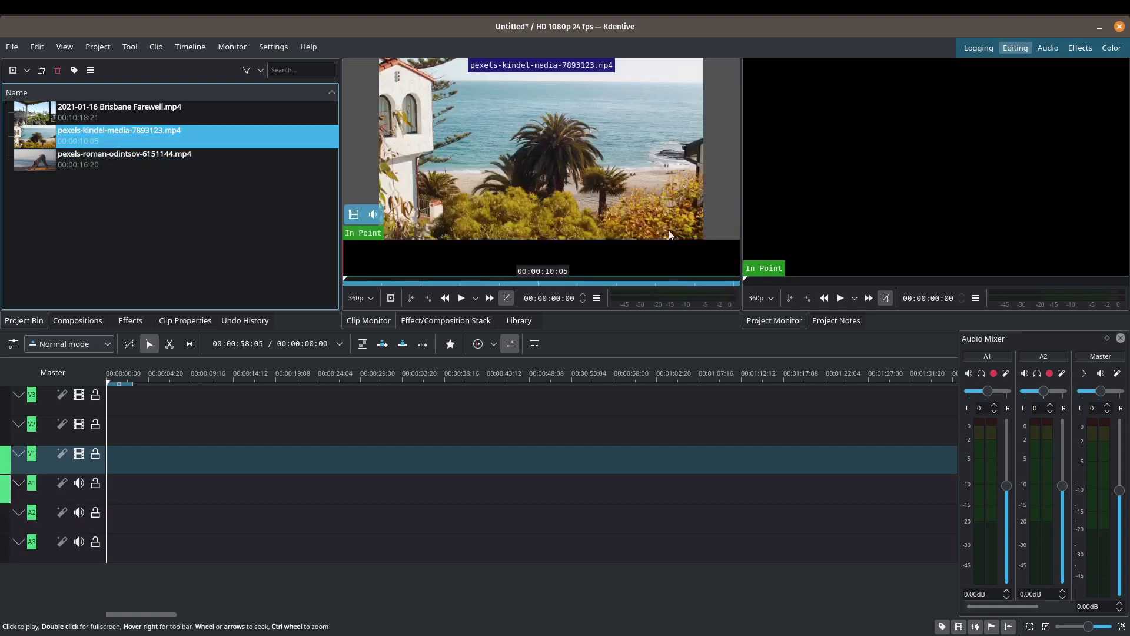
left_click(239, 115)
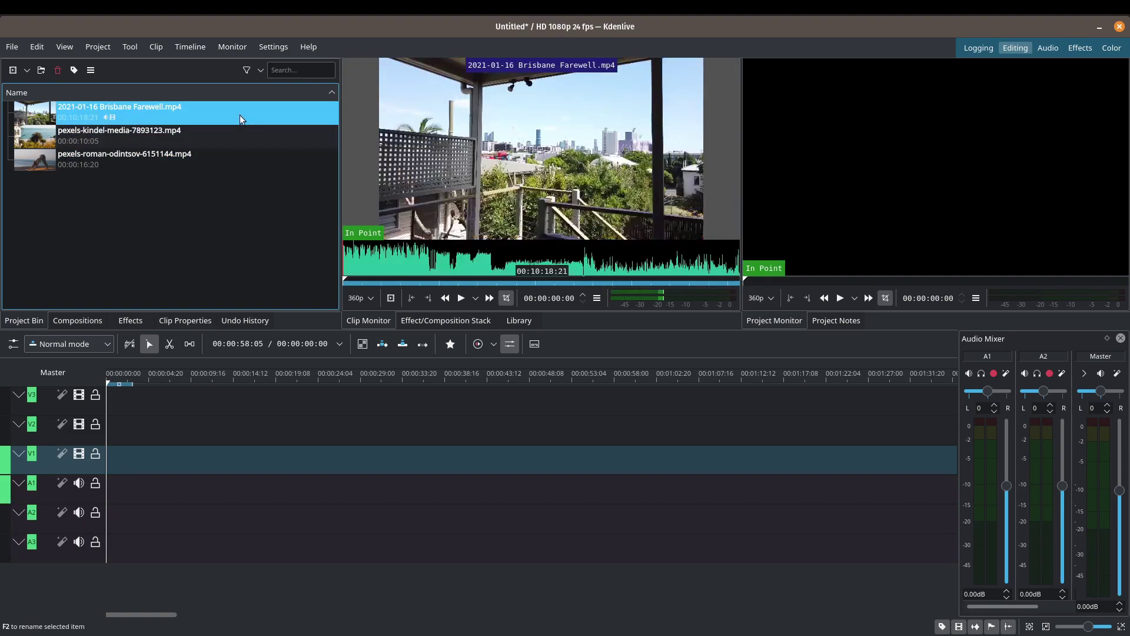
- Enable Always show audio thumbnails for the clip monitor
mouse_move(465, 211)
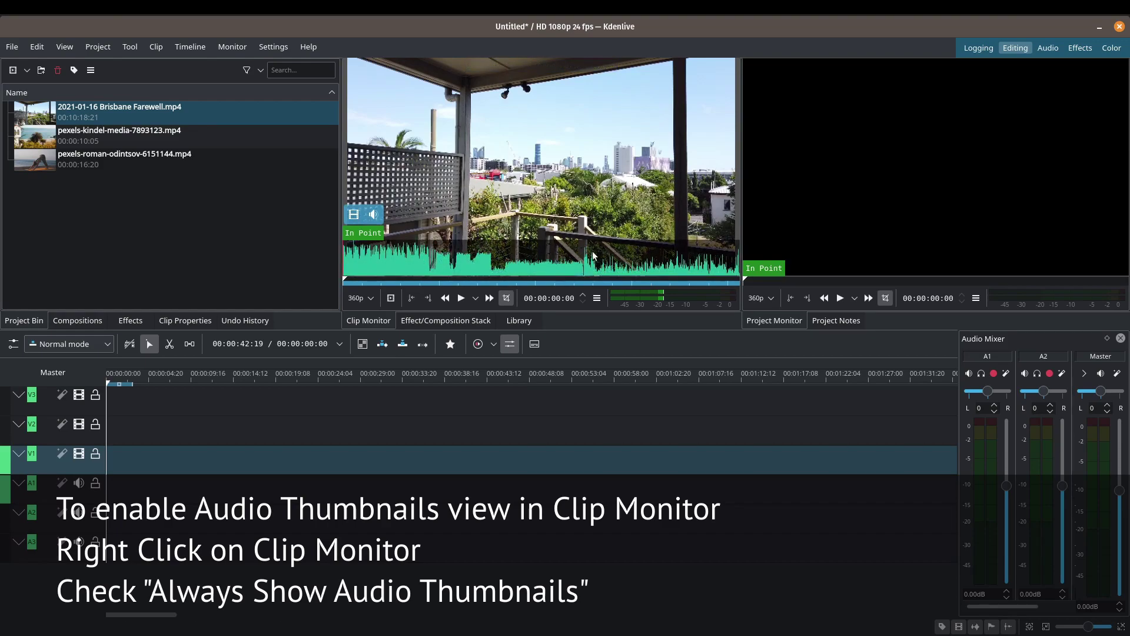
right_click(539, 160)
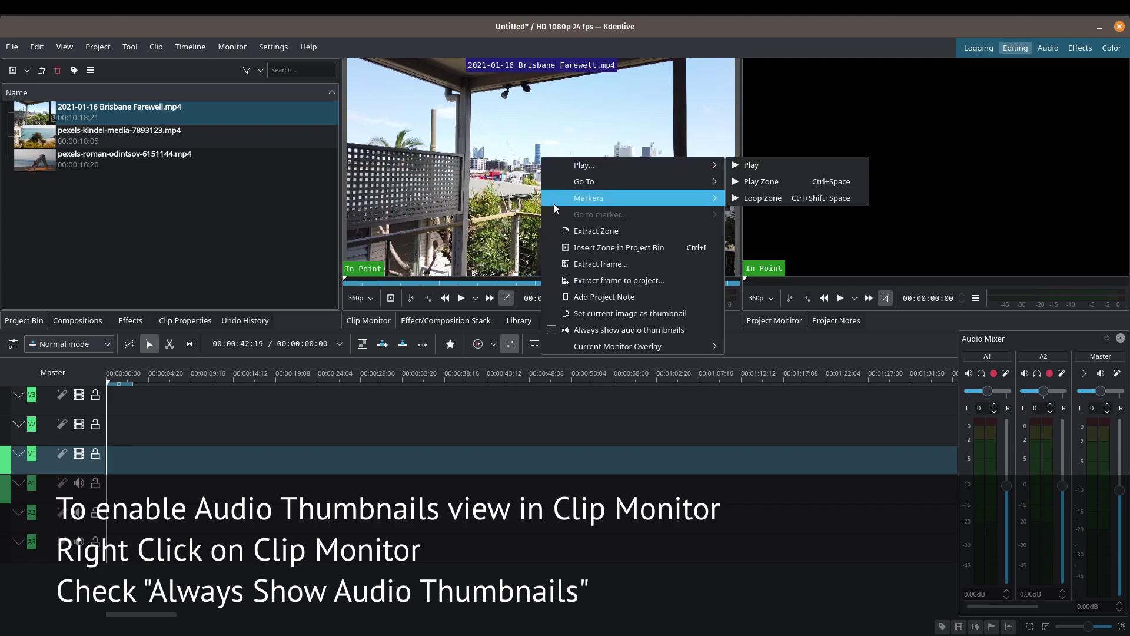
left_click(566, 330)
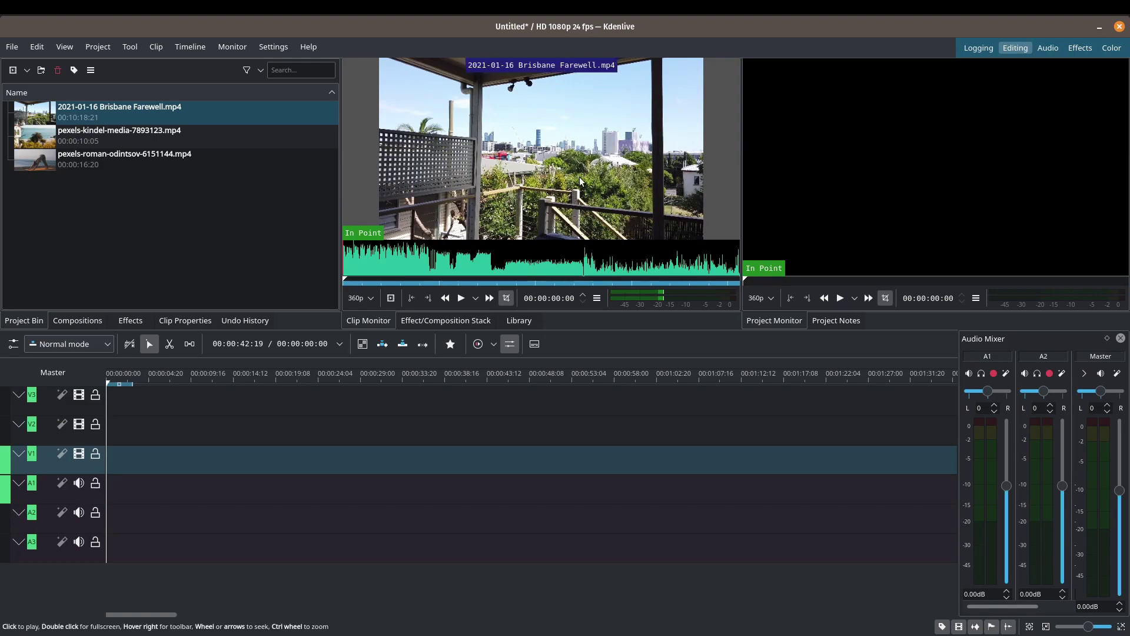
- Review pexels-roman-odintsov-6151144.mp4 in the clip monitor and set its zone in point at 00:00:02:14
left_click(145, 162)
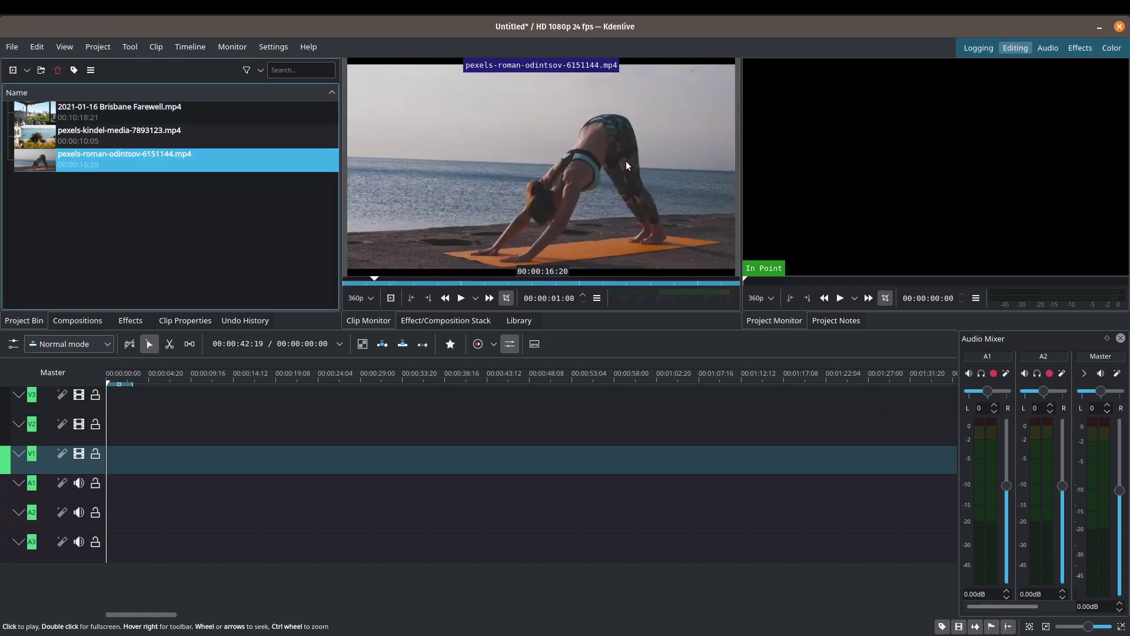
left_click(461, 298)
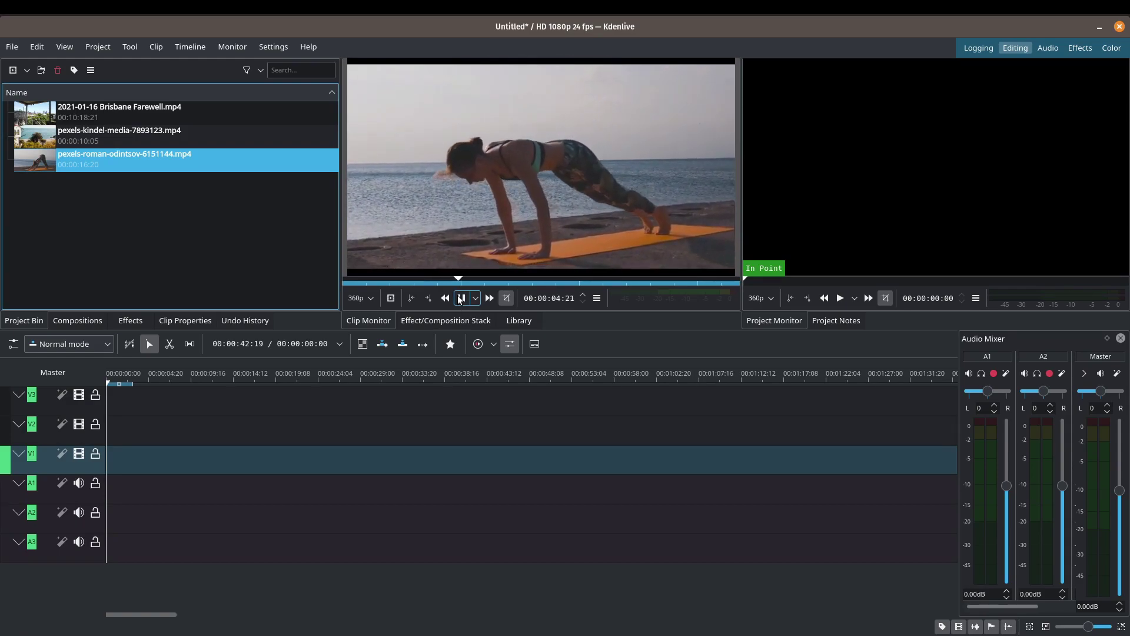
left_click(461, 298)
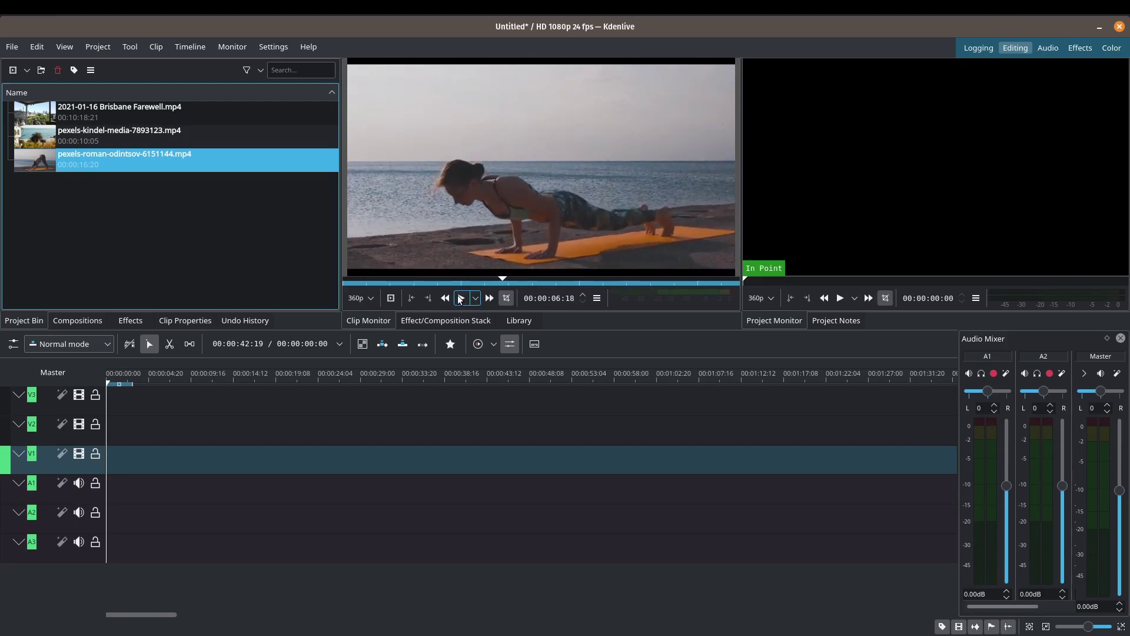
left_click_drag(505, 276, 404, 281)
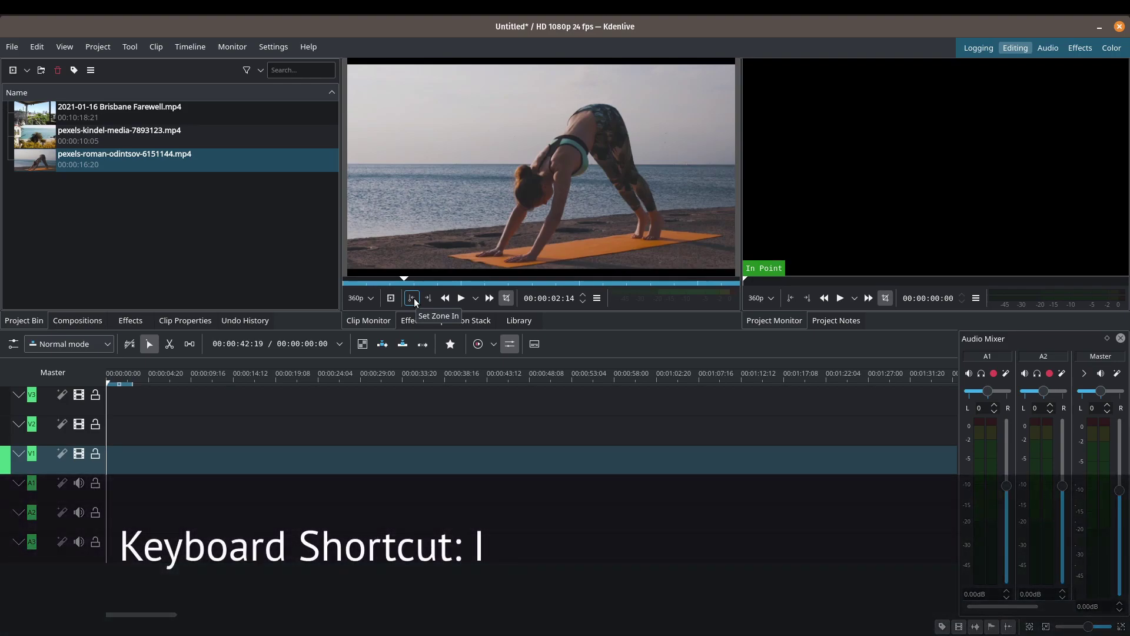
key("i")
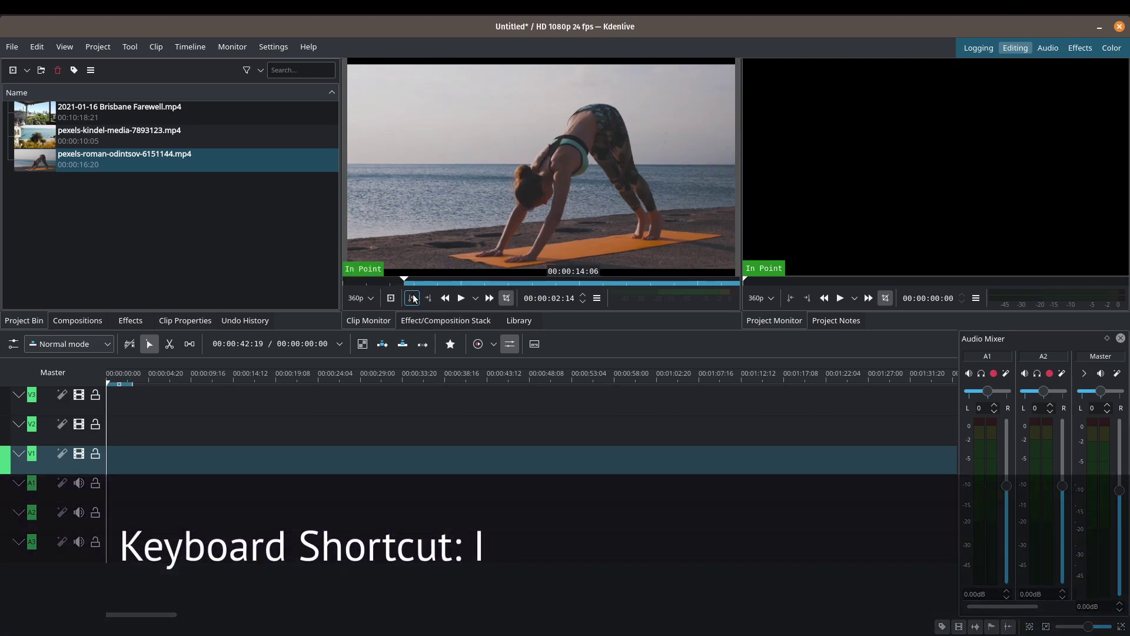
- Set the zone out point of pexels-roman-odintsov-6151144.mp4 at 00:00:07:22
left_click_drag(403, 278, 530, 268)
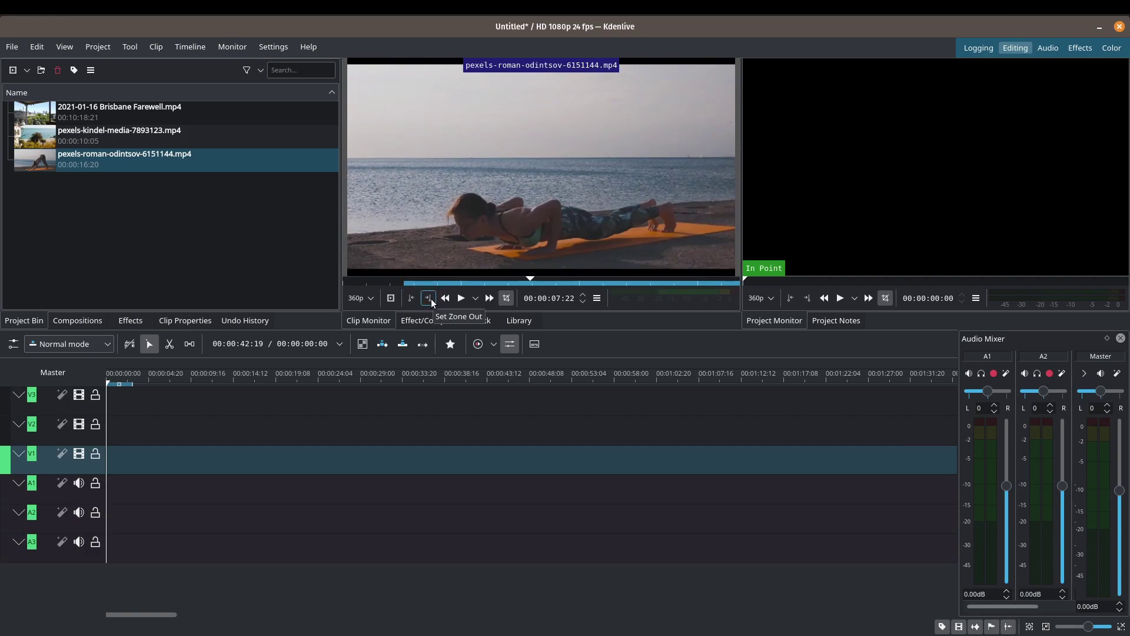
key("0")
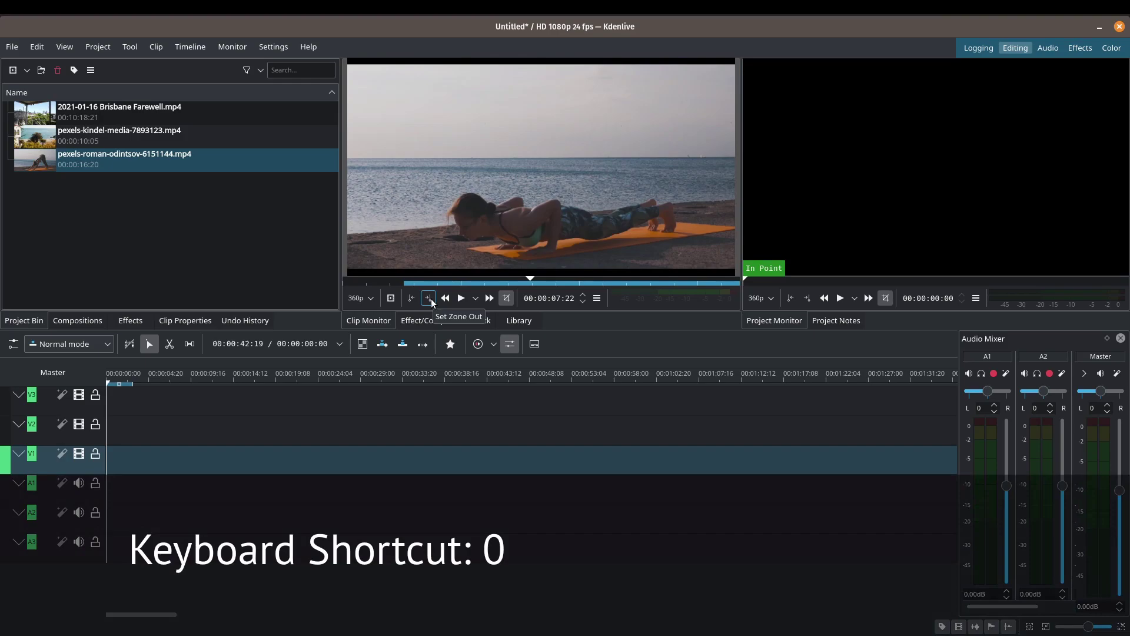
left_click(431, 298)
left_click_drag(405, 283, 529, 280)
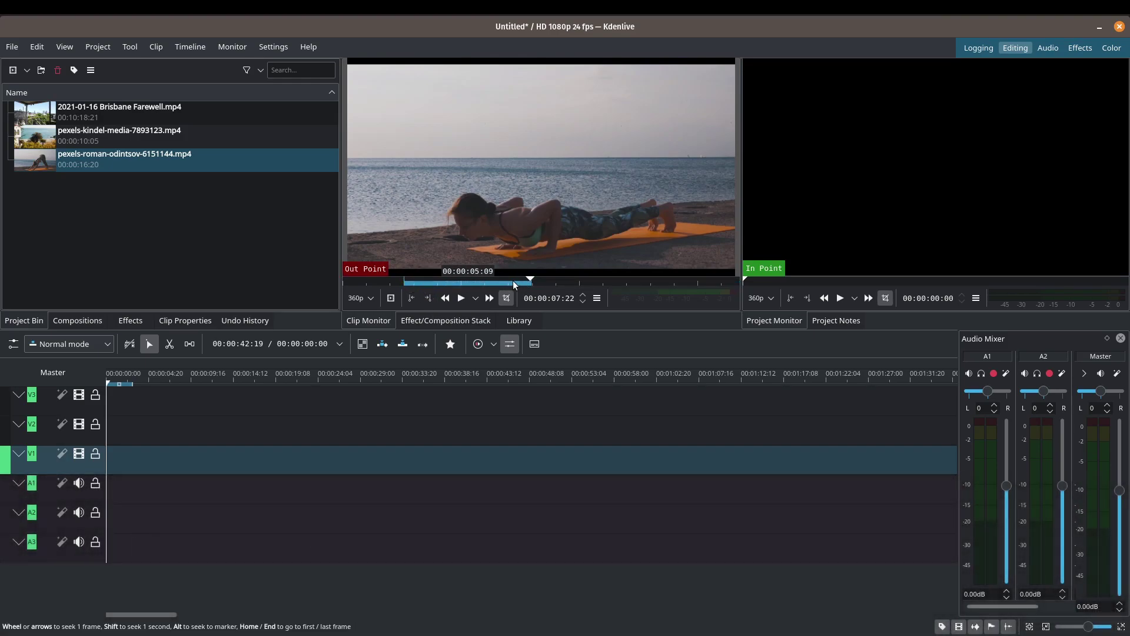
- Place the marked zone at the start of track V1 and play it in the project monitor
left_click_drag(525, 171, 109, 471)
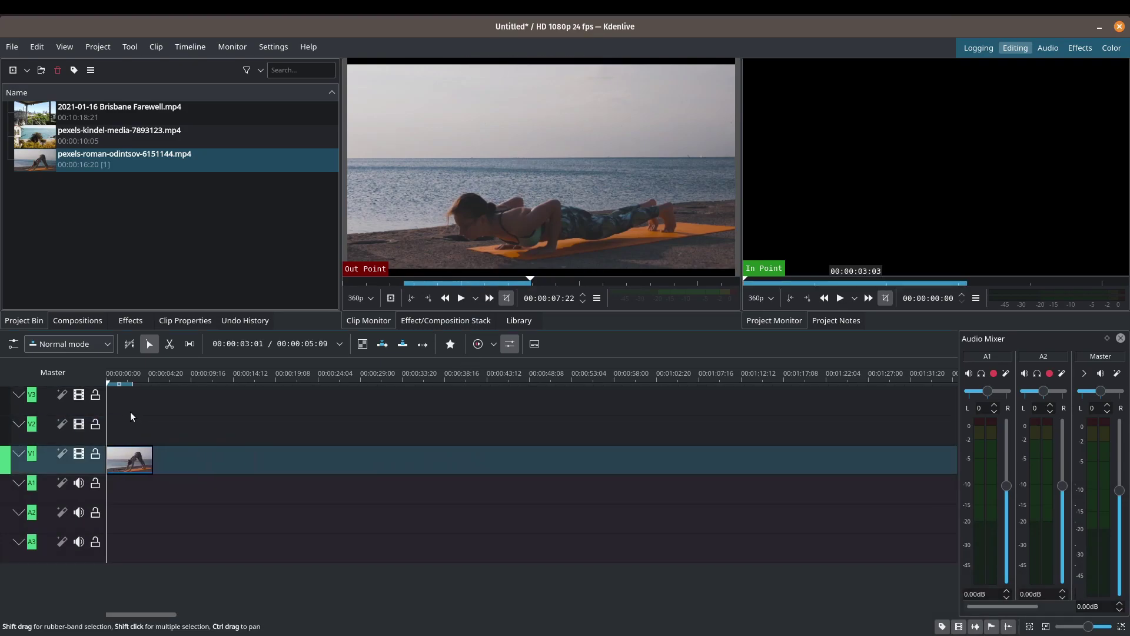
left_click(839, 299)
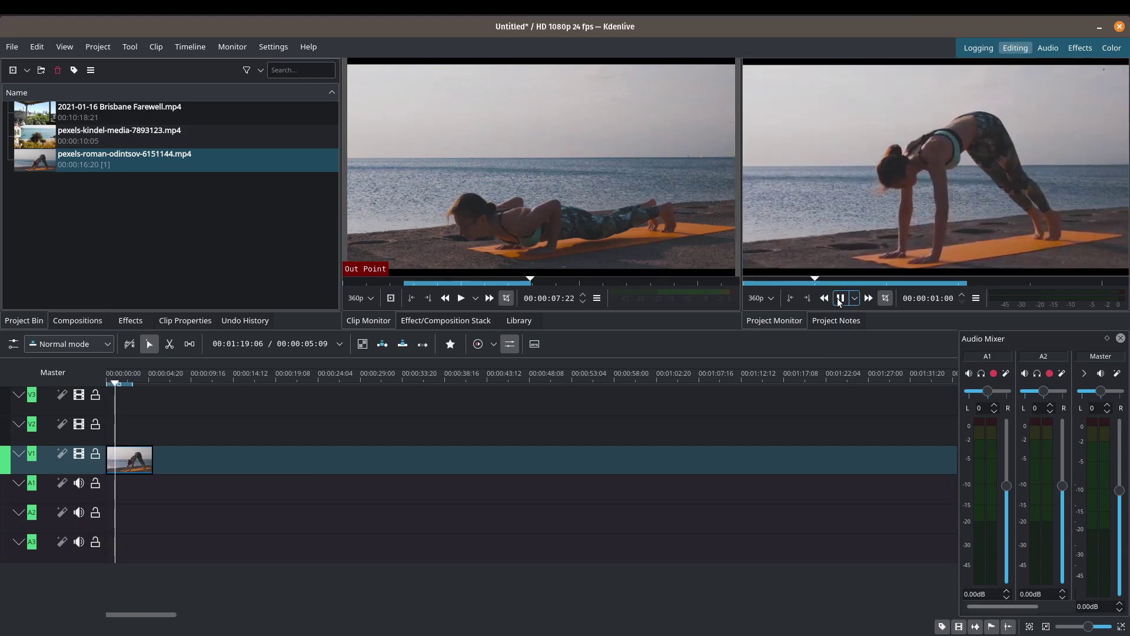
key("space")
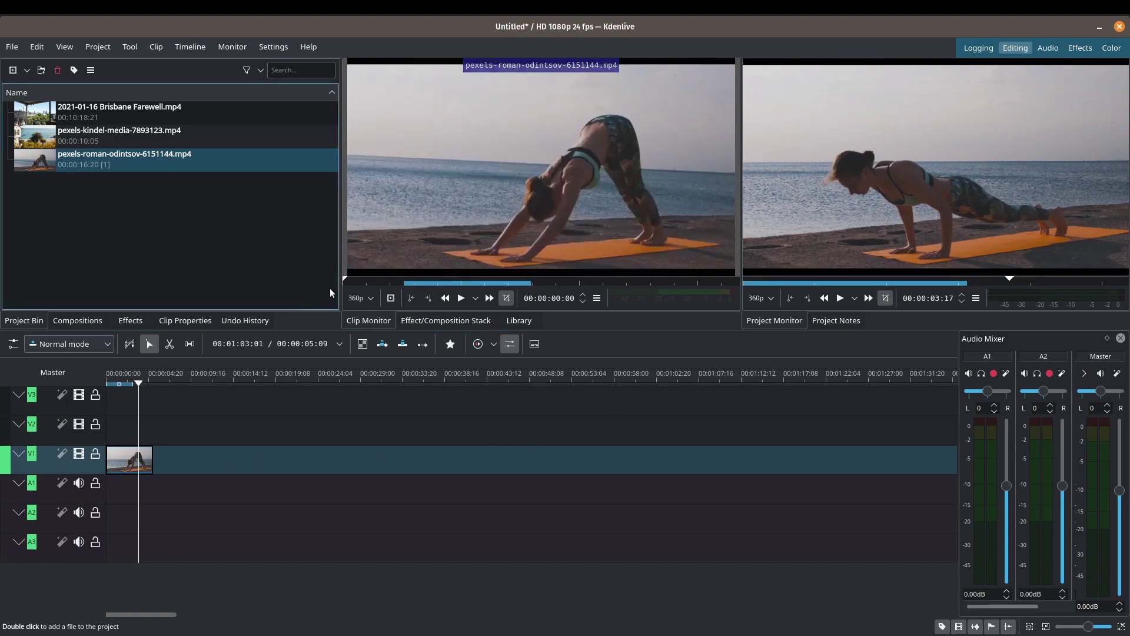
- Extend the clip's zone to its full length and place the whole clip on track V1, beyond a gap after the first clip
key("i")
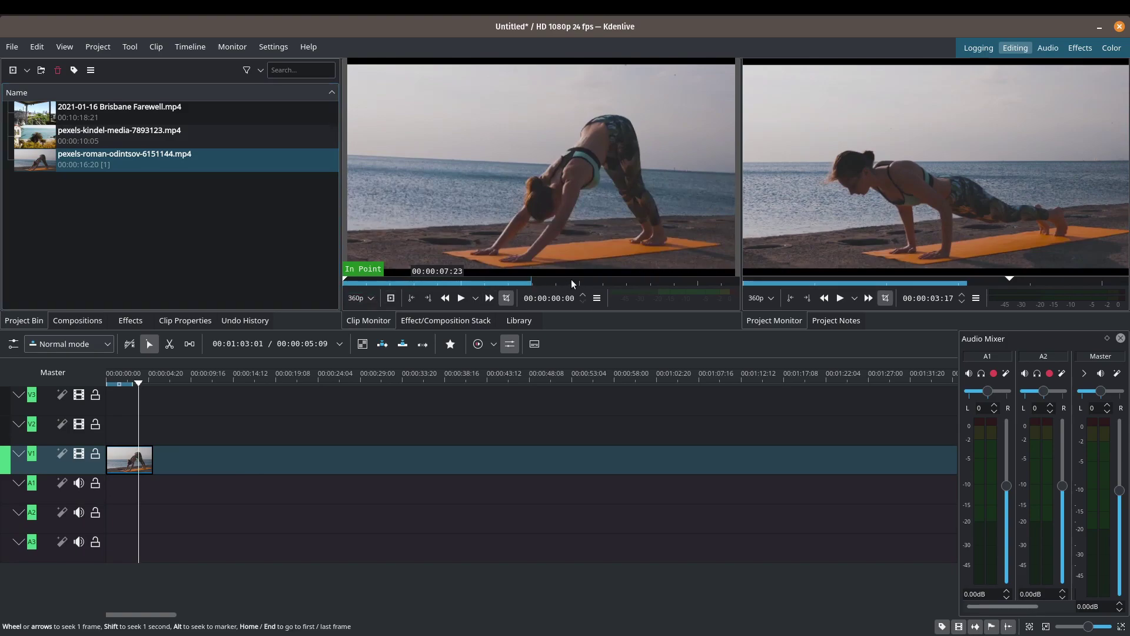
key("o")
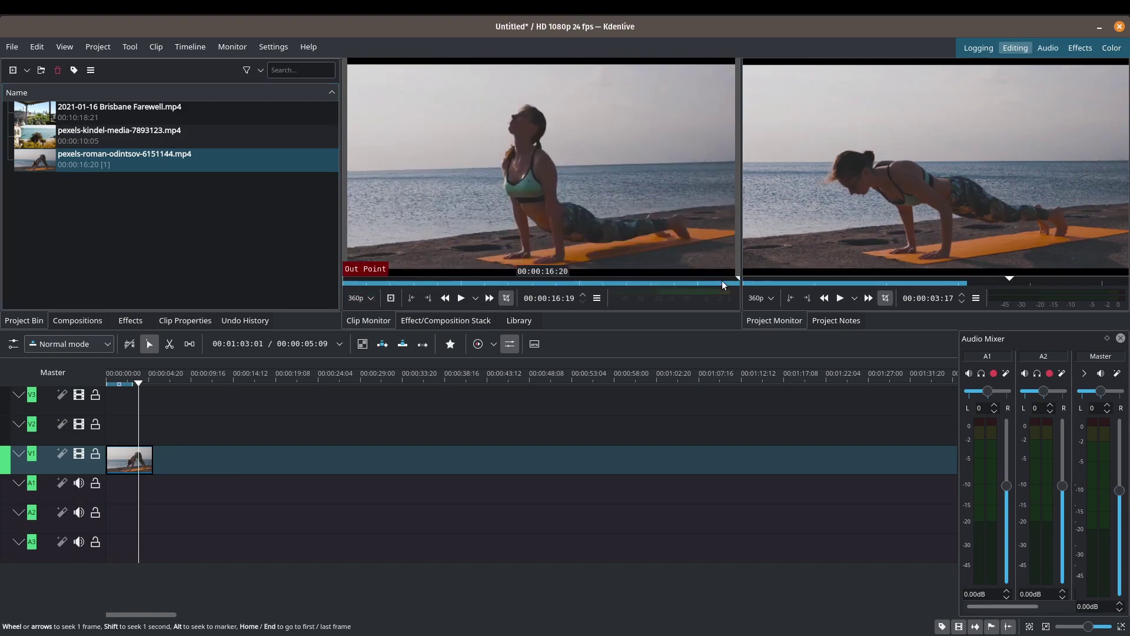
left_click_drag(568, 200, 237, 465)
- Cut the second clip on track V1 at about 00:00:19:14 and 00:00:22:18
left_click(249, 408)
left_click(256, 409)
left_click_drag(256, 408, 277, 412)
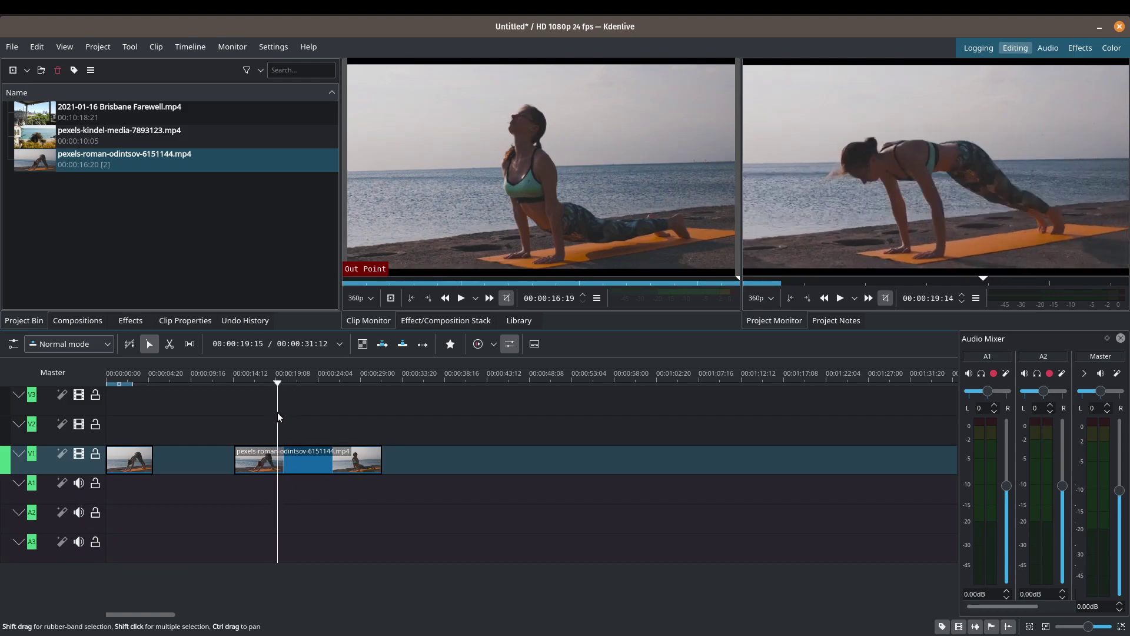
key("x")
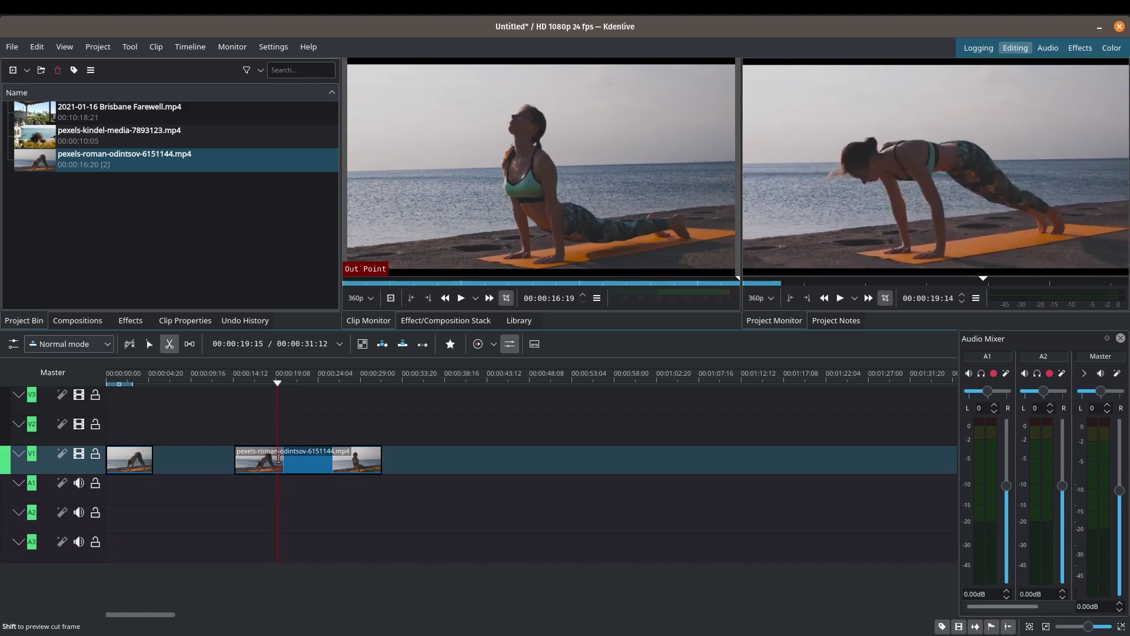
left_click(280, 454)
key("s")
left_click_drag(277, 381, 305, 389)
key("x")
left_click(306, 463)
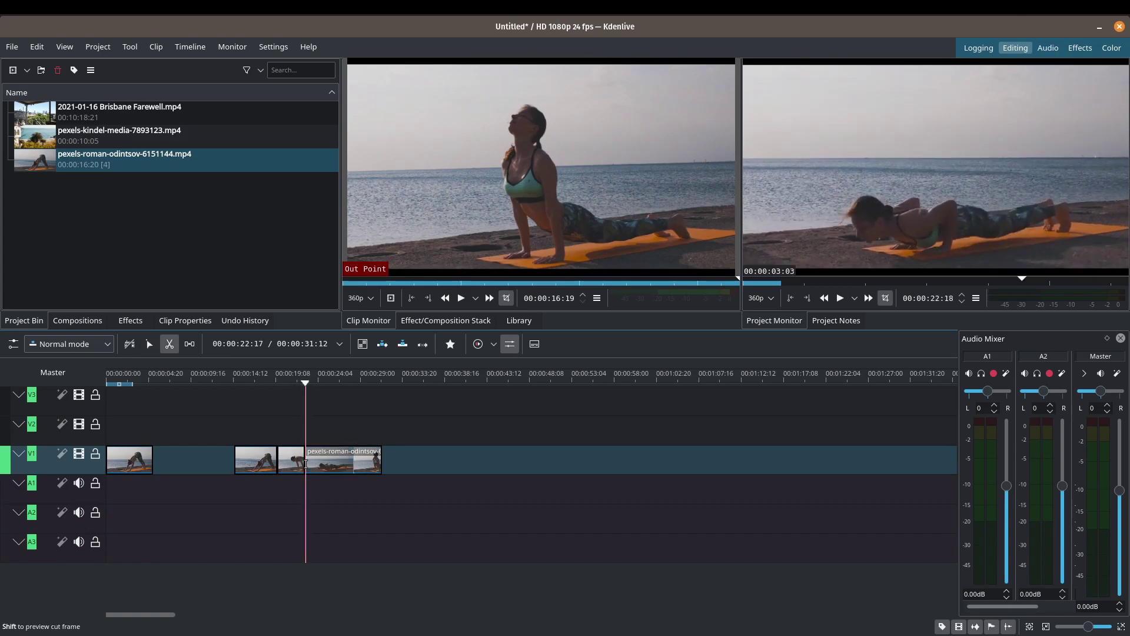
key("s")
- Delete the first and last pieces of the cut clip and move the middle piece earlier to about 00:00:13:05
left_click(261, 460)
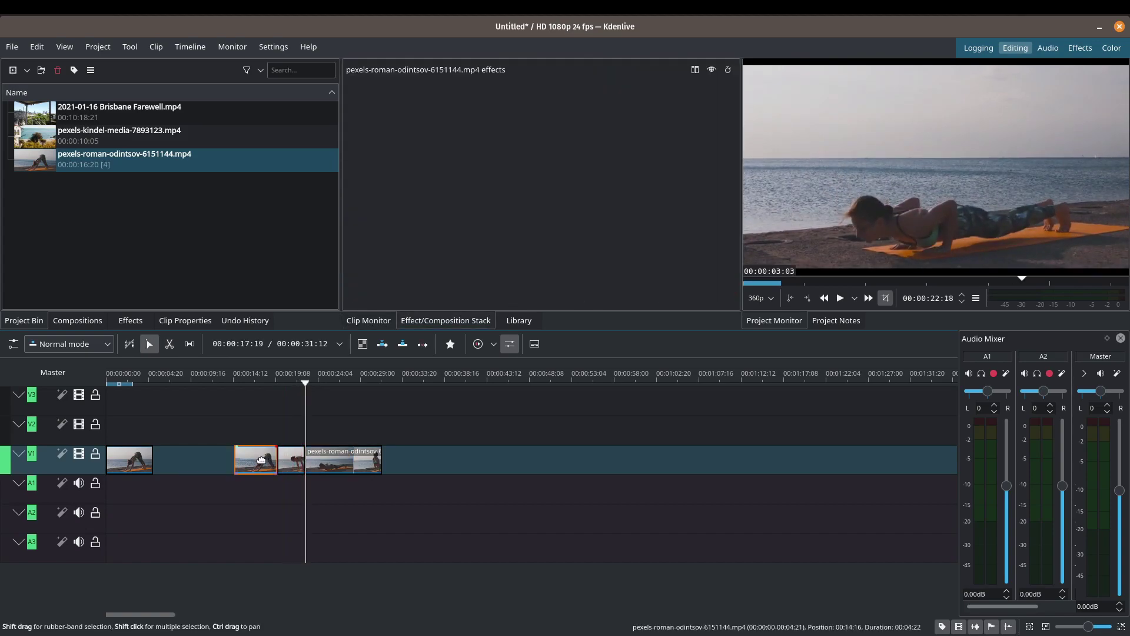
key("Delete")
left_click(341, 460)
key("Delete")
left_click(291, 457)
left_click_drag(291, 457, 235, 457)
left_click(221, 419)
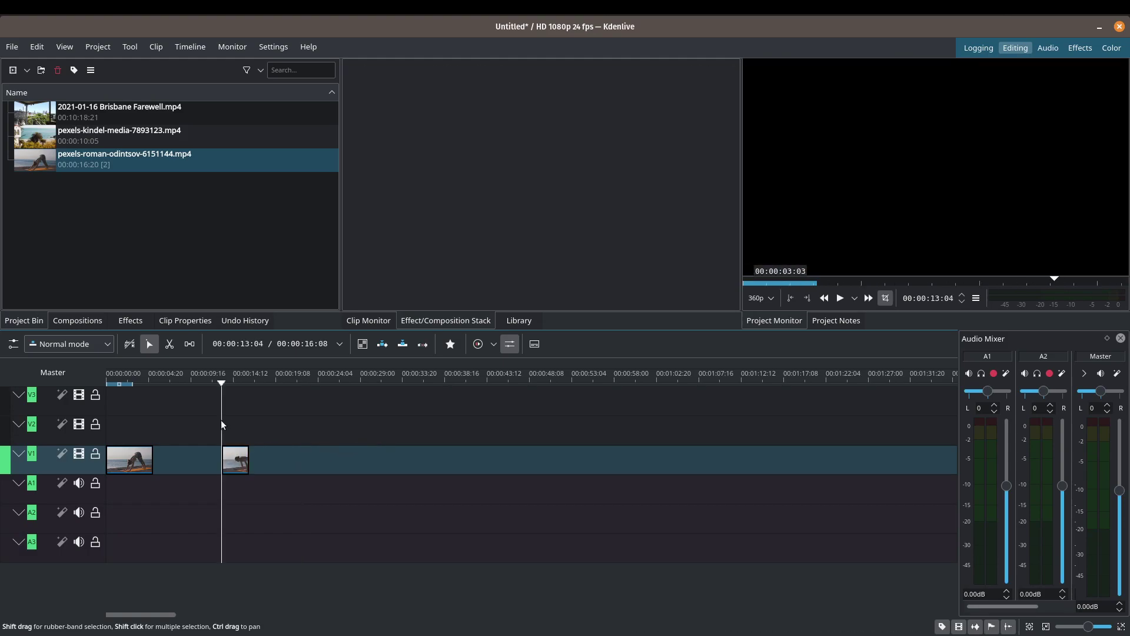
- Move the timeline playhead back into the first clip on V1, at about 00:00:02:02
left_click(237, 450)
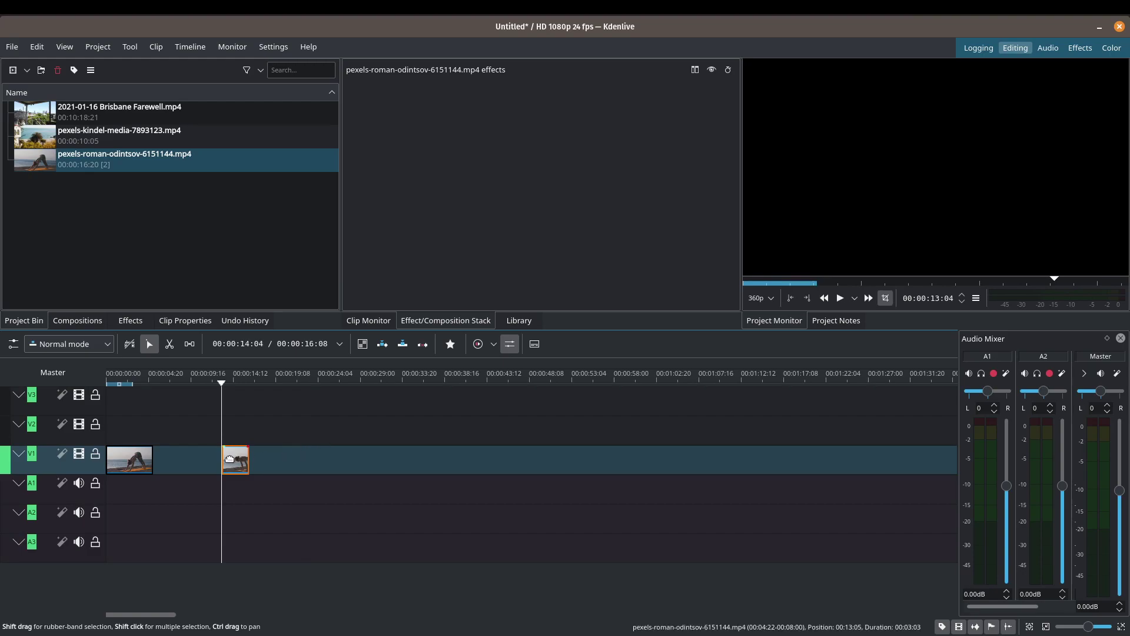
left_click(131, 421)
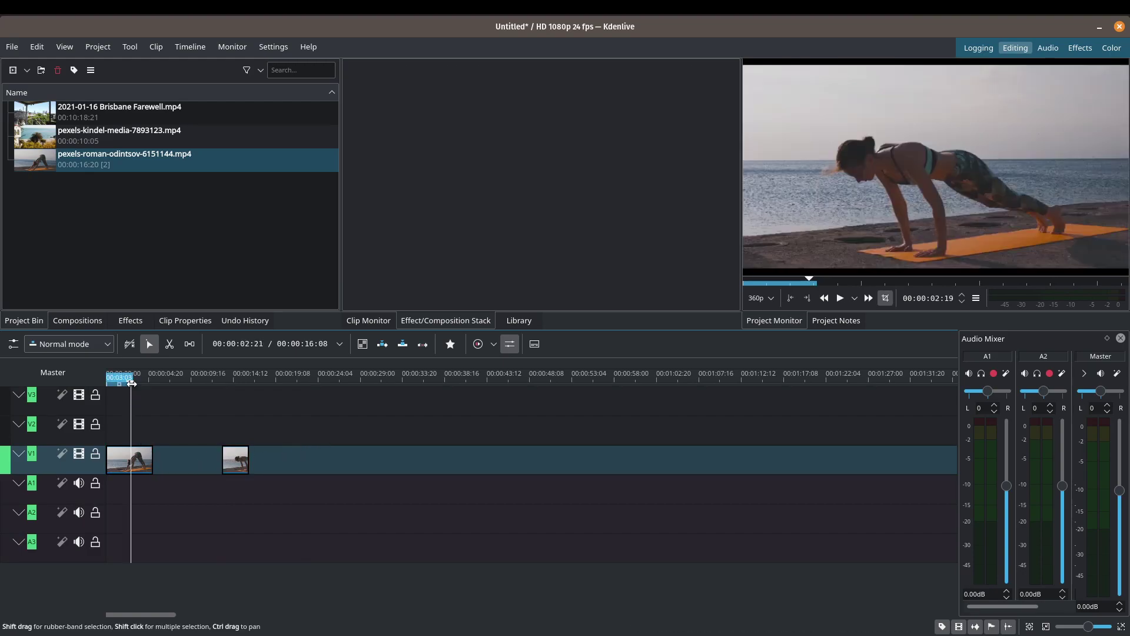
mouse_move(131, 384)
left_mouse_down()
mouse_move(112, 384)
mouse_move(123, 387)
left_mouse_up()
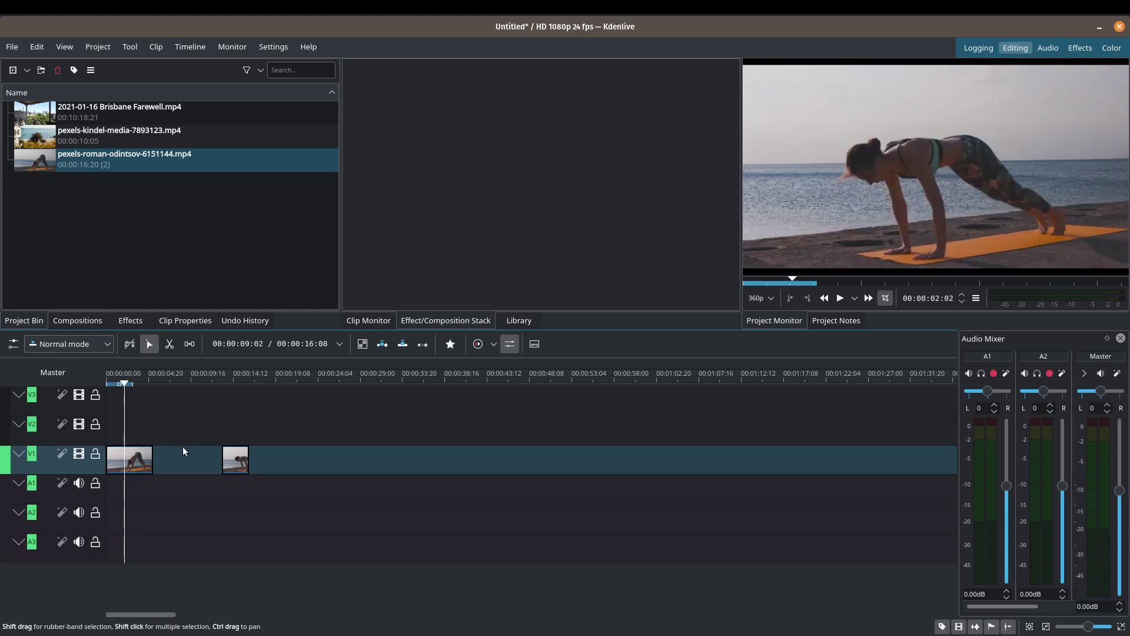
- Delete the second clip on track V1 and mark a clip zone from 00:00:11:04 to 00:00:14:06 in the clip monitor
left_click(235, 459)
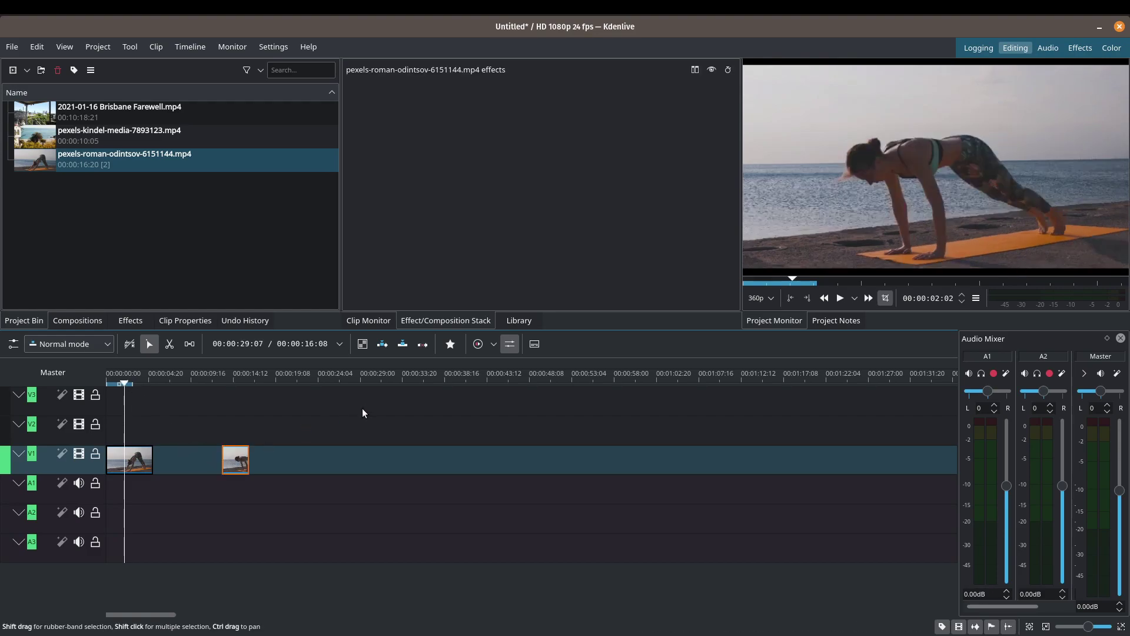
key("Delete")
left_click_drag(409, 283, 607, 280)
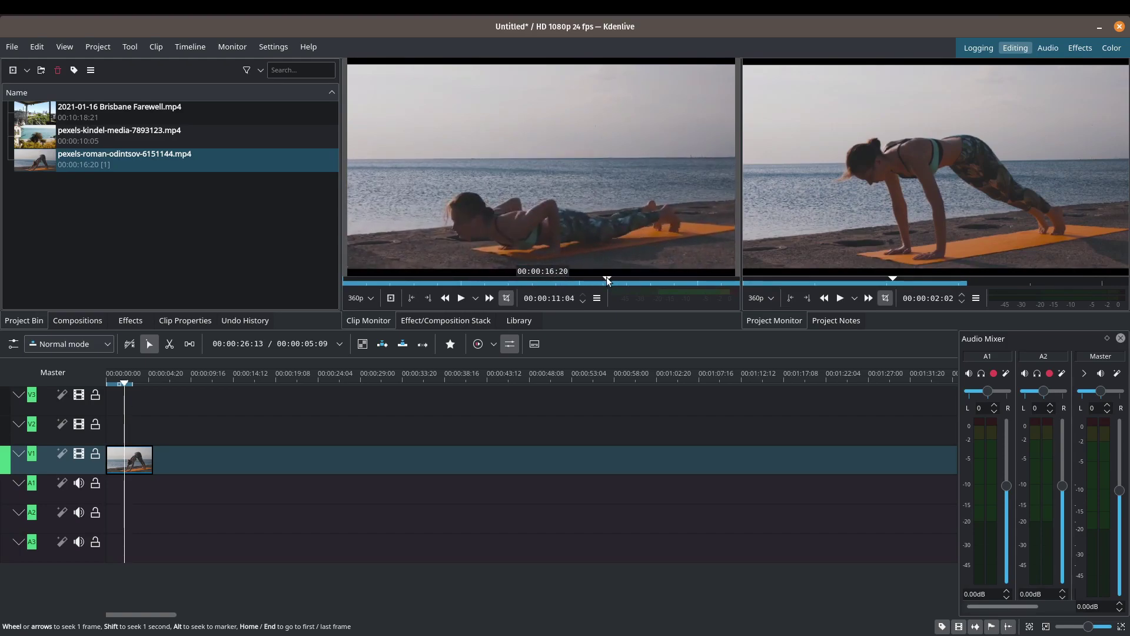
key("i")
left_click_drag(607, 280, 680, 284)
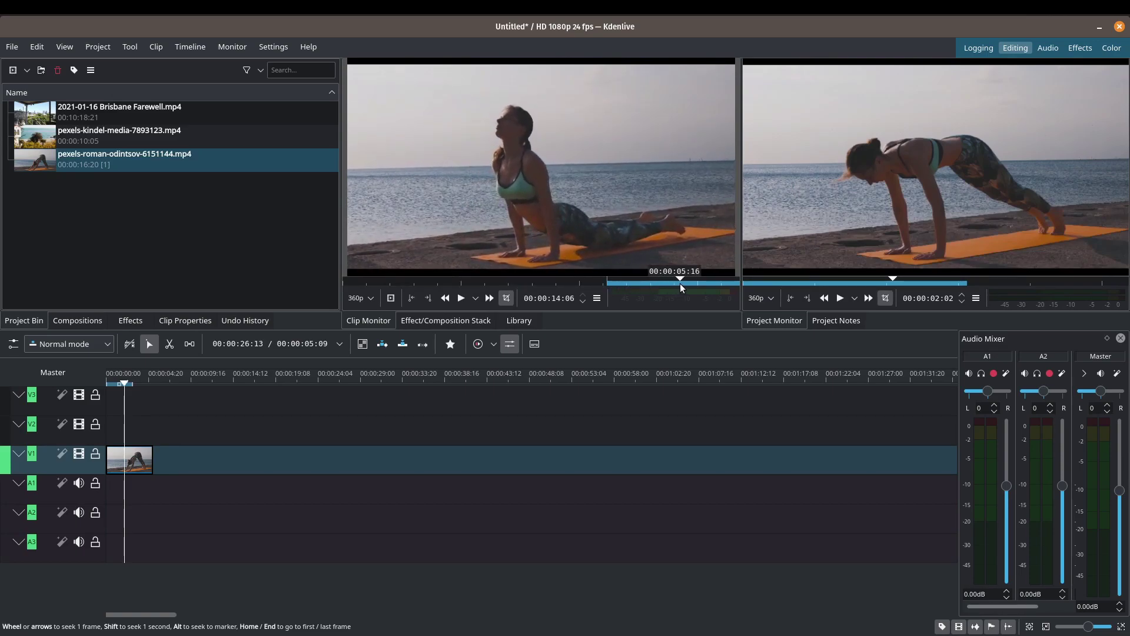
key("o")
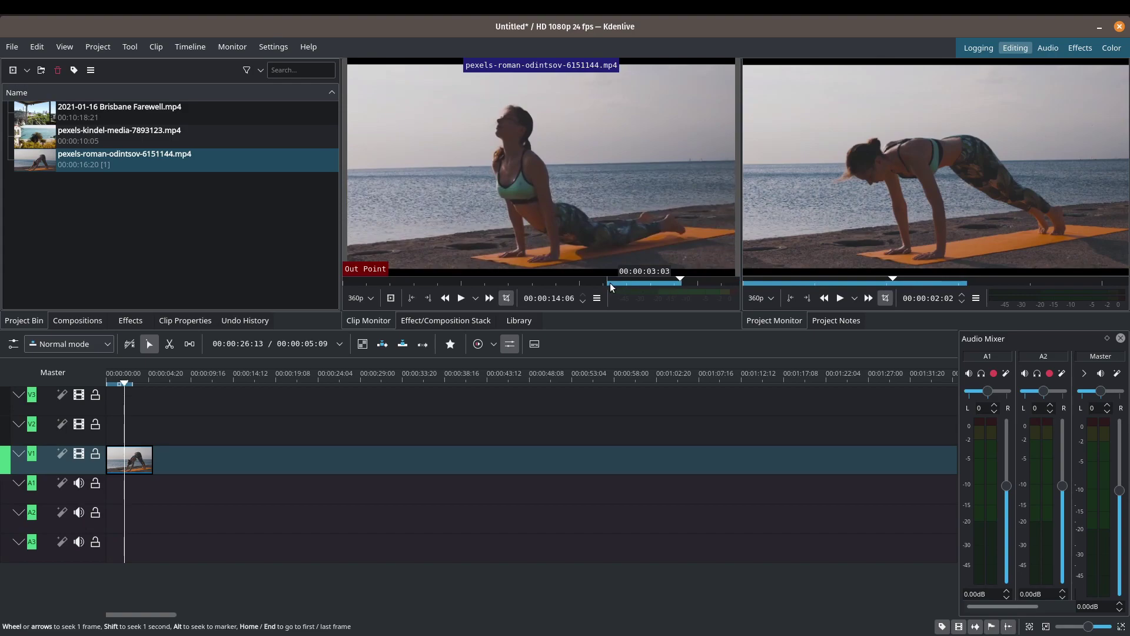
- Place the marked zone directly after the first clip on track V1 and play the timeline through it
left_click_drag(547, 168, 153, 461)
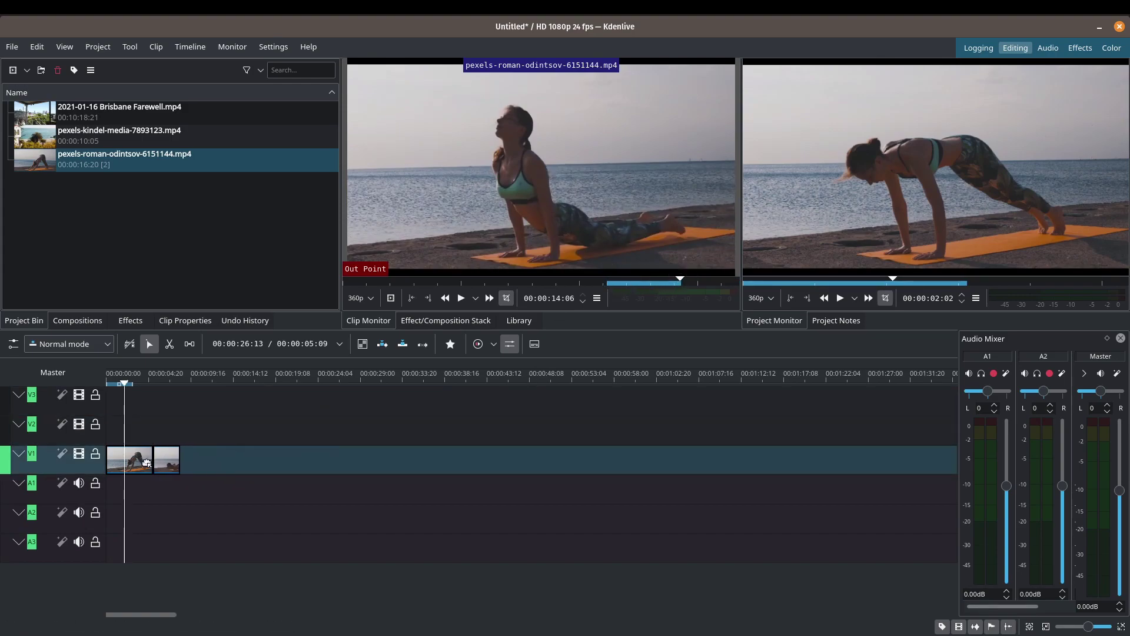
left_click(146, 423)
key("space")
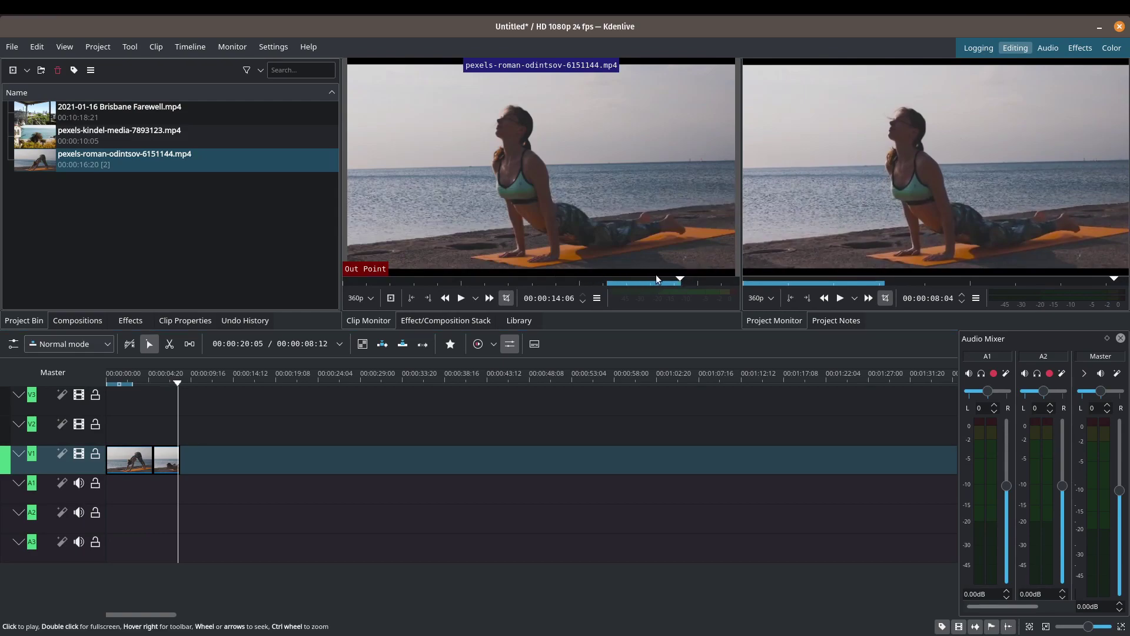
- Mark a clip zone from 00:00:02:00 to 00:00:03:16 and place it directly after the second clip on track V1
left_click_drag(679, 280, 390, 278)
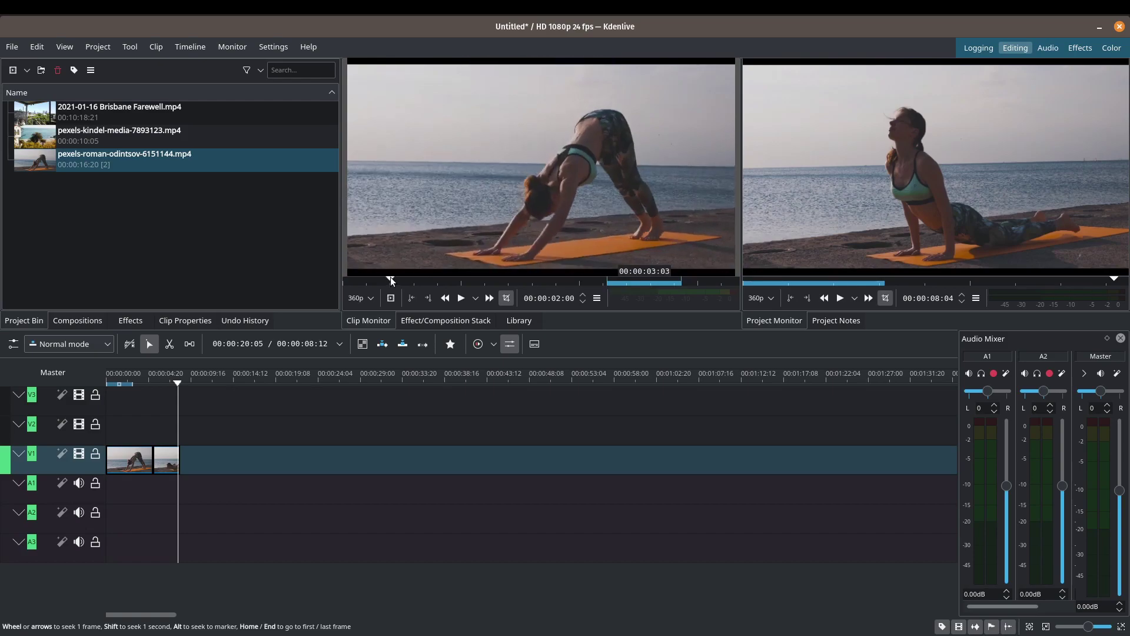
key("i")
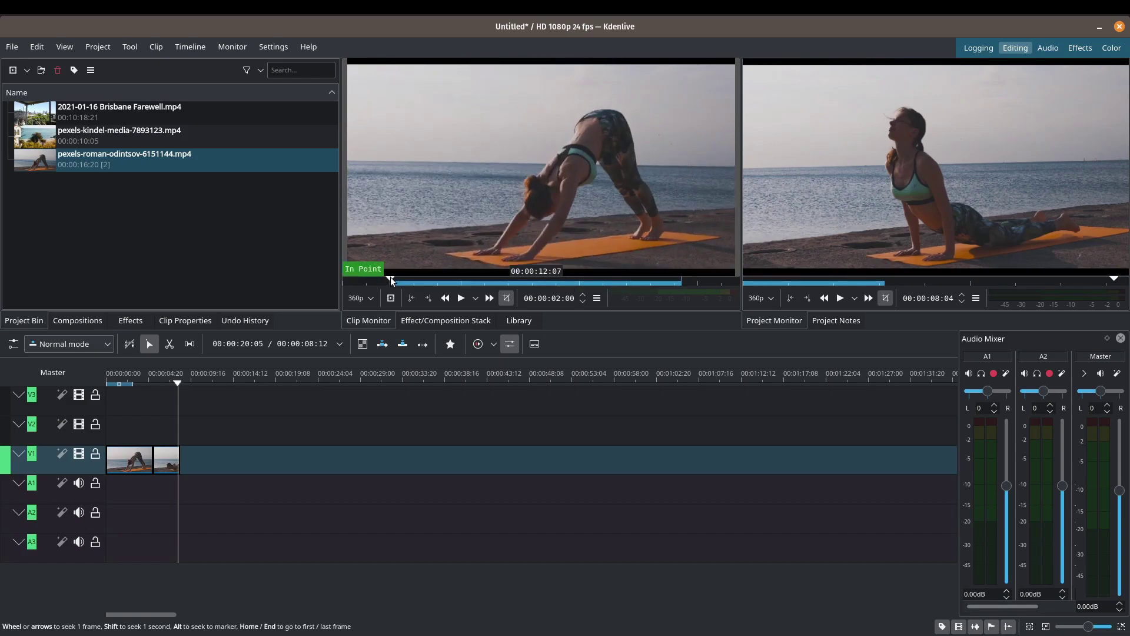
left_click_drag(455, 280, 431, 282)
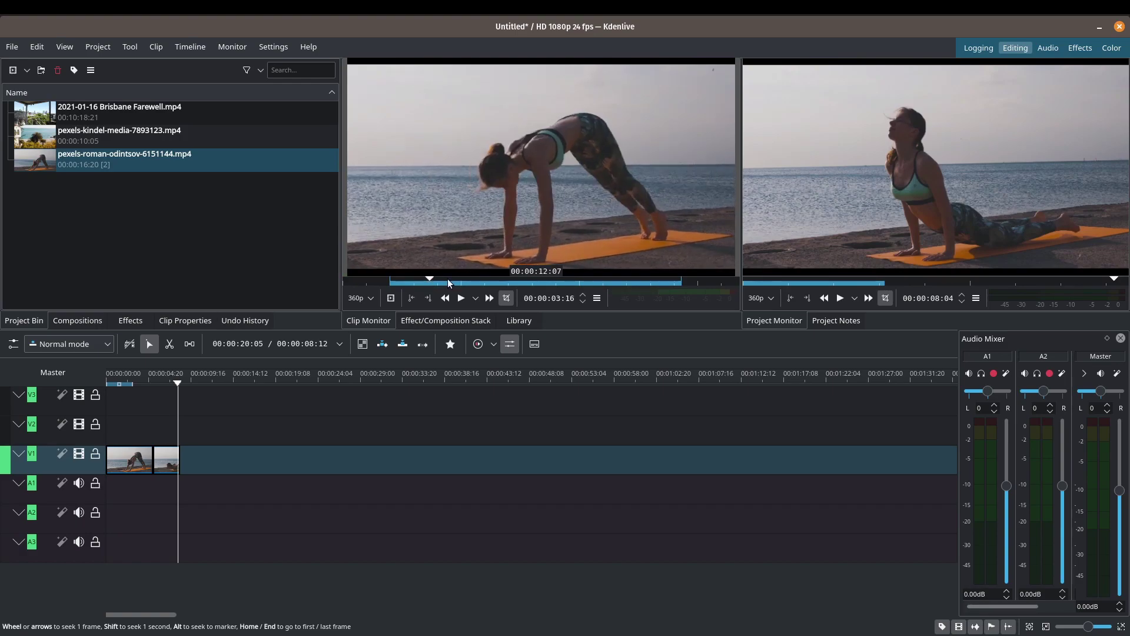
key("o")
left_click_drag(444, 188, 170, 459)
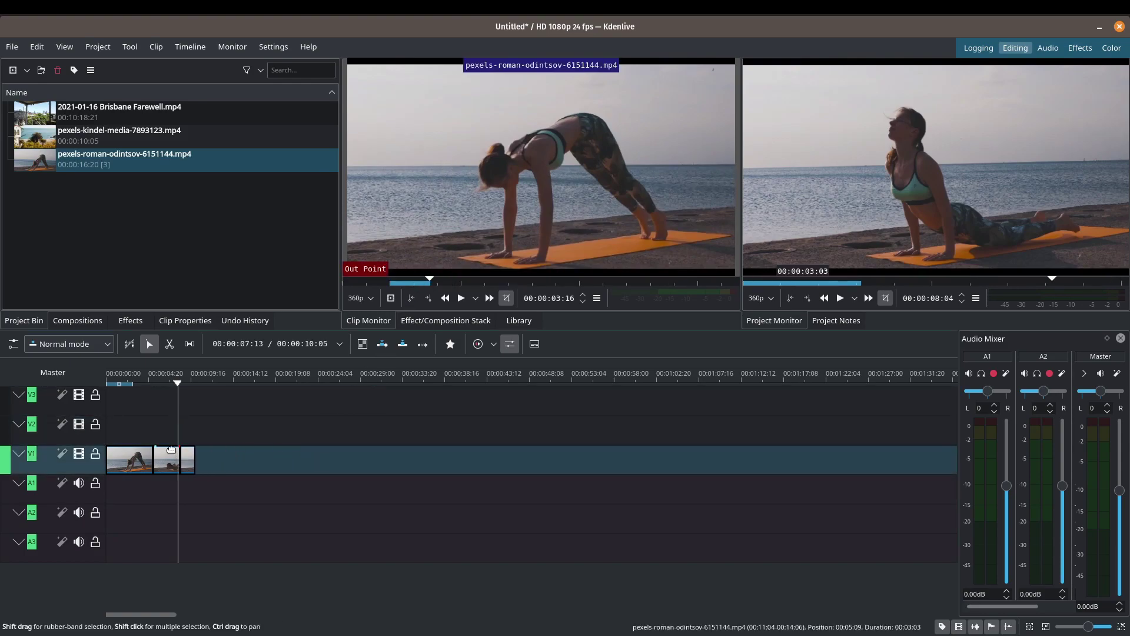
- Play the assembled three-clip sequence from the start of the timeline
left_click_drag(175, 383, 103, 383)
left_click(840, 298)
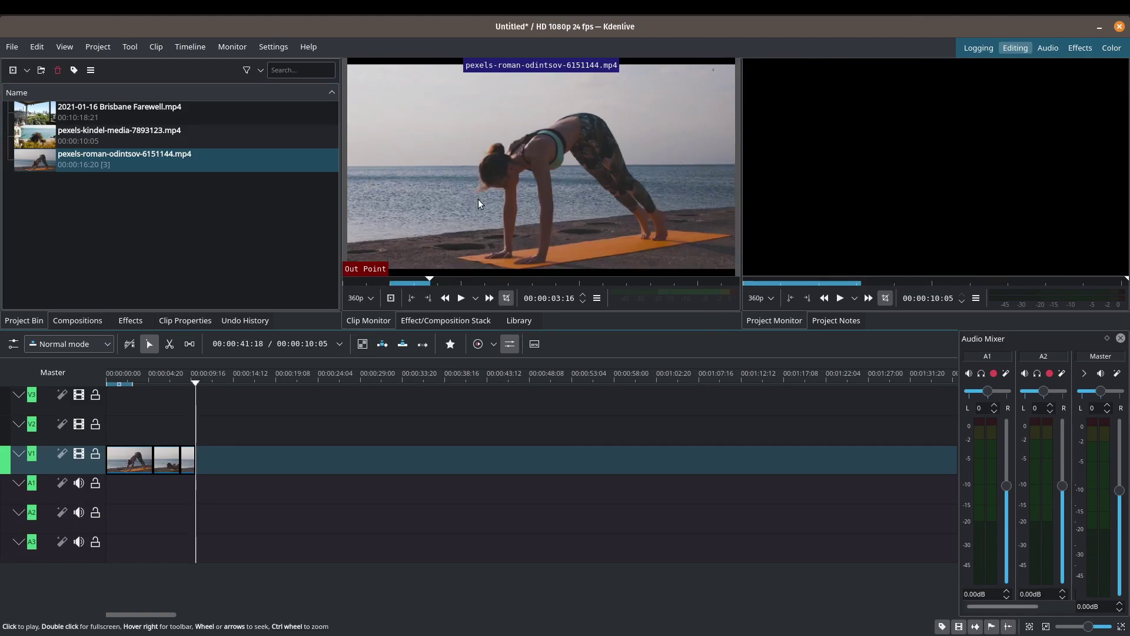
- View the Logging workspace and its project notes area, and return to the Editing workspace
left_click(977, 48)
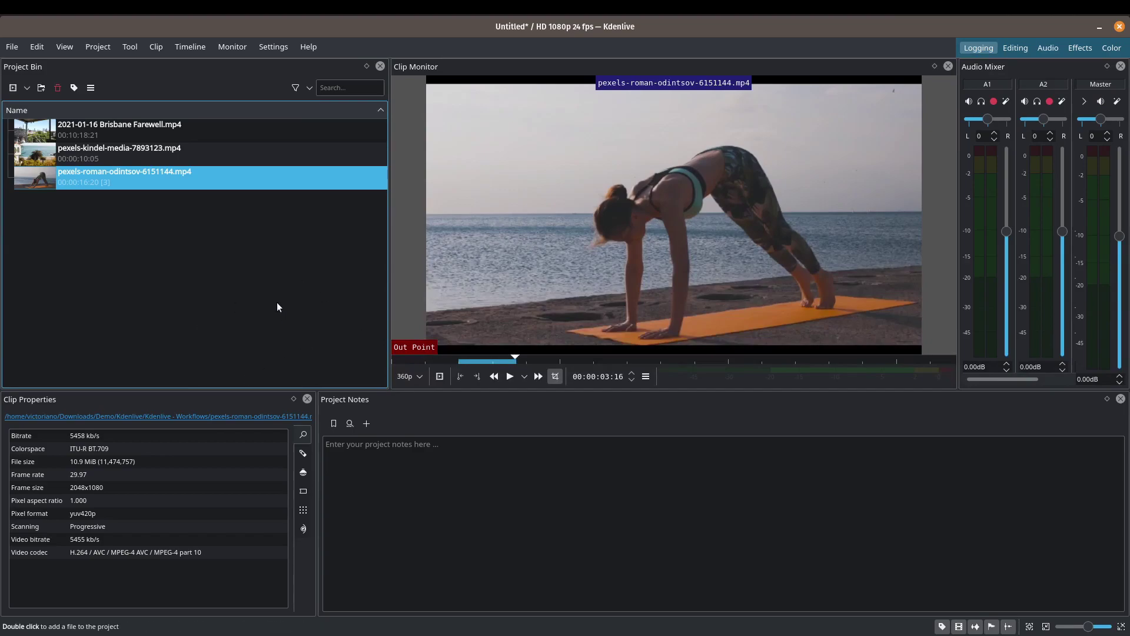
left_click(445, 447)
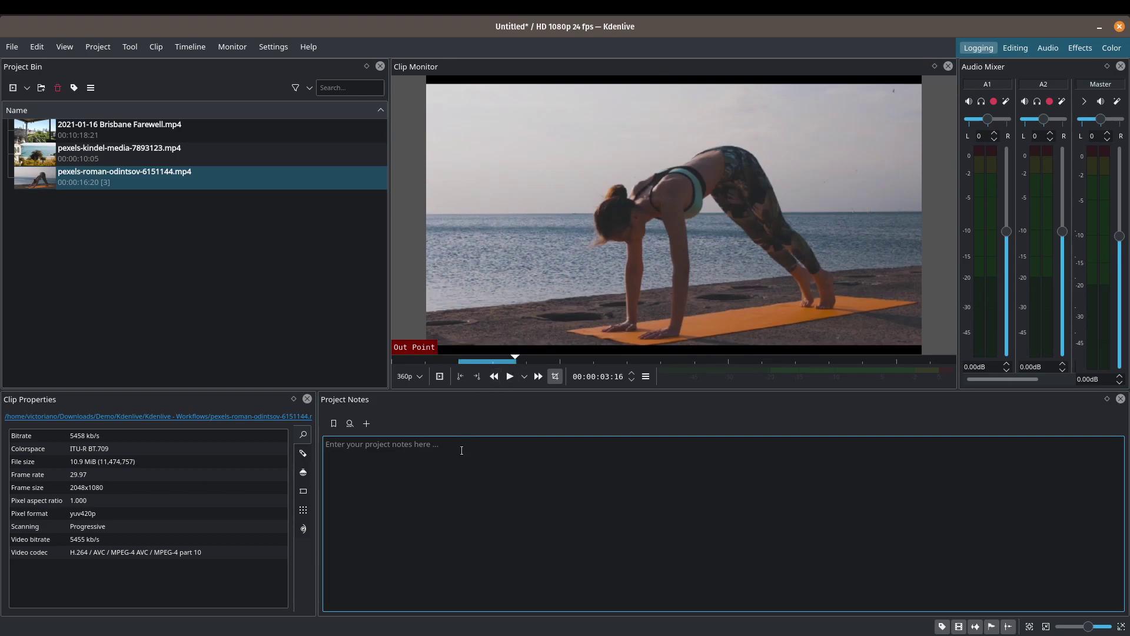
left_click(1015, 48)
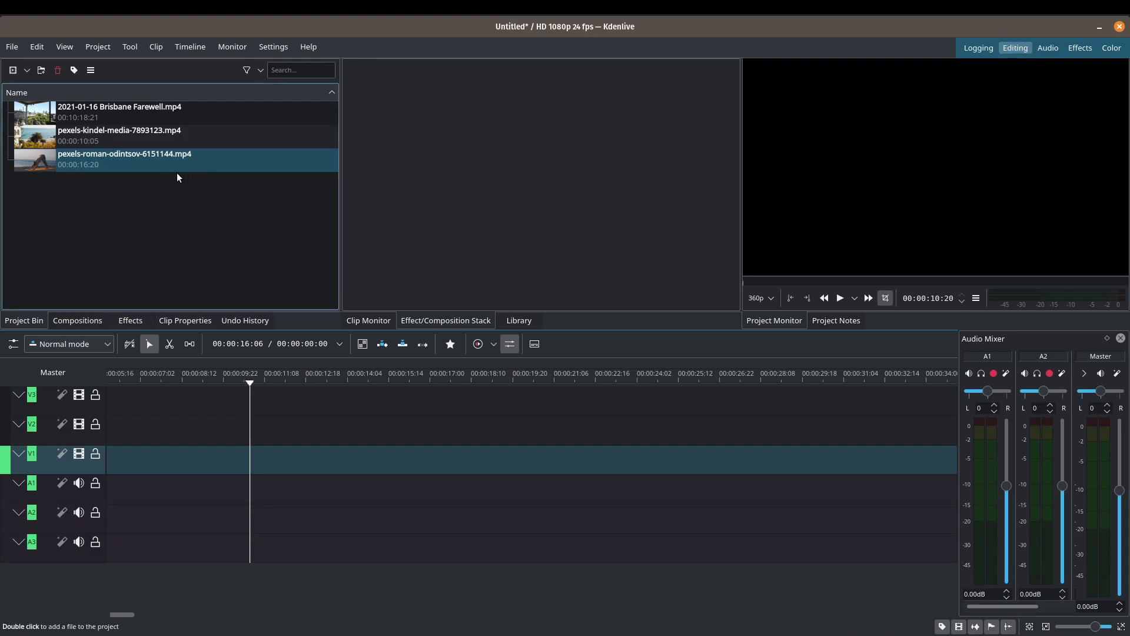
- Place the whole pexels-roman-odintsov-6151144.mp4 clip on the empty track V1, starting at about 00:00:08:20
left_click_drag(162, 163, 194, 467)
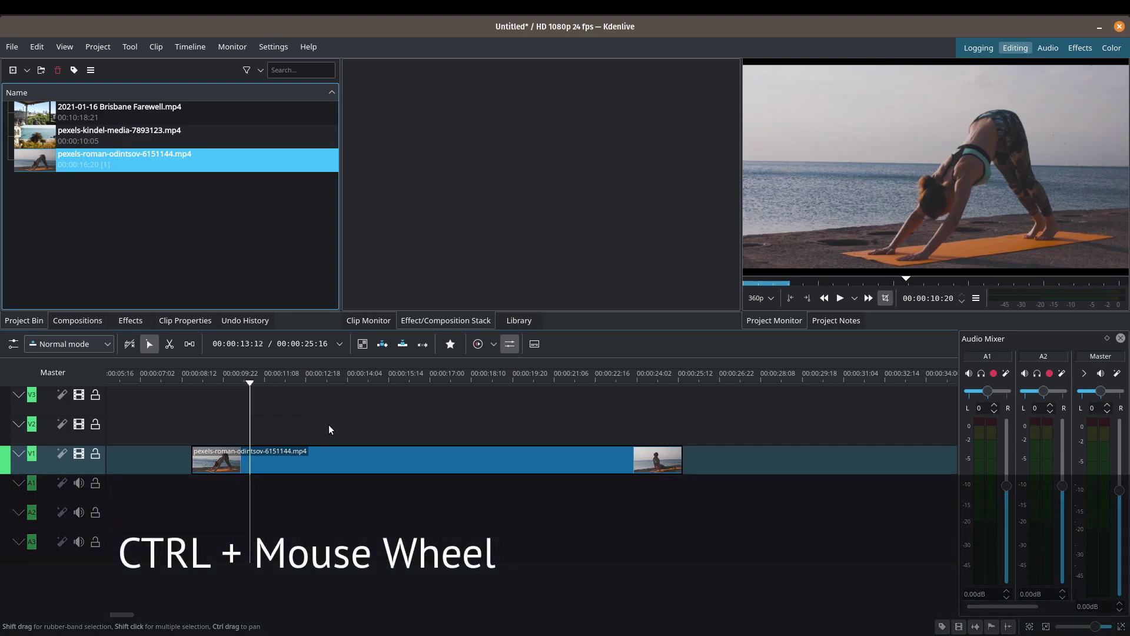
scroll(354, 425, "up", 2)
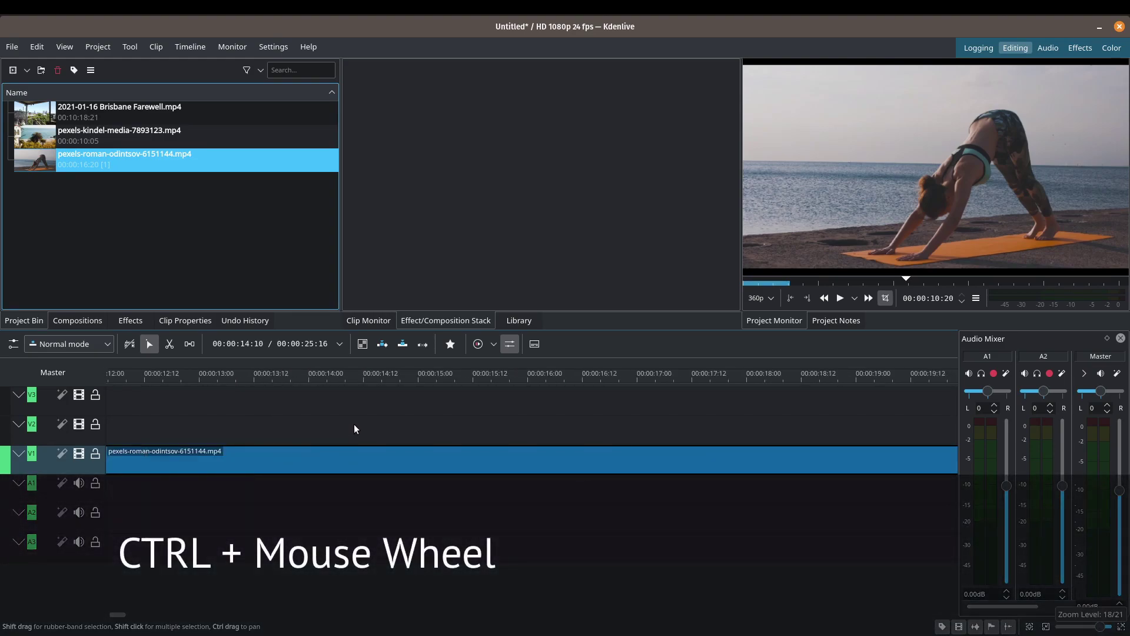
scroll(354, 428, "down", 1)
scroll(354, 424, "down", 1)
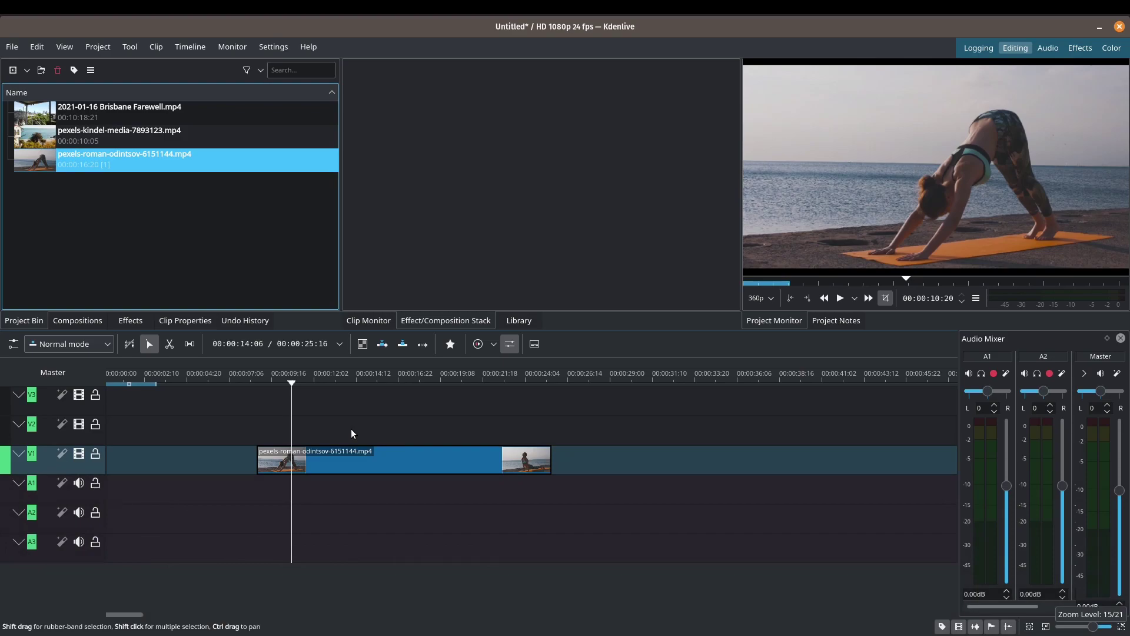
left_click_drag(356, 426, 423, 432)
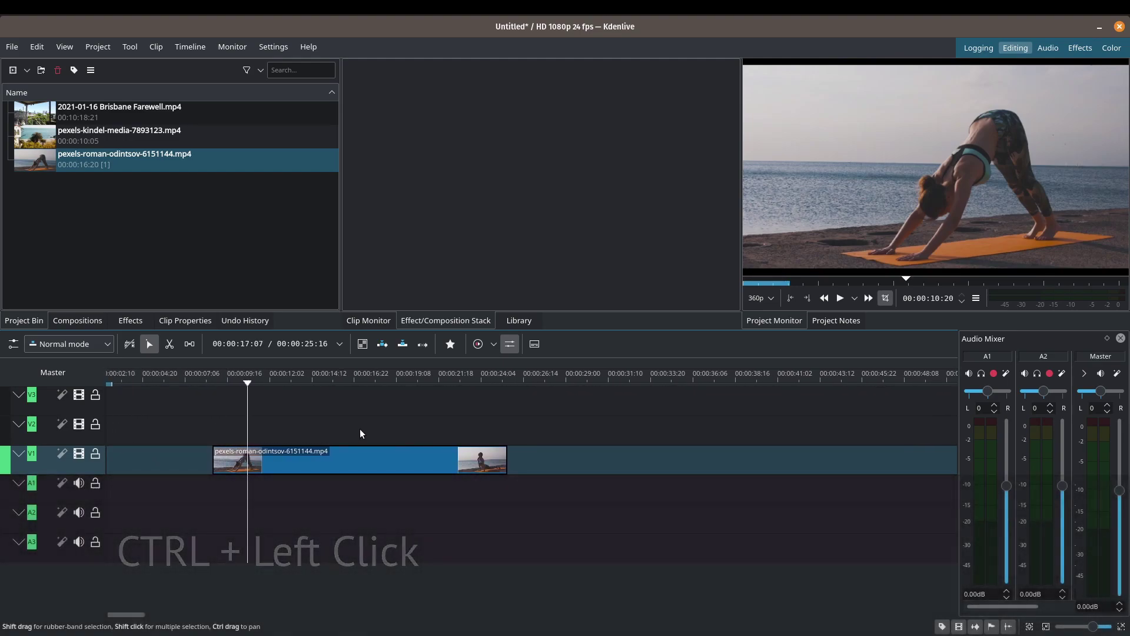
middle_click(507, 422)
left_click_drag(481, 426, 596, 421)
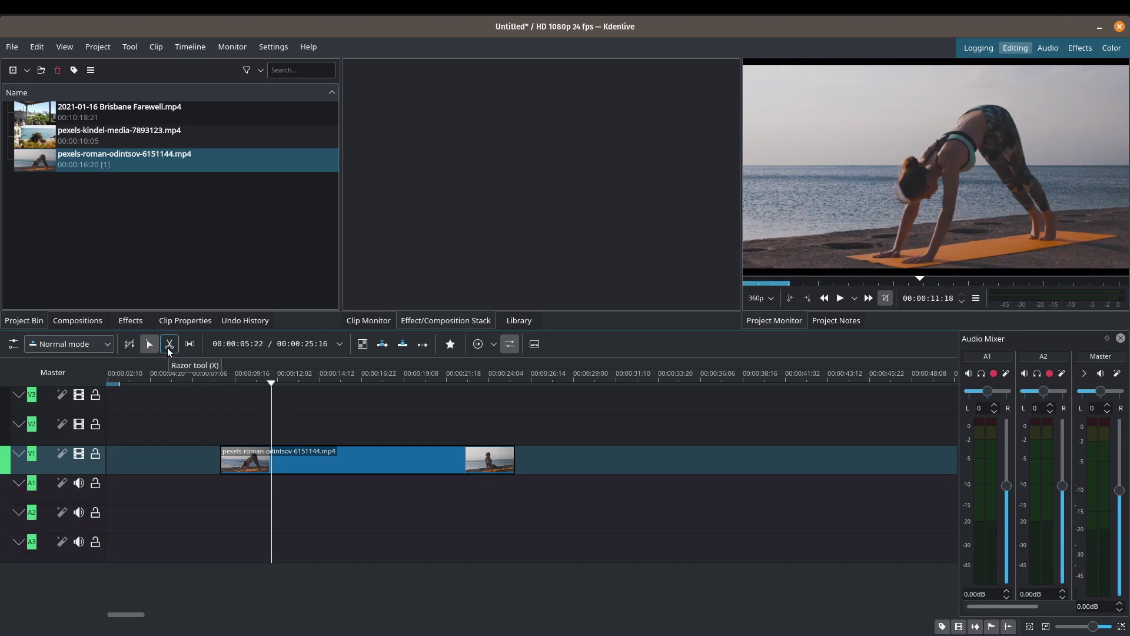
- Cut the clip on track V1 with the Razor tool at about 00:00:17:10 and 00:00:20:09
key("x")
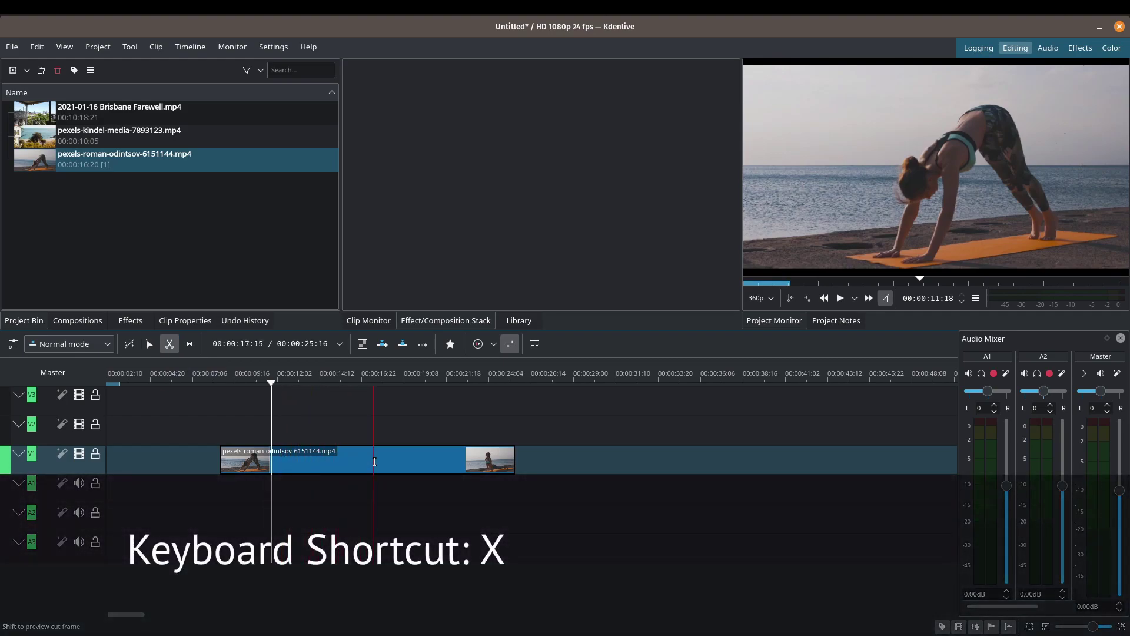
left_click(371, 461)
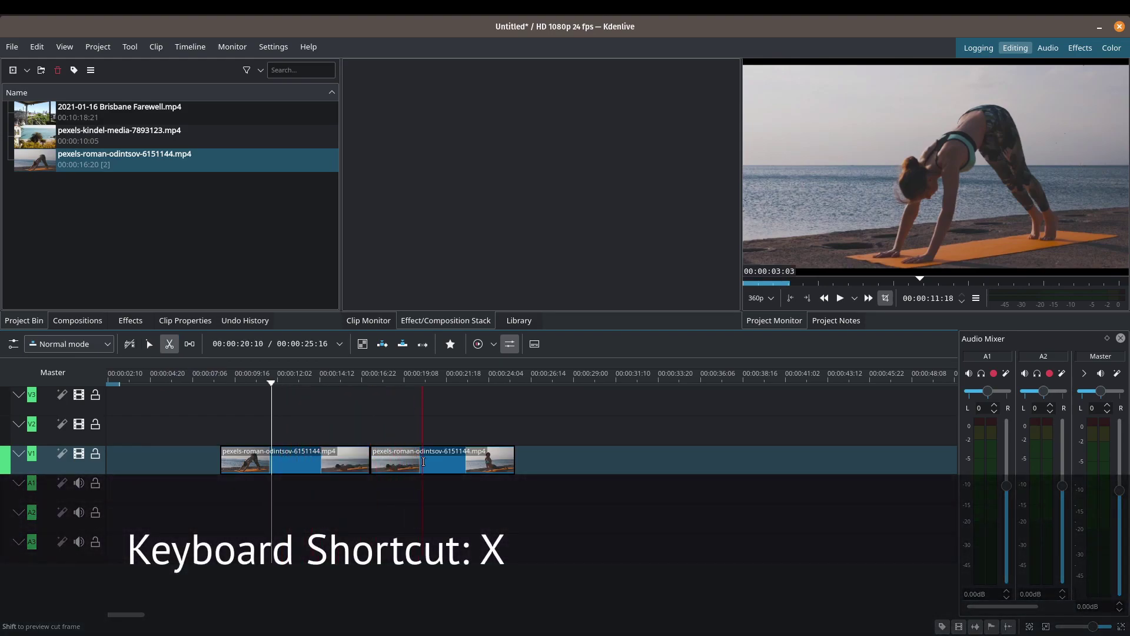
left_click(423, 462)
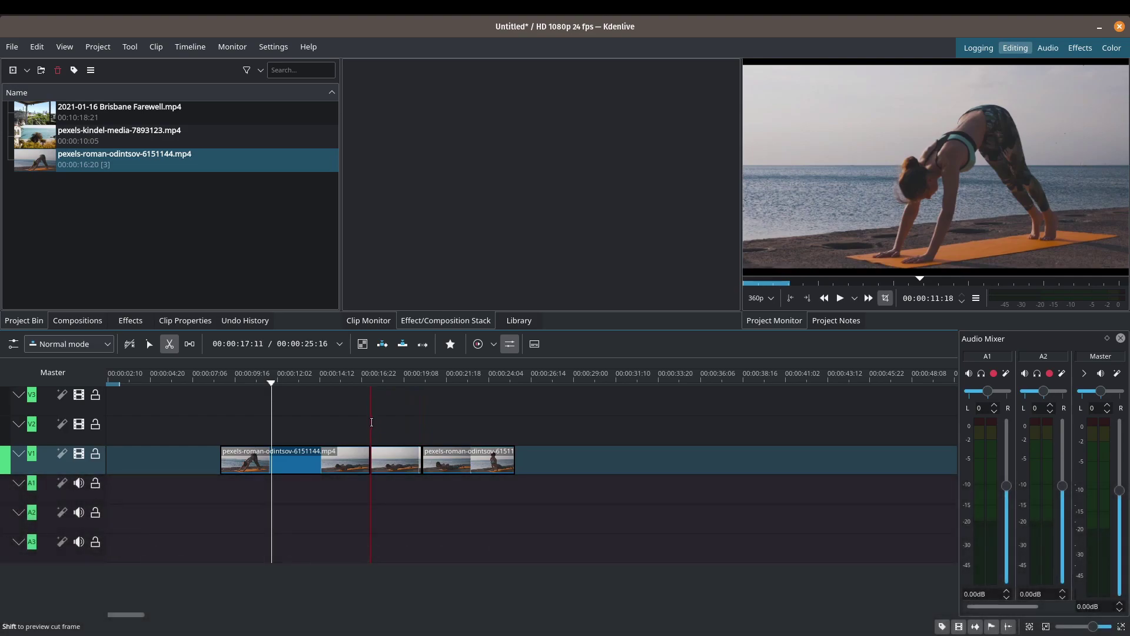
- Use the Selection tool to spread the three pieces apart on V1, with the last piece ending at about 00:00:29:01
key("s")
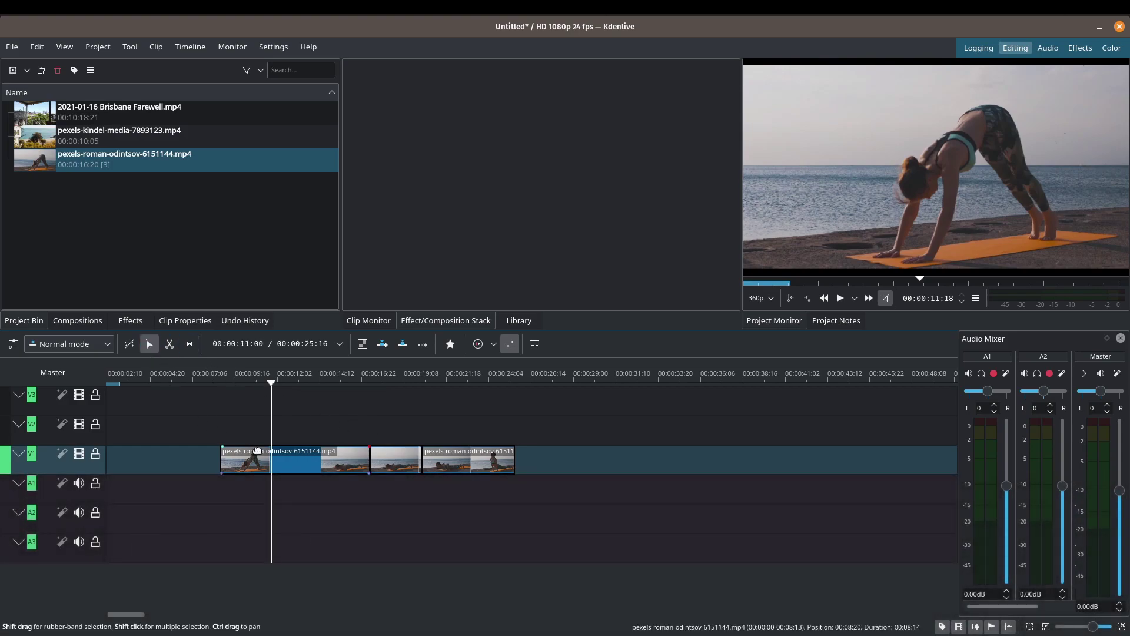
mouse_move(451, 465)
left_mouse_down()
mouse_move(483, 467)
mouse_move(459, 471)
left_mouse_up()
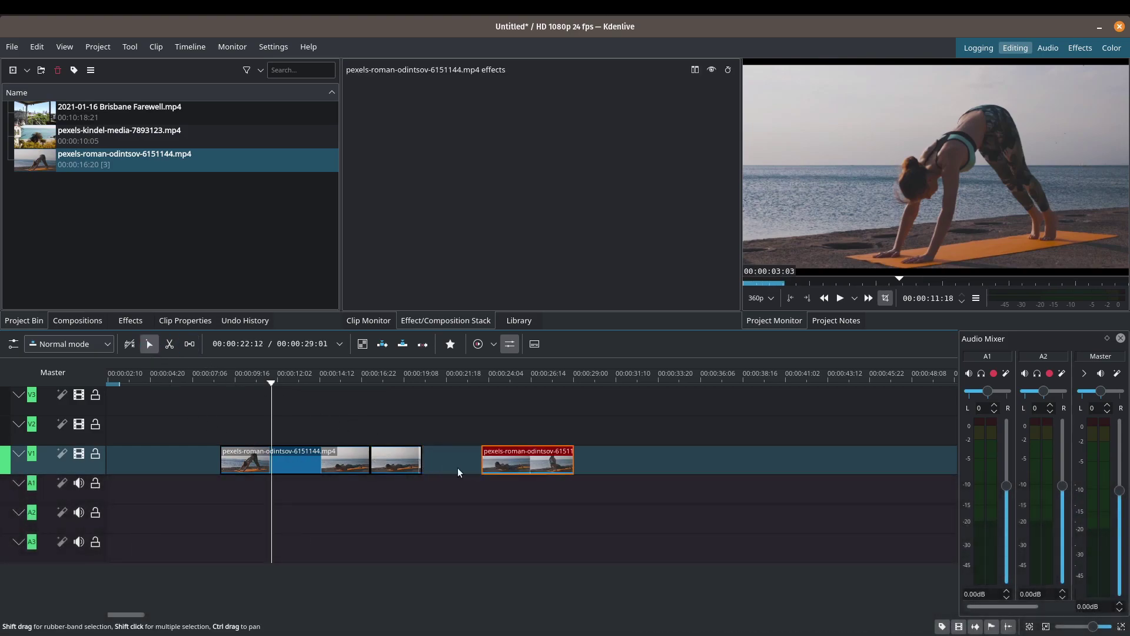
left_click_drag(376, 462, 402, 462)
left_click_drag(329, 461, 294, 462)
left_click_drag(413, 462, 374, 461)
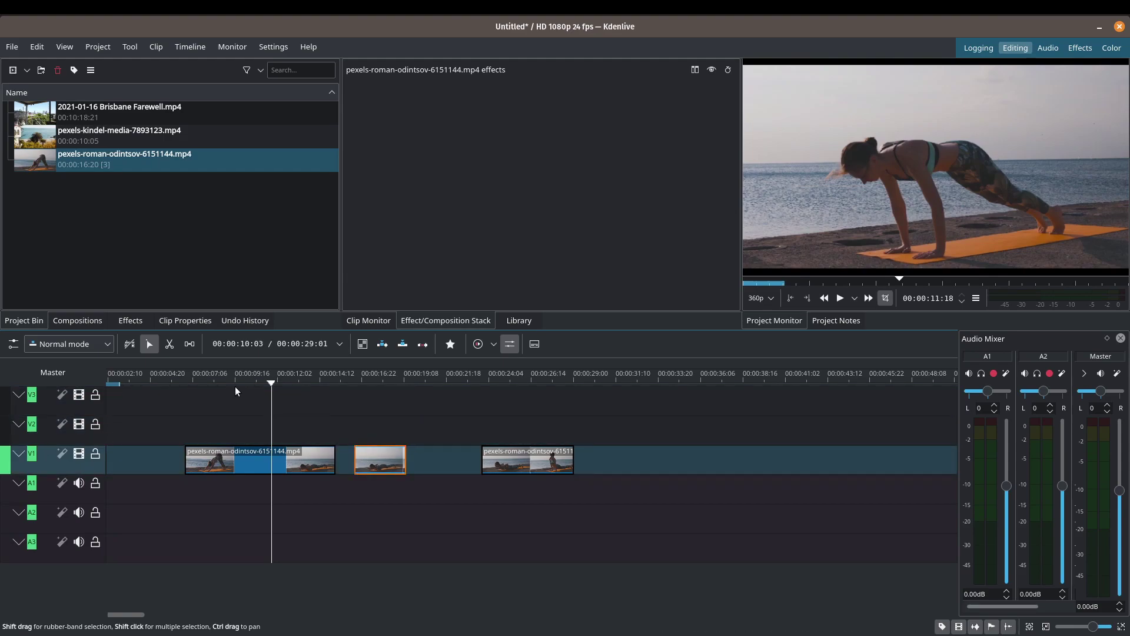
- Shift all three pieces on V1 earlier together with the Spacer tool, ending at about 00:00:28:07, and return to the Selection tool
left_click(188, 351)
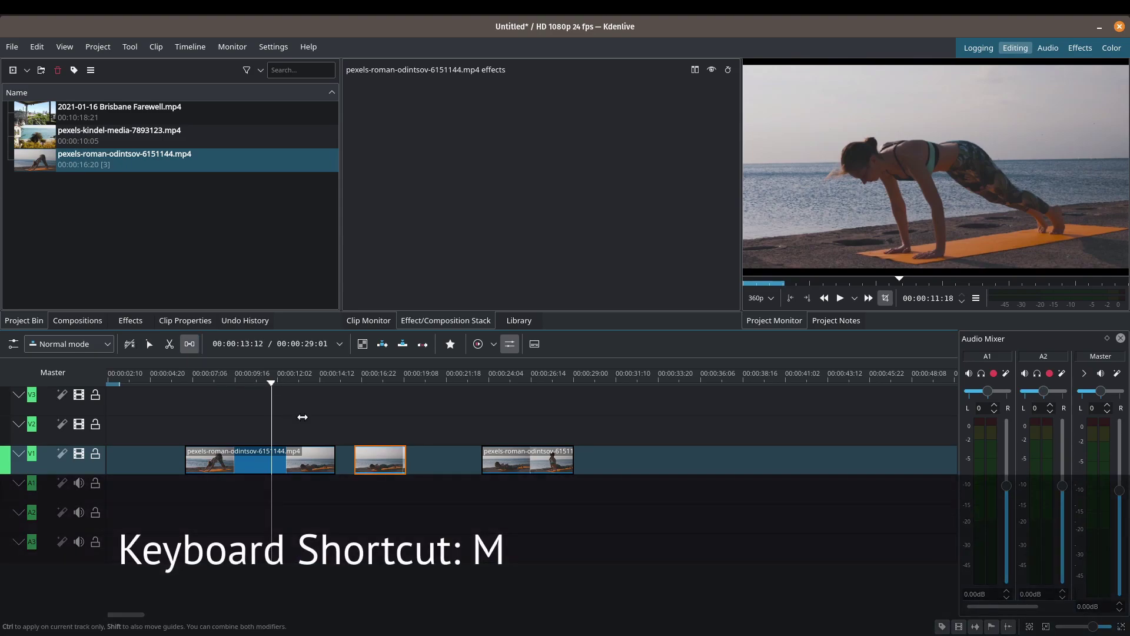
mouse_move(310, 461)
left_mouse_down()
mouse_move(464, 465)
mouse_move(289, 463)
left_mouse_up()
key("s")
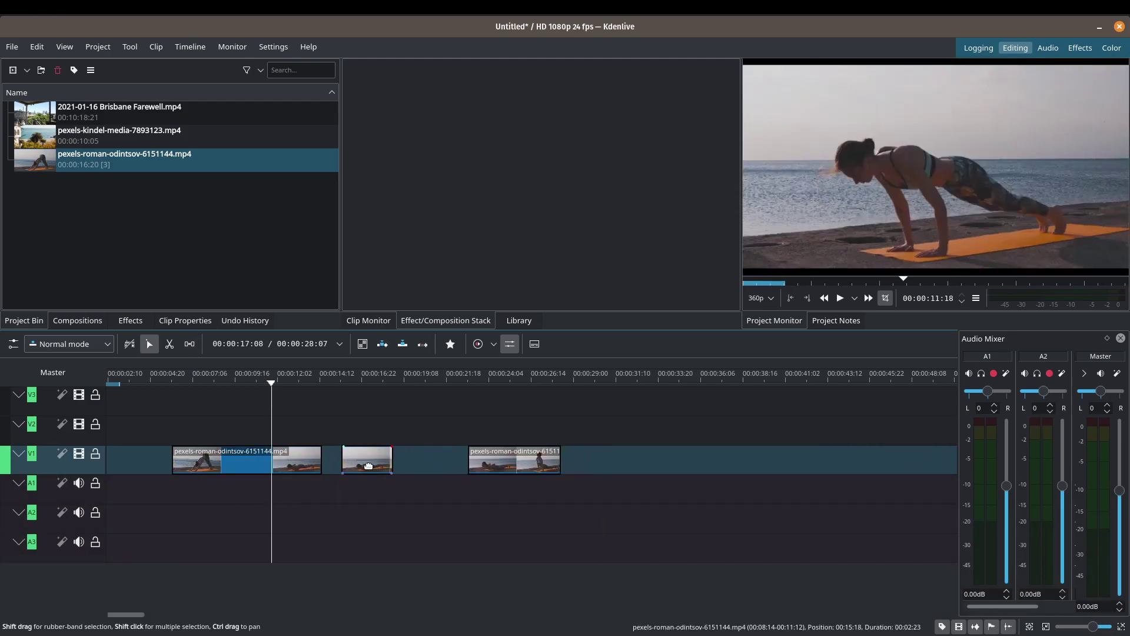
- Move the middle piece to track V2 starting at the playhead, and place the last piece directly after it on V2
left_click(370, 447)
left_click_drag(370, 447, 300, 418)
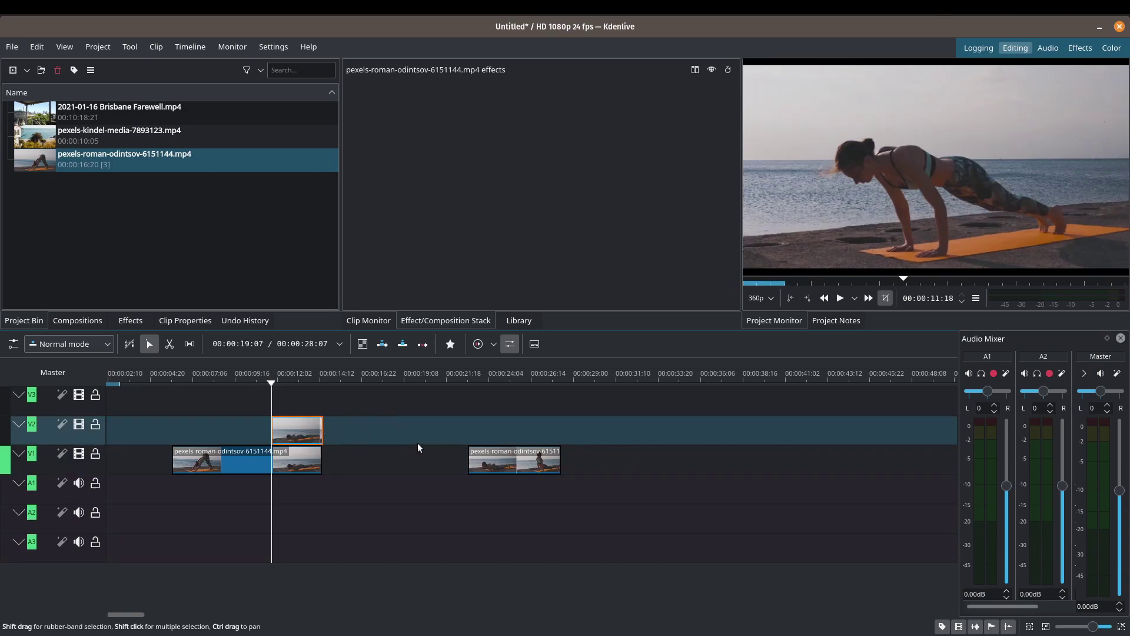
left_click_drag(502, 458, 362, 436)
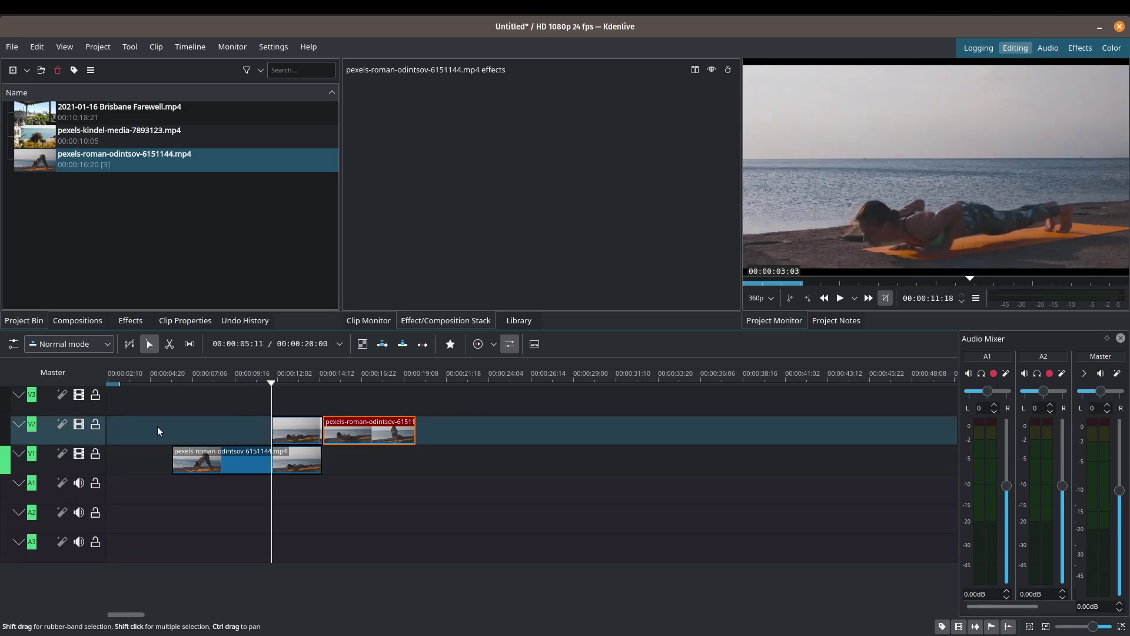
- Lock track V2 and shift the clip on V1 slightly with the Spacer tool
left_click(95, 428)
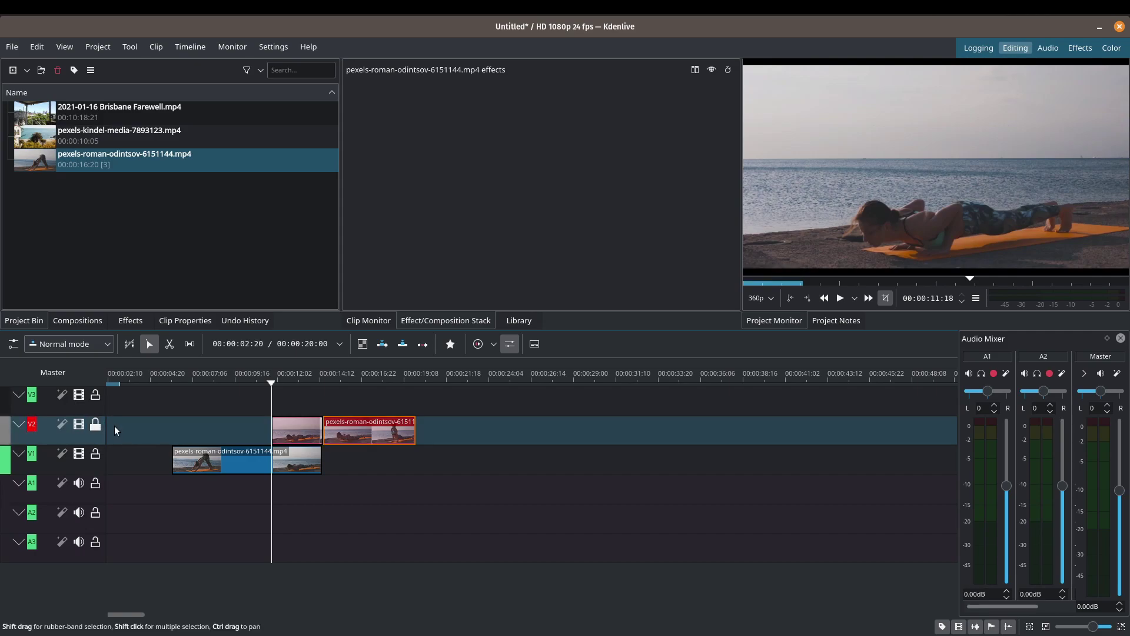
key("m")
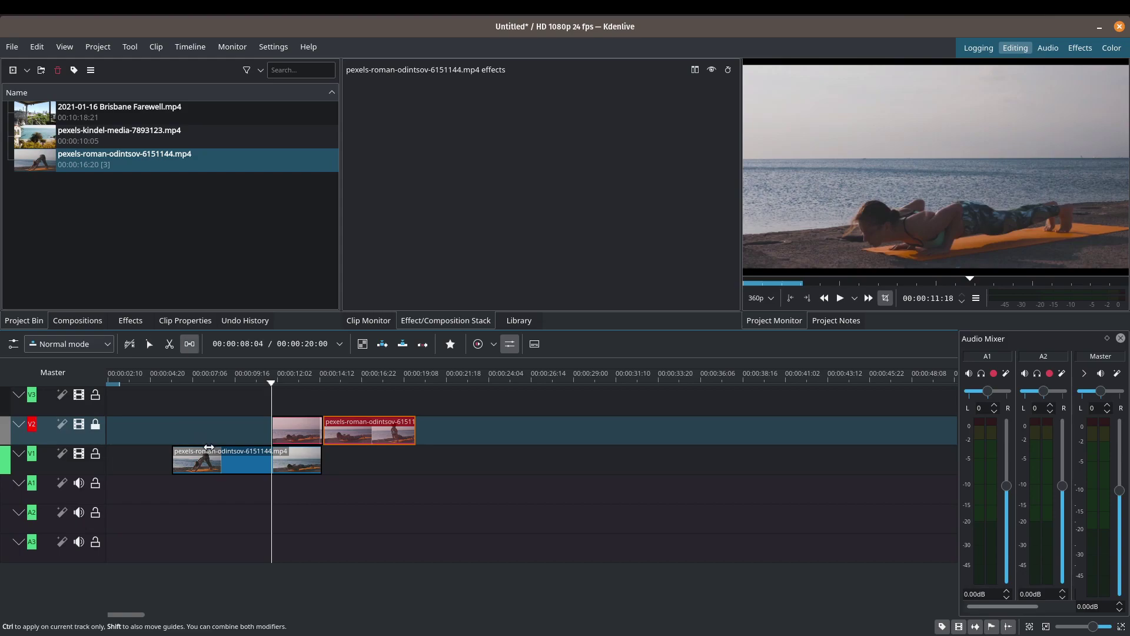
mouse_move(214, 461)
left_mouse_down()
mouse_move(347, 463)
mouse_move(203, 464)
mouse_move(217, 460)
left_mouse_up()
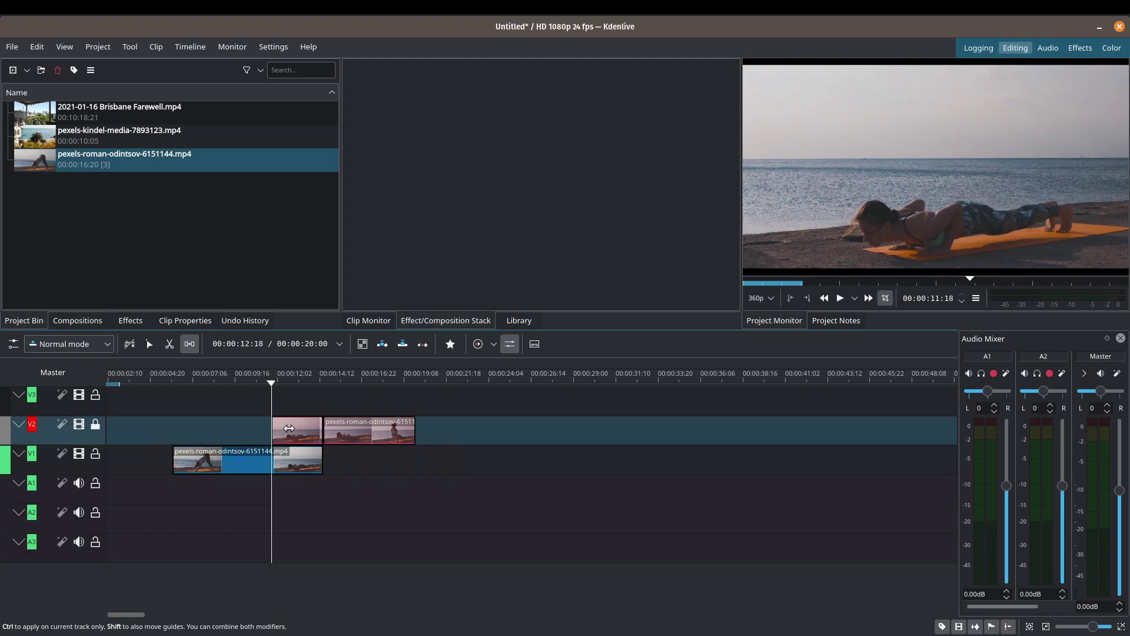
- Unlock track V2 and use the Spacer tool to move the clips on V1 and V2 together
left_click(96, 428)
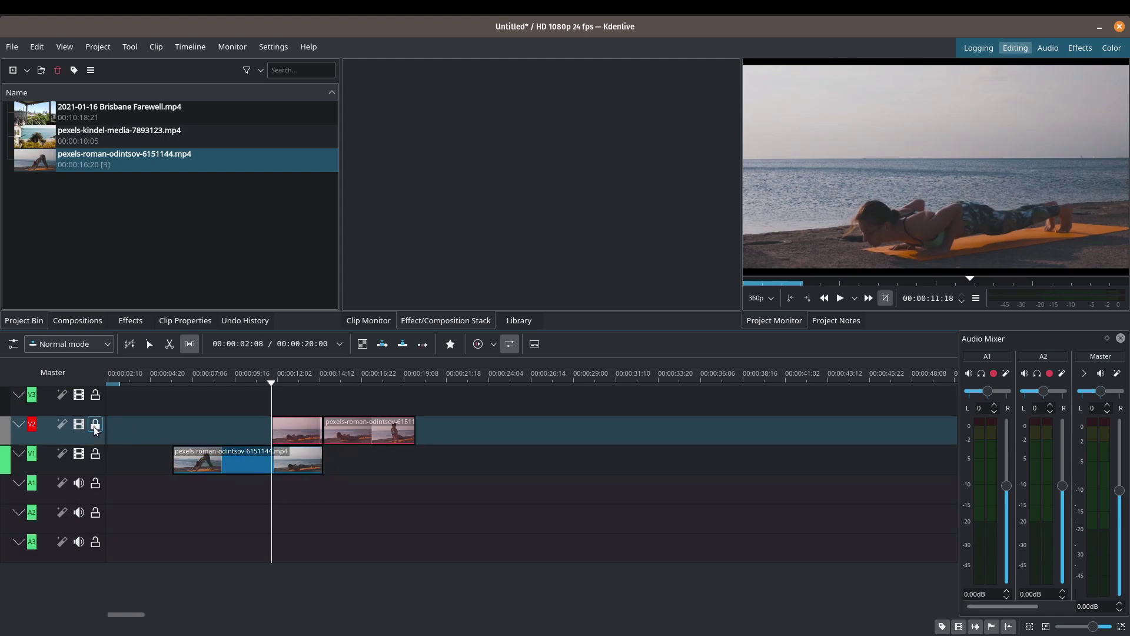
left_click(96, 428)
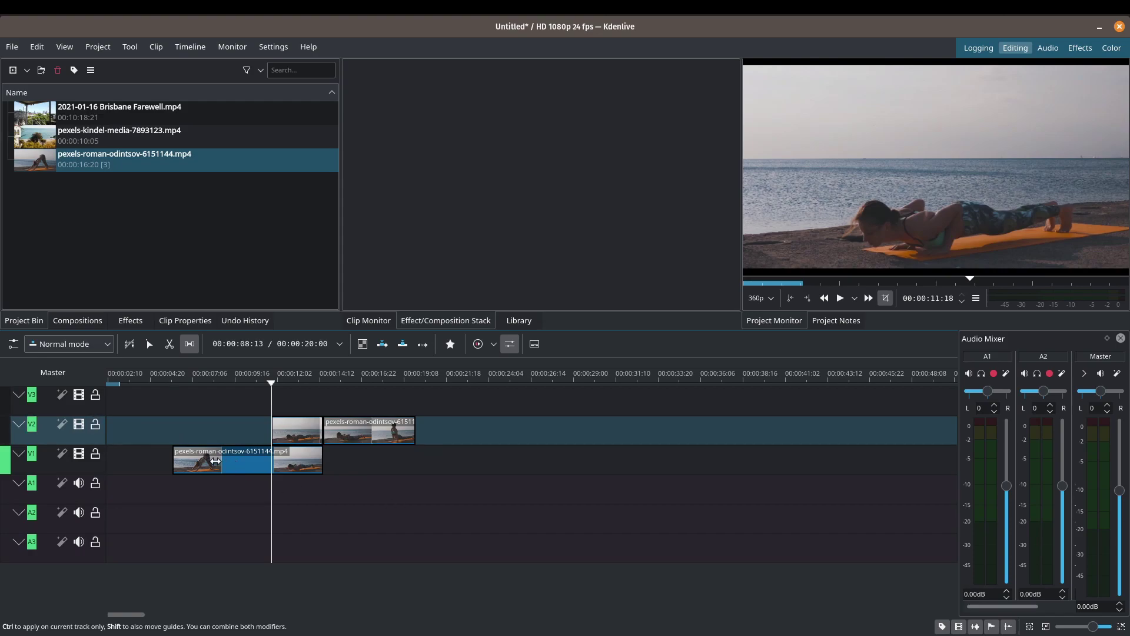
left_click(203, 464)
mouse_move(202, 464)
left_mouse_down()
mouse_move(357, 464)
mouse_move(194, 464)
left_mouse_up()
- Lock track V1, shift both V2 clips later with the Spacer tool to start where the V1 clip ends, and unlock V1
left_click(94, 457)
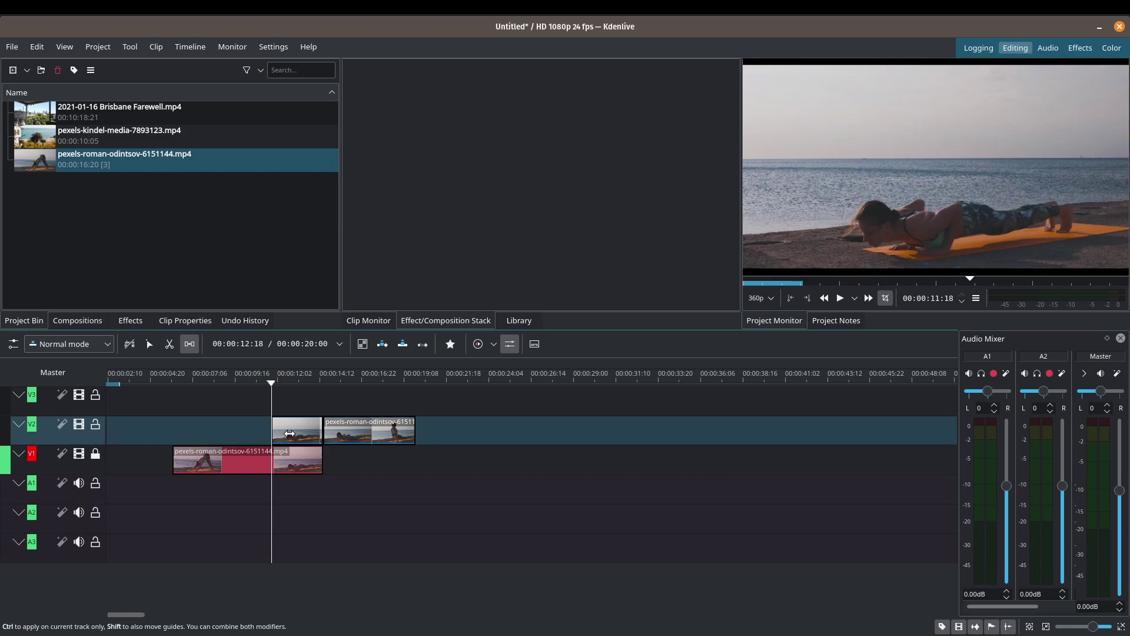
left_click_drag(297, 432, 339, 432)
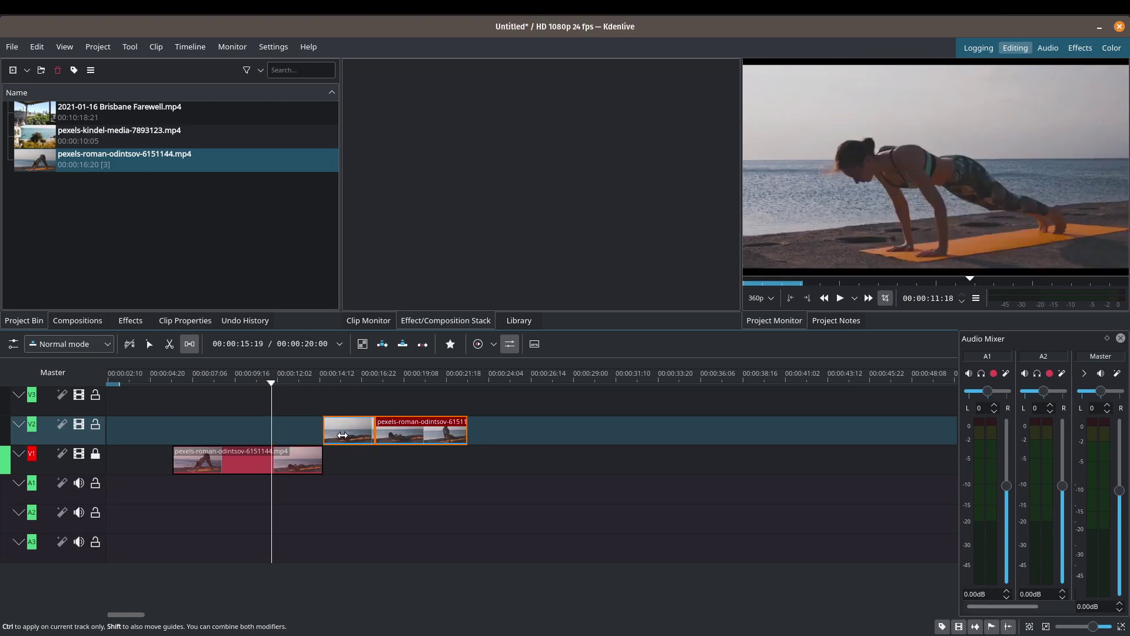
key("s")
left_click(95, 453)
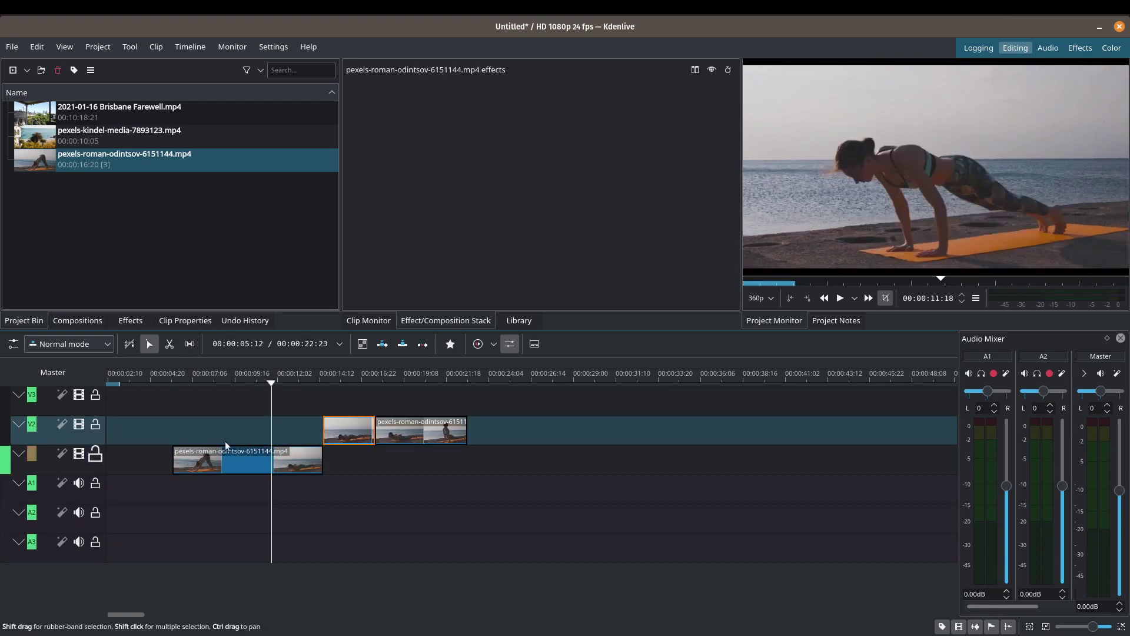
- Move both V2 pieces down onto V1 after the existing clip and append pexels-kindel-media-7893123.mp4 behind them
left_click_drag(356, 428, 388, 459)
left_click(388, 429)
left_click_drag(106, 137, 469, 449)
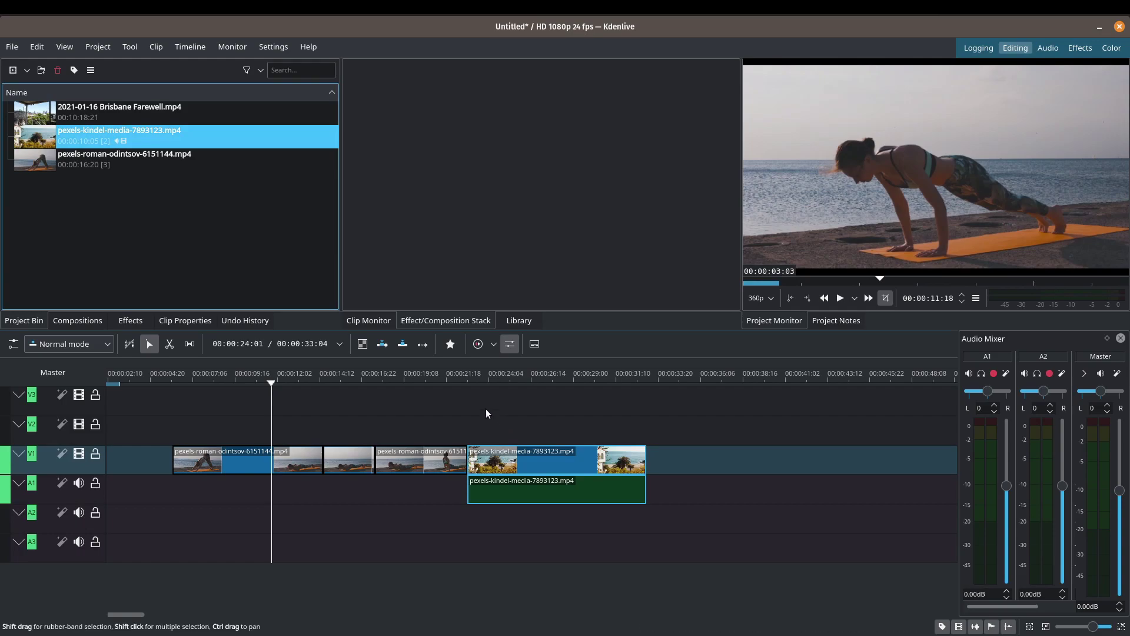
- Cut the pexels-kindel-media clip into four pieces with the Razor tool, the last cut at about 00:00:30:16, and return to the Selection tool
left_click(486, 408)
left_click(524, 412)
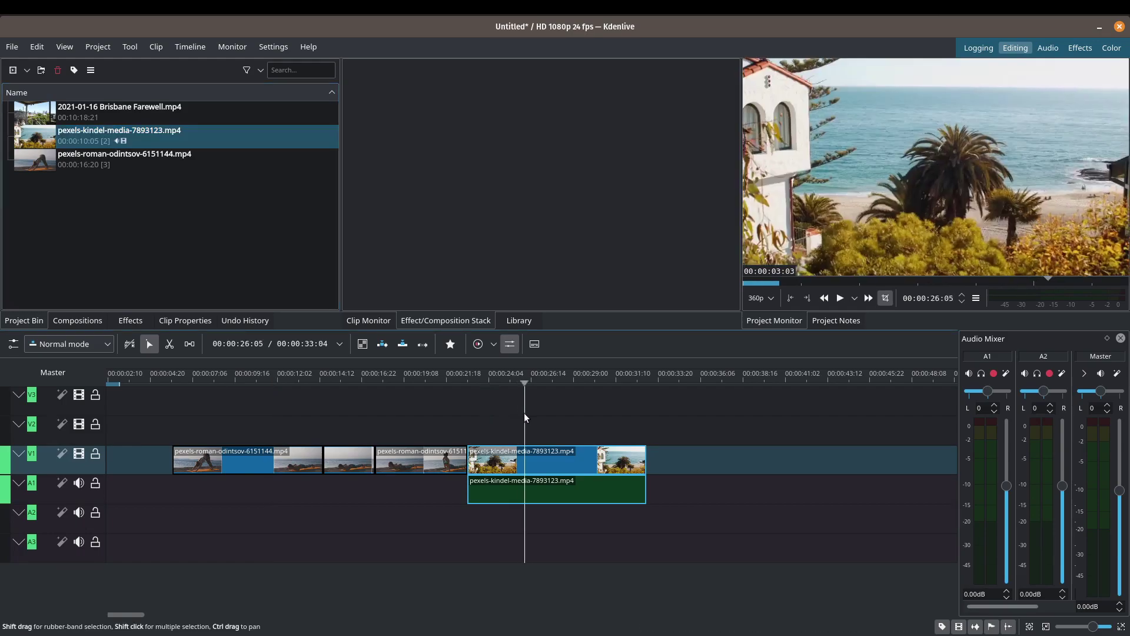
key("x")
left_click(516, 460)
left_click(545, 460)
left_click(602, 460)
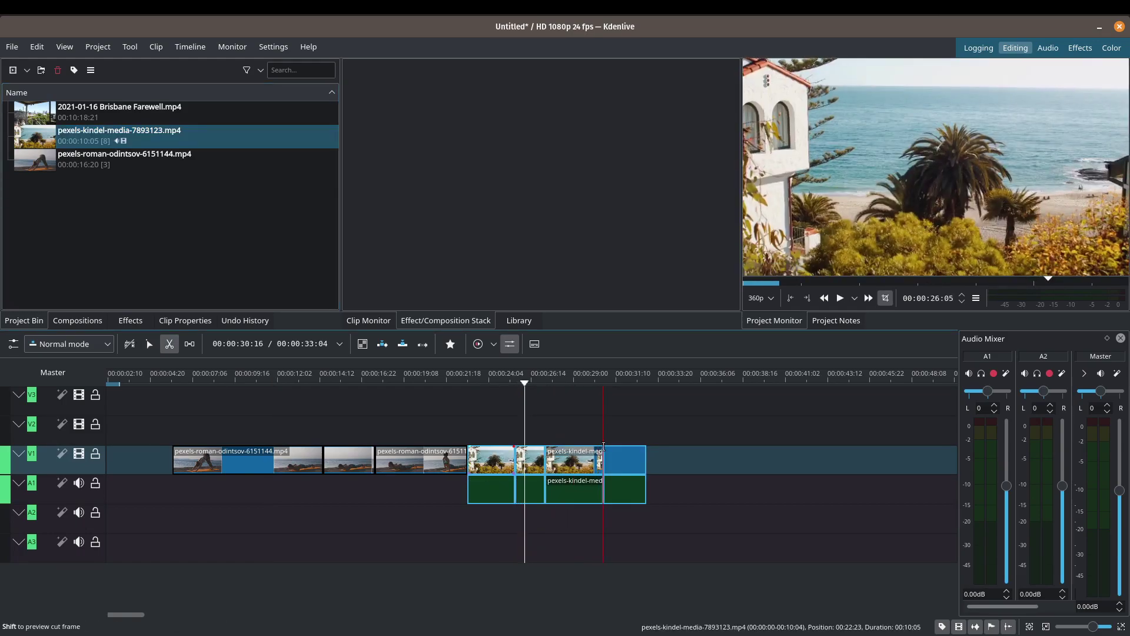
key("s")
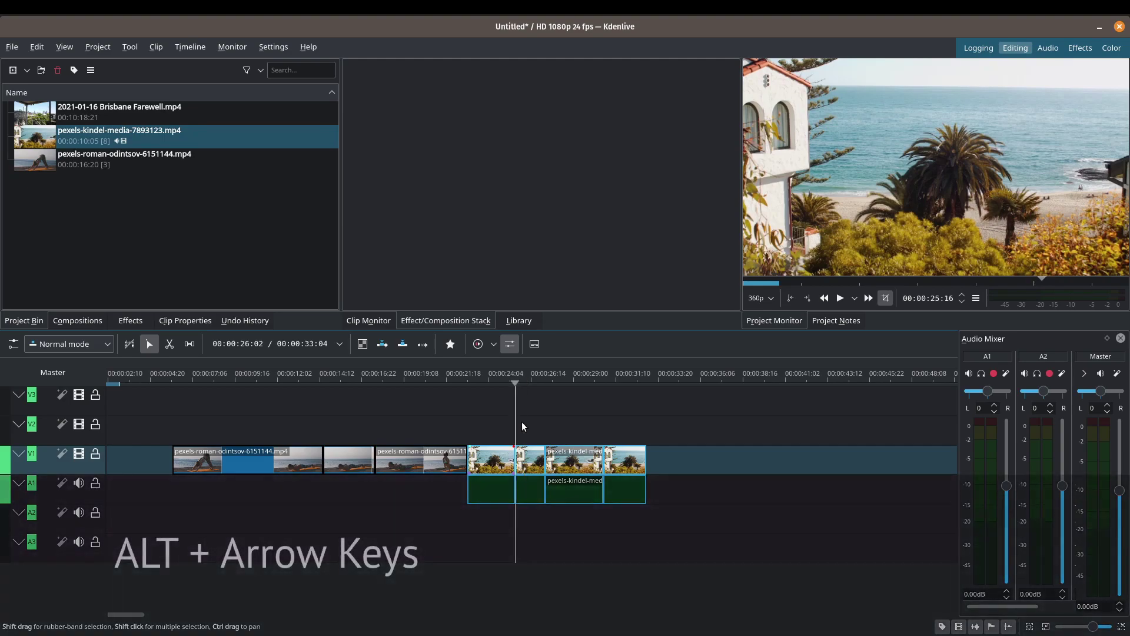
- Jump the playhead backward and forward between the clip edit points on the timeline
key("alt+Left")
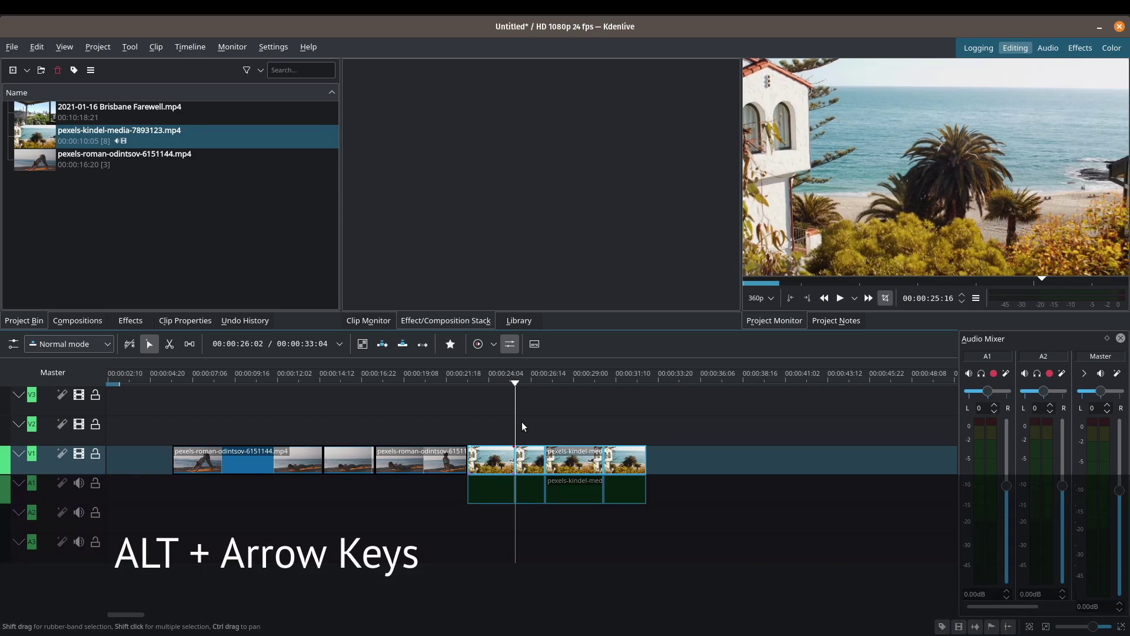
key("alt+Left")
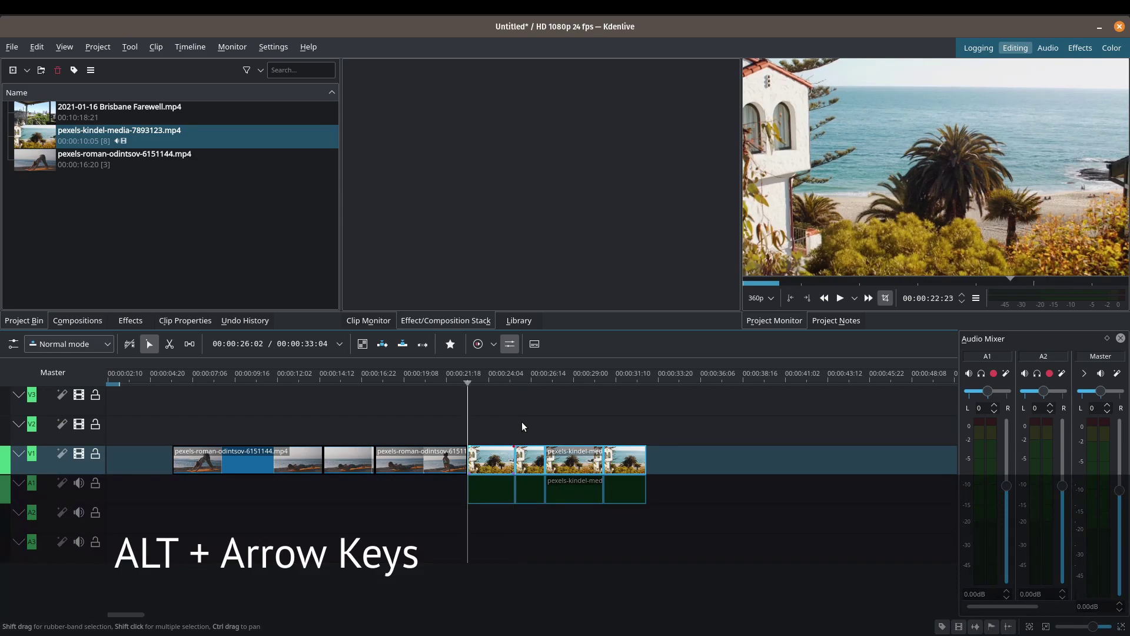
key("alt+Left")
key("alt+Left")
key("alt+Left")
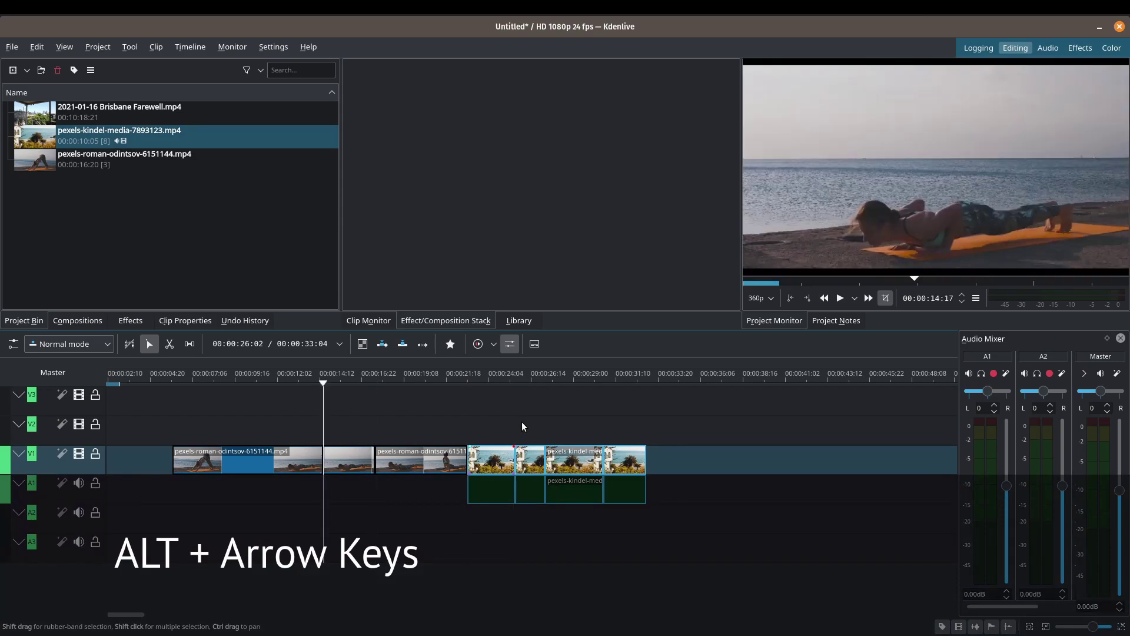
key("alt+Right")
key("alt+Right")
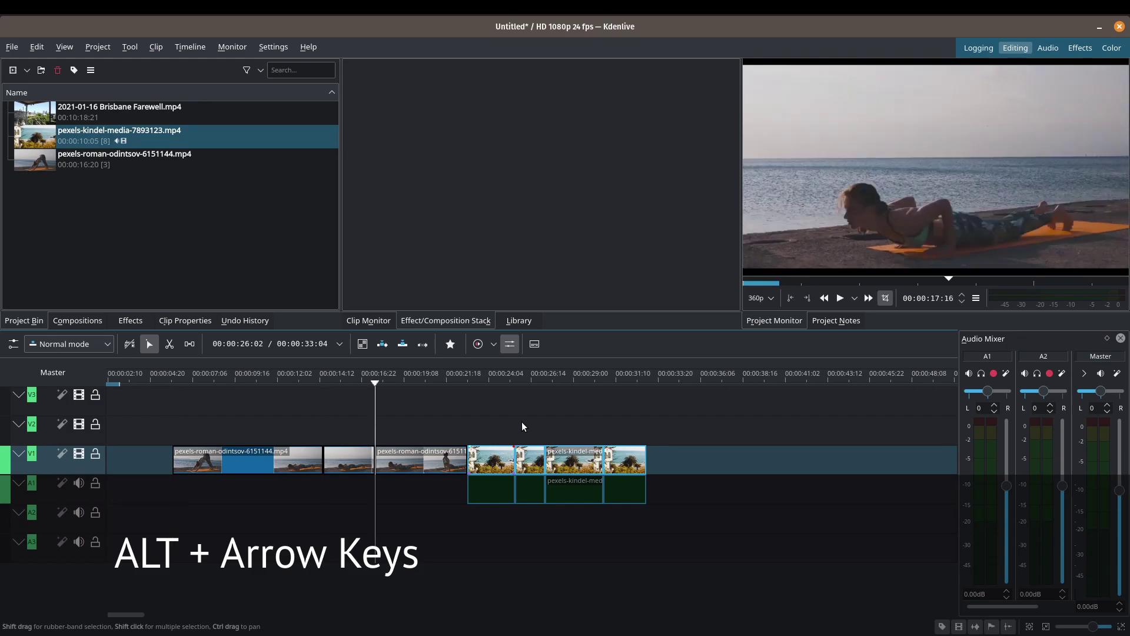
key("alt+Right")
key("alt+Right")
key("alt+Right")
key("alt+Right")
key("alt+Right")
key("alt+Left")
key("alt+Left")
key("alt+Left")
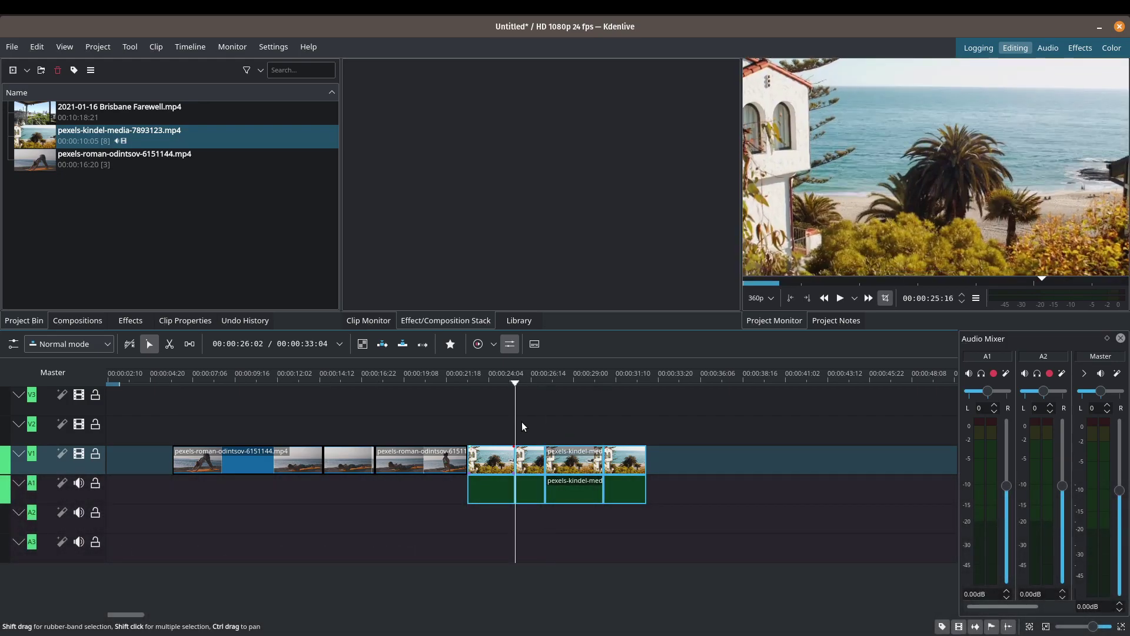
key("alt+Left")
key("alt+Left")
key("alt+Left")
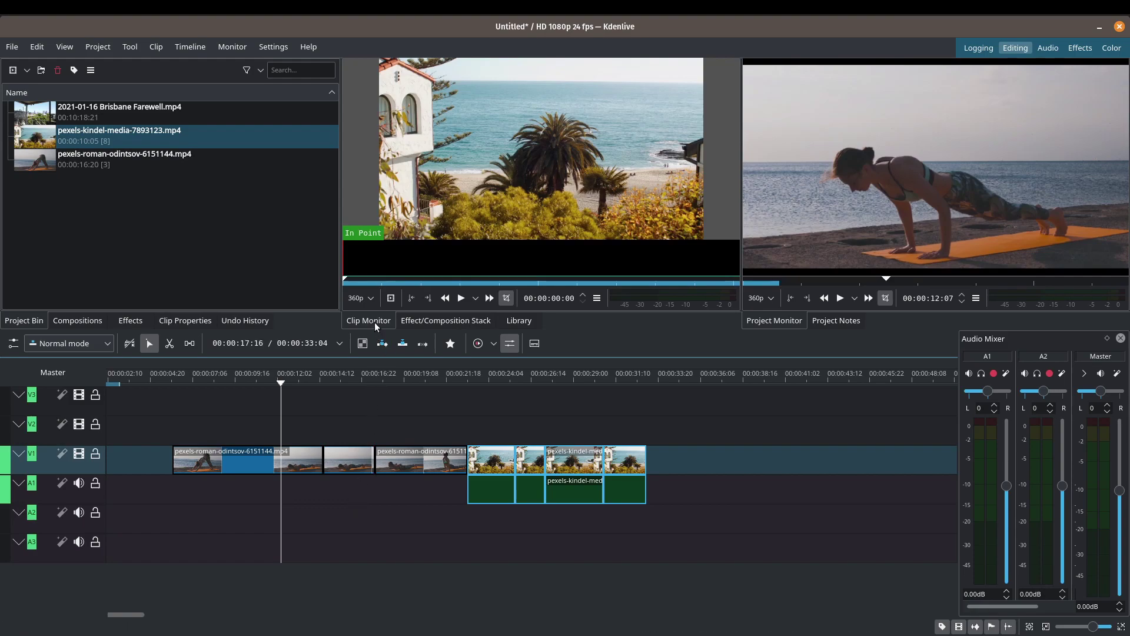
- Scrub through 2021-01-16 Brisbane Farewell.mp4 in the Clip Monitor by its audio waveform, ending at about 00:06:13:03
mouse_move(406, 271)
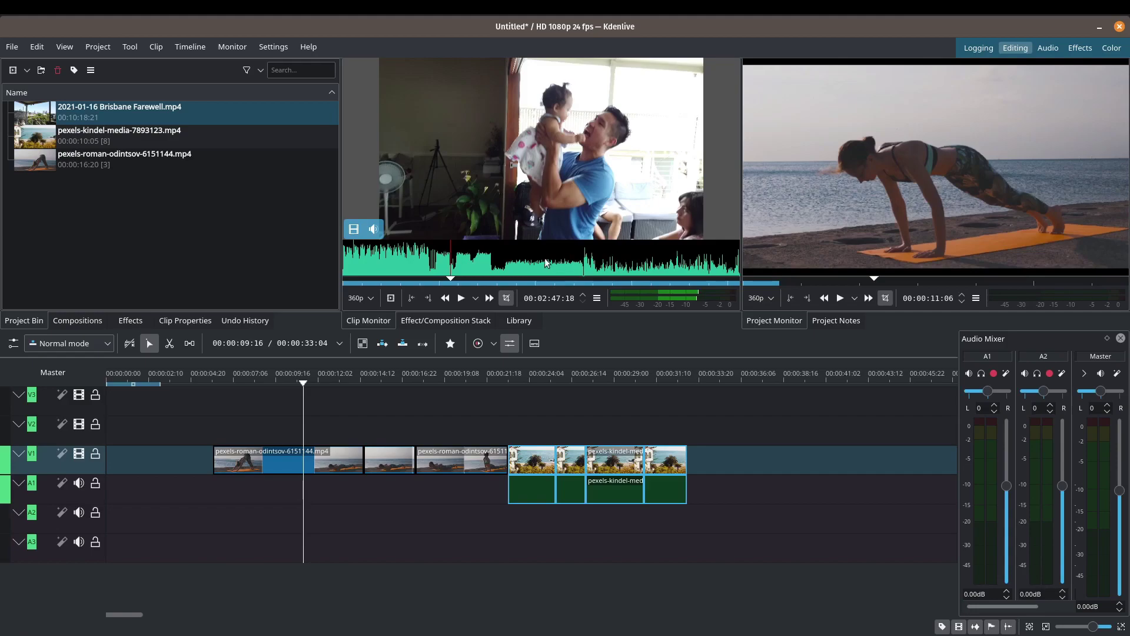
left_click(499, 253)
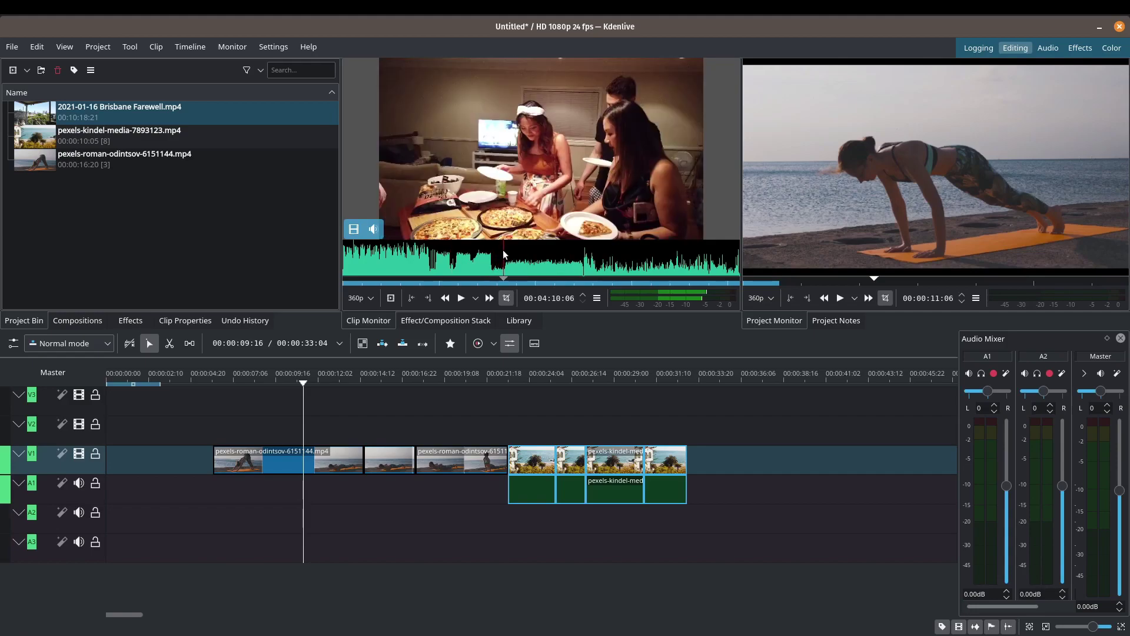
left_click(493, 253)
left_click(491, 253)
left_click(492, 253)
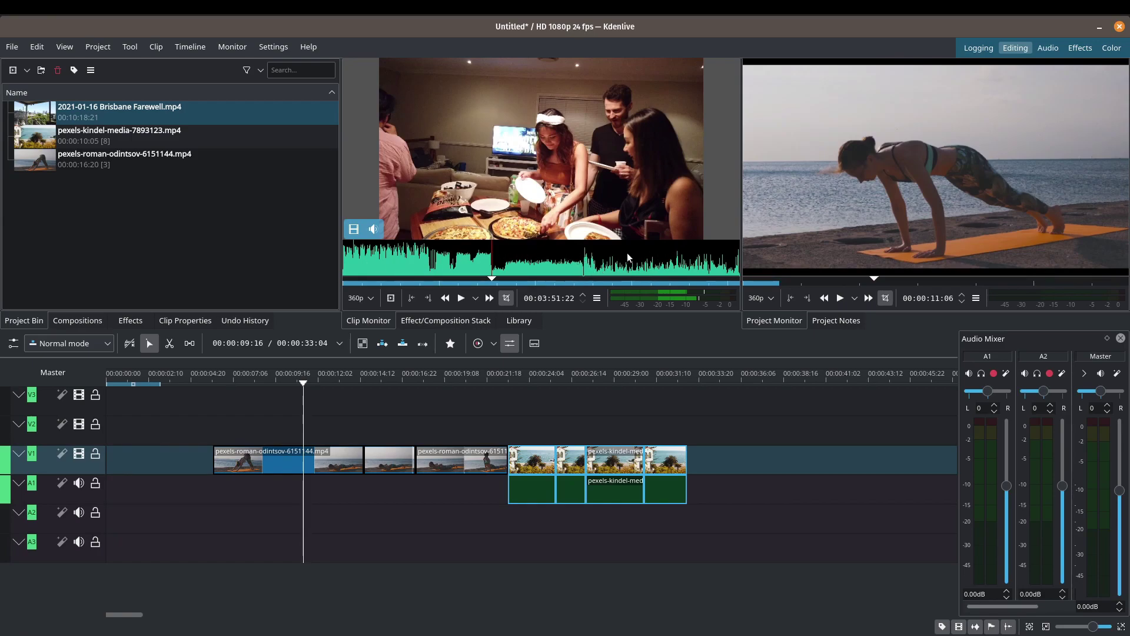
left_click_drag(541, 256, 583, 257)
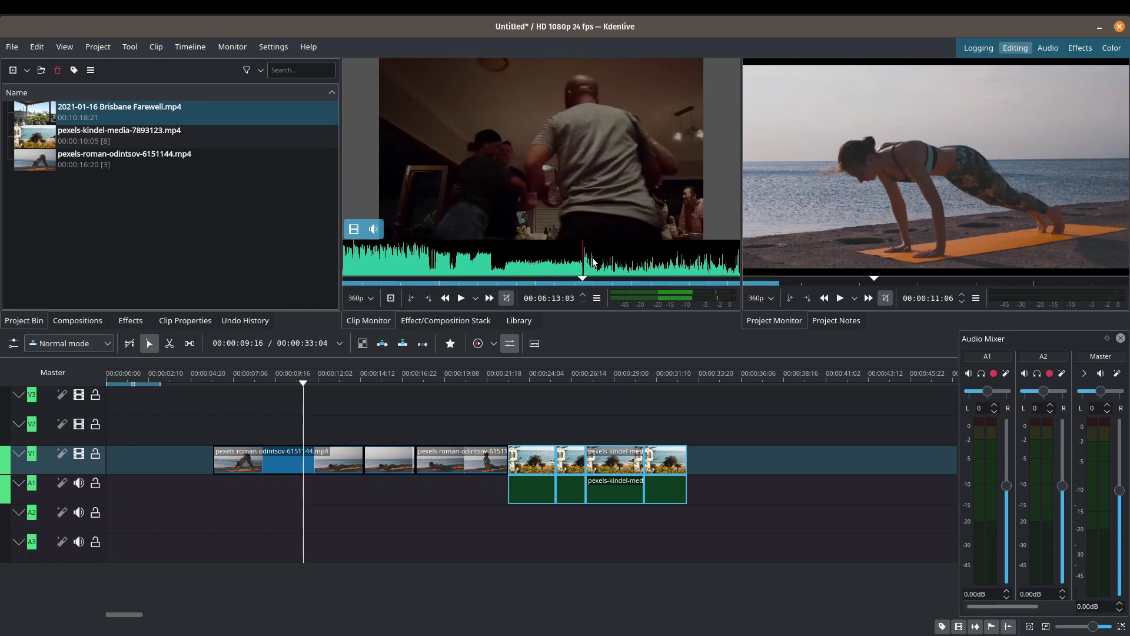
- Mark the Brisbane Farewell zone from 00:06:14:01 to 00:06:36:01 and place it after the last clip on V1
key("i")
left_click(598, 268)
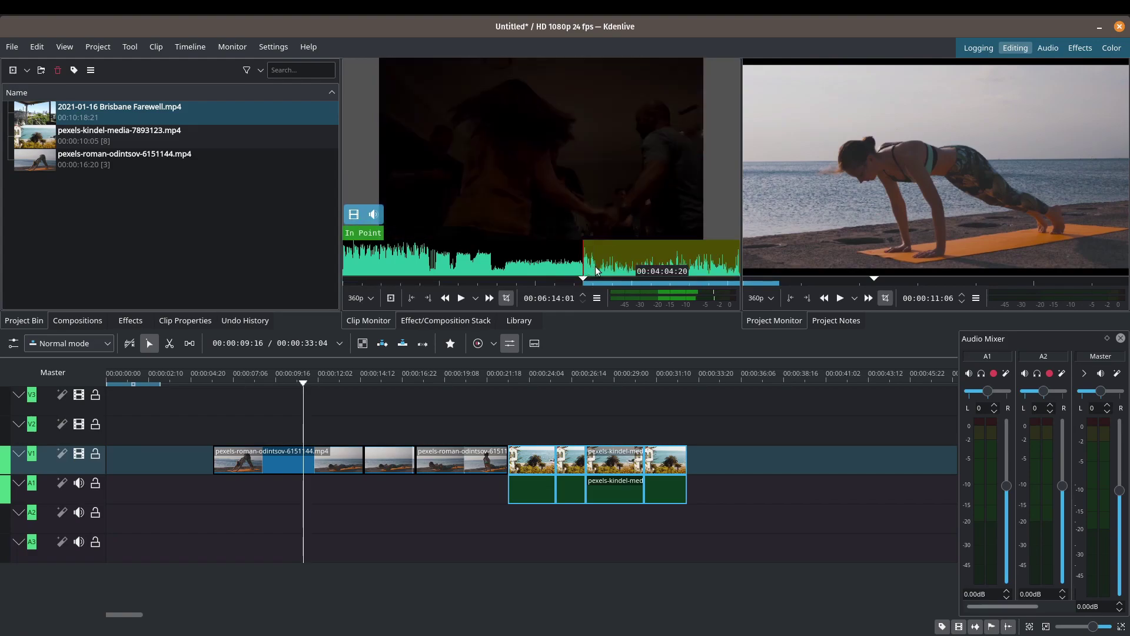
left_click(596, 267)
key("o")
left_click_drag(595, 267, 692, 471)
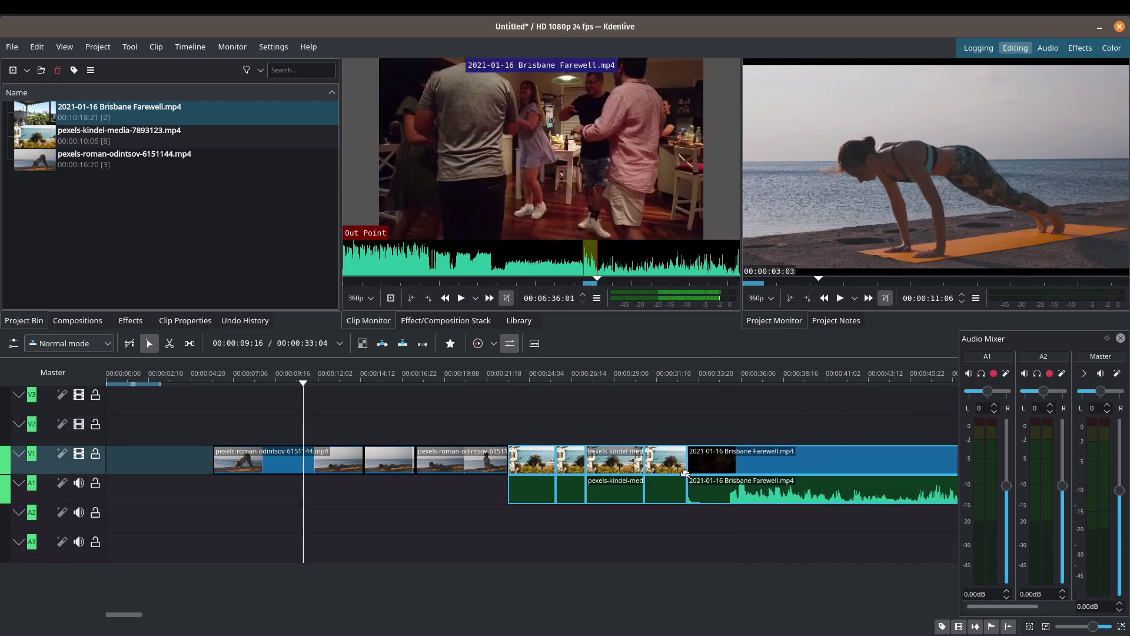
- Check the Brisbane Farewell clip on the timeline at about 00:00:42:07 and delete it from V1 and A1
scroll(521, 422, "down", 5)
left_click(637, 396)
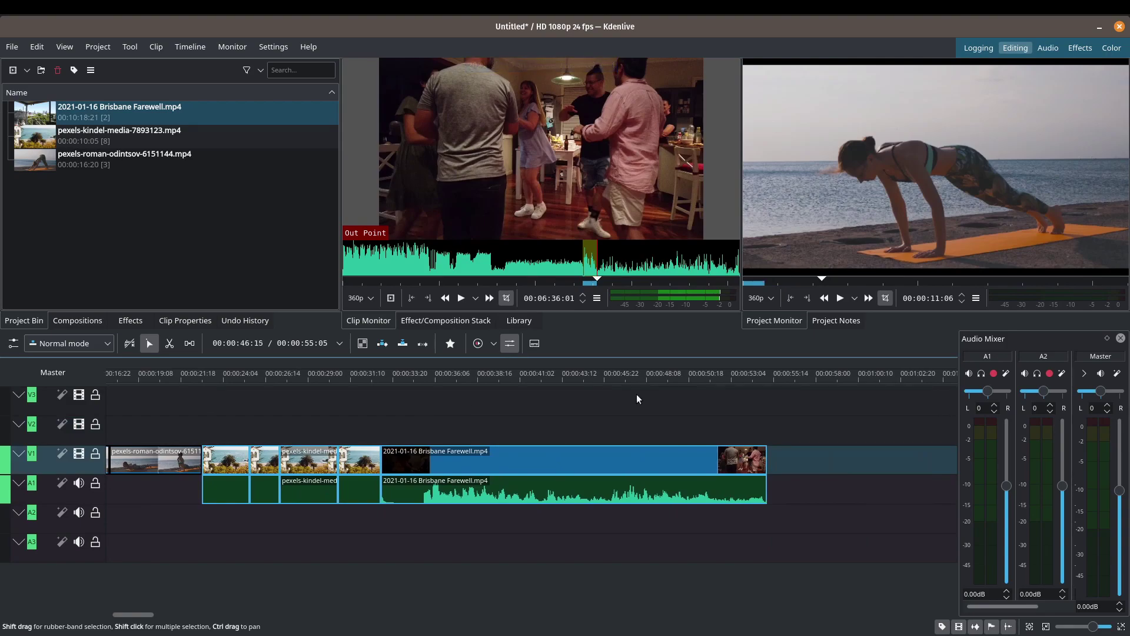
left_click(541, 418)
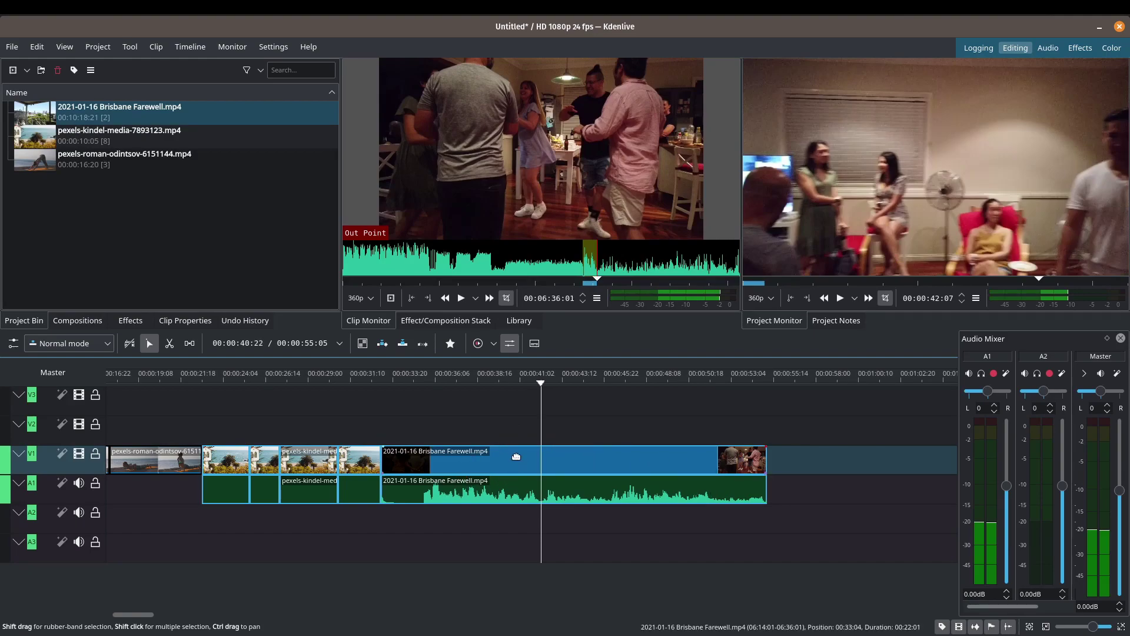
left_click(535, 461)
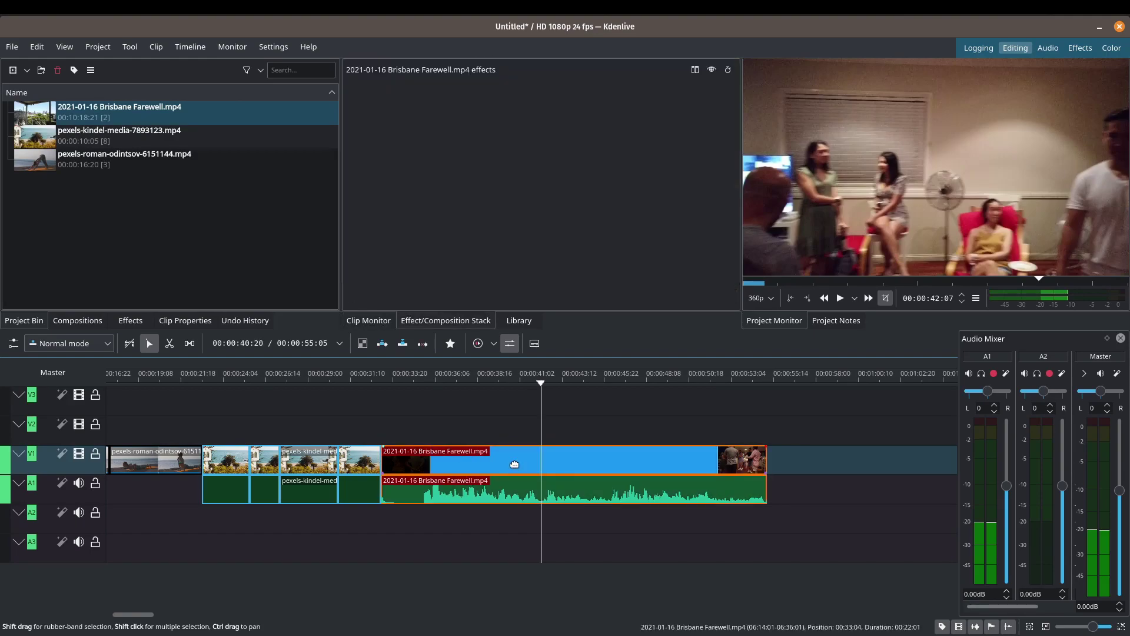
key("Delete")
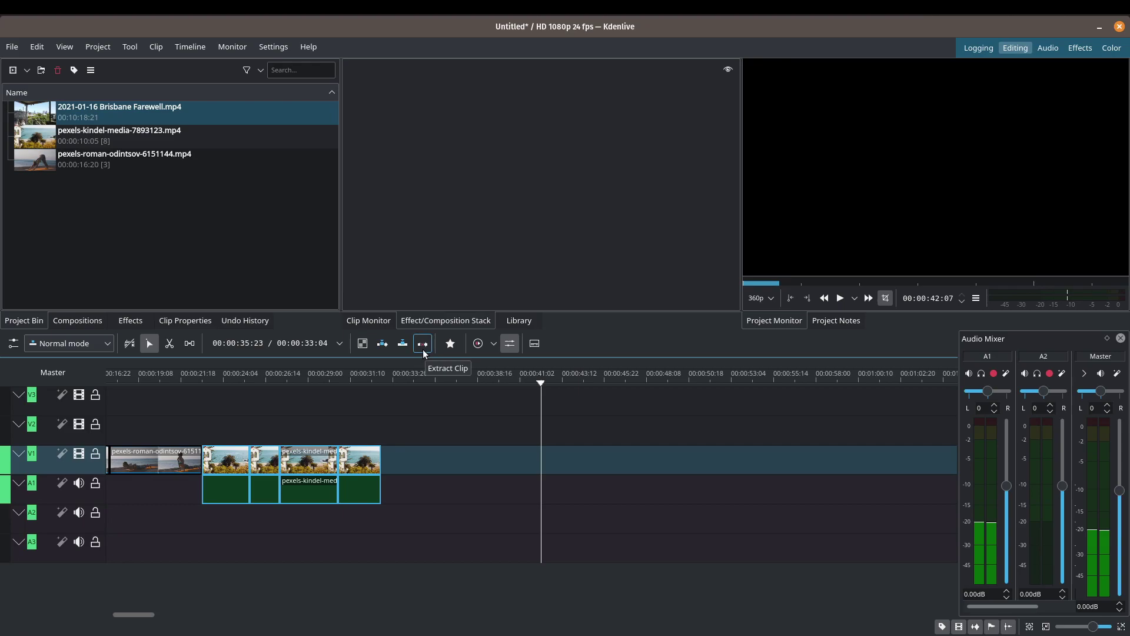
- Append another pexels-kindel-media-7893123.mp4 after the last clip on V1 and cut it at the playhead at 00:00:36:22
left_click(300, 398)
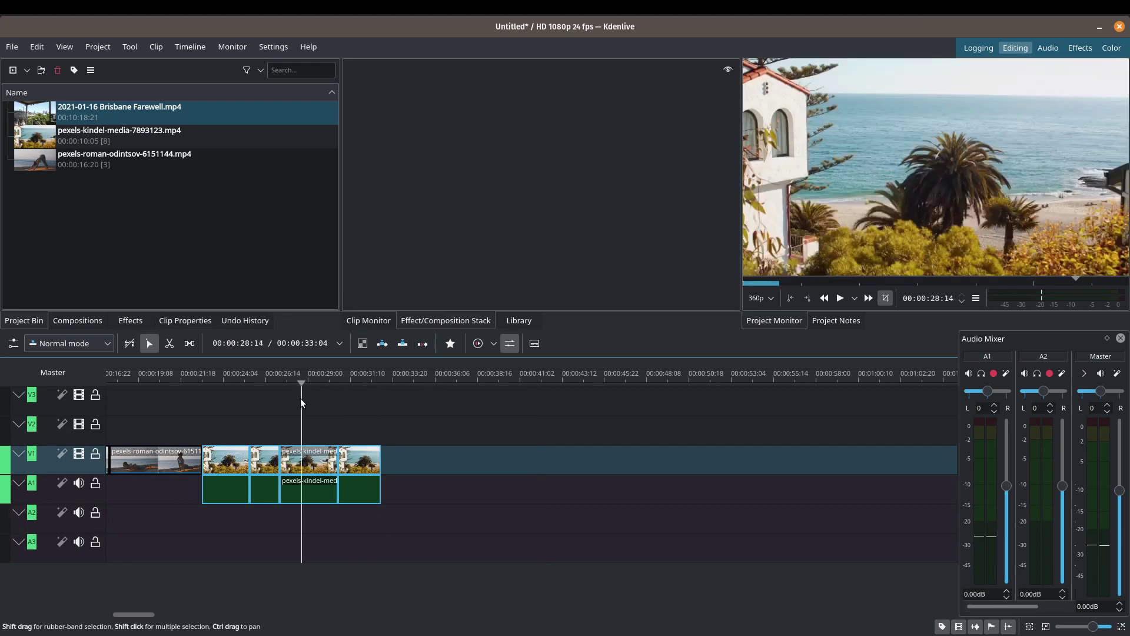
scroll(426, 405, "left", 2)
scroll(426, 405, "left", 3)
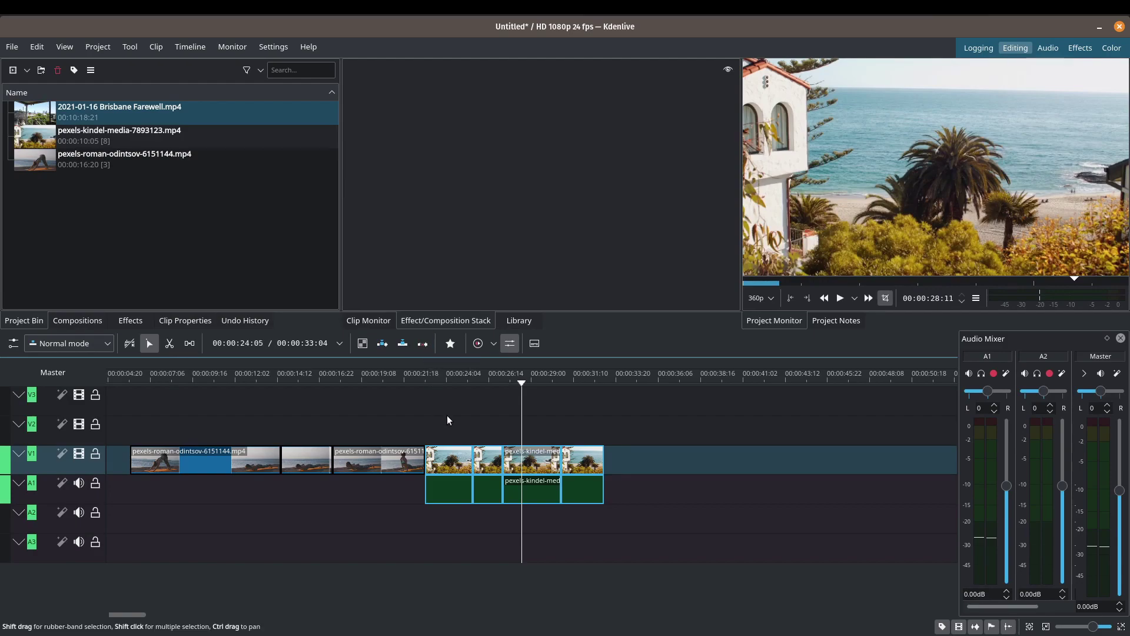
left_click_drag(141, 133, 606, 462)
left_click(661, 422)
left_click(669, 419)
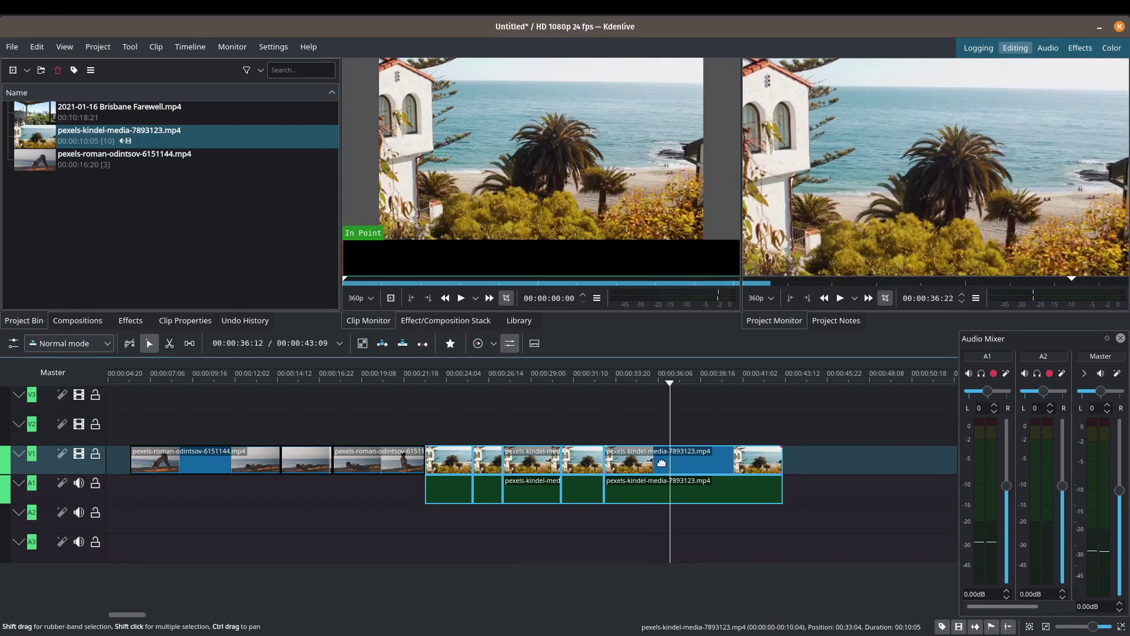
key("shift+r")
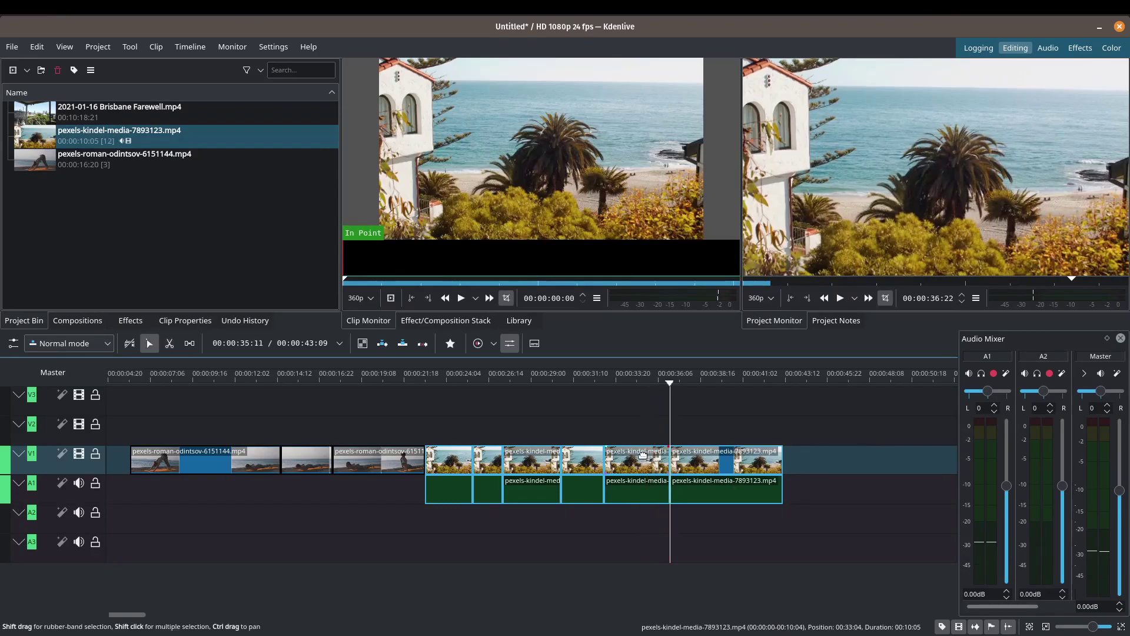
- Delete the first piece of the newly cut clip and close the gap in front of the remaining piece
left_click(643, 454)
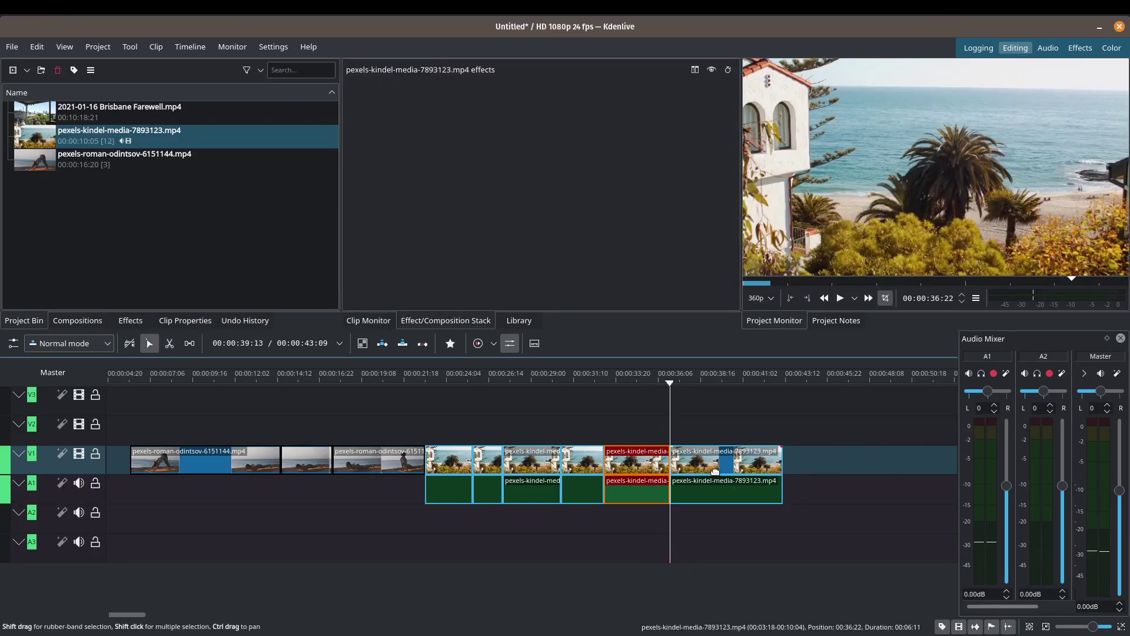
mouse_move(719, 435)
left_mouse_down()
mouse_move(736, 432)
mouse_move(726, 428)
left_mouse_up()
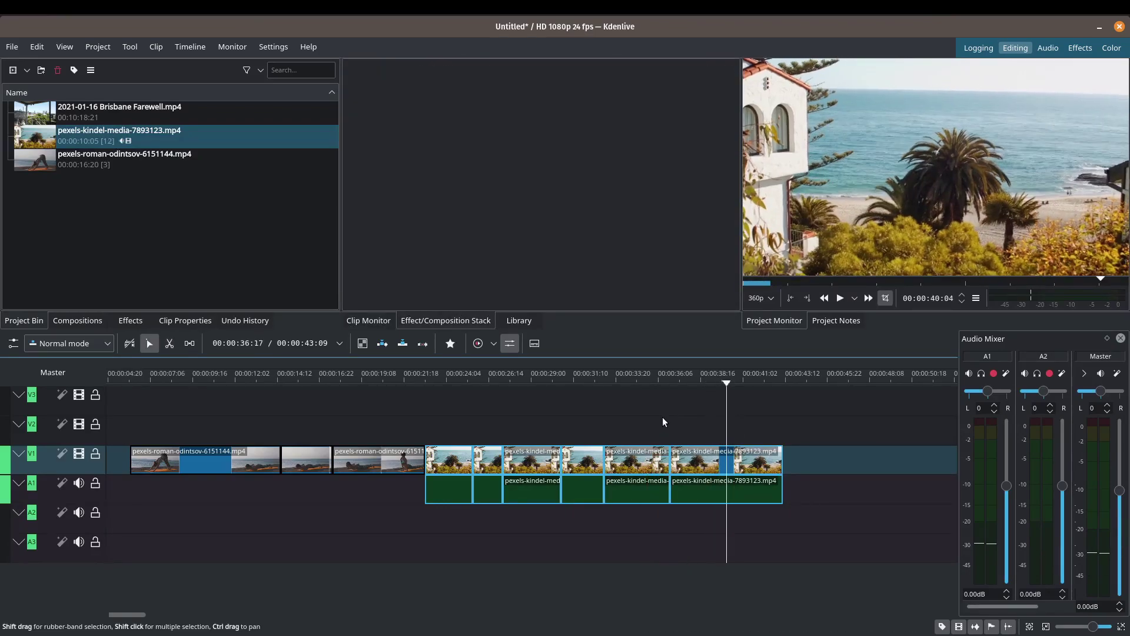
left_click(642, 459)
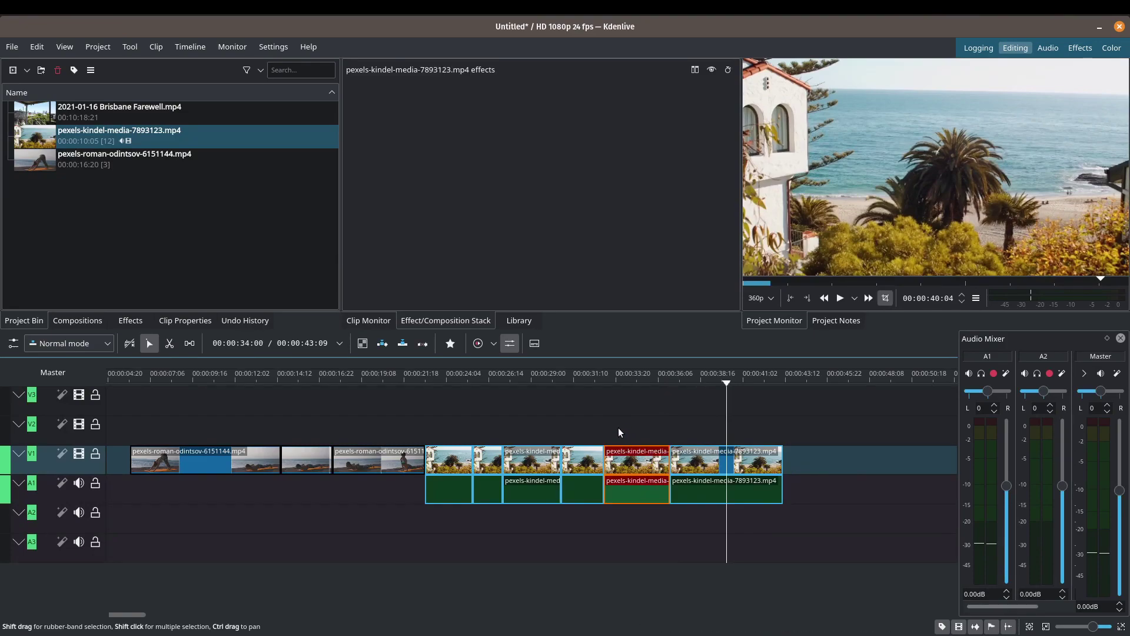
key("Delete")
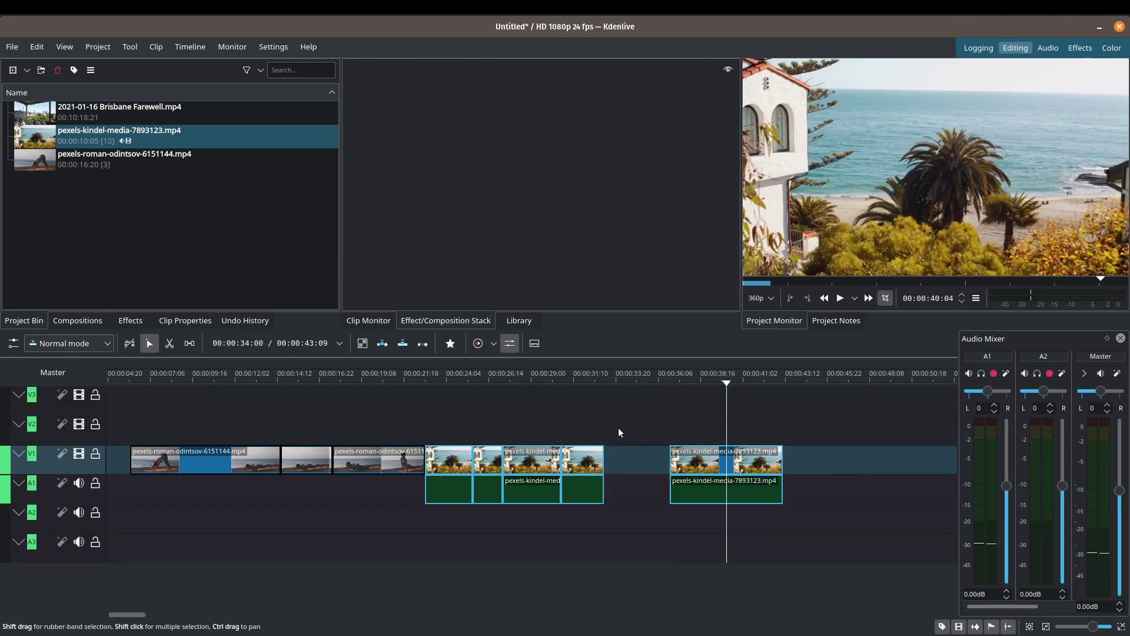
right_click(627, 458)
left_click(636, 501)
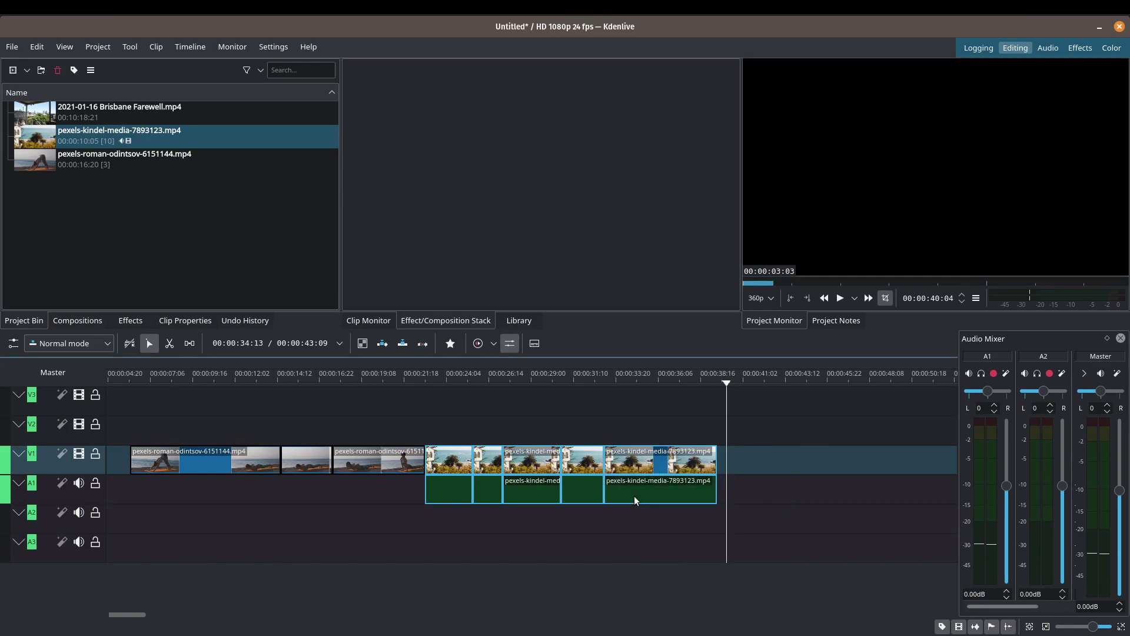
- Undo the gap closing and the deletion, and remove the same piece with Extract Clip instead
key("ctrl+z")
key("ctrl+z")
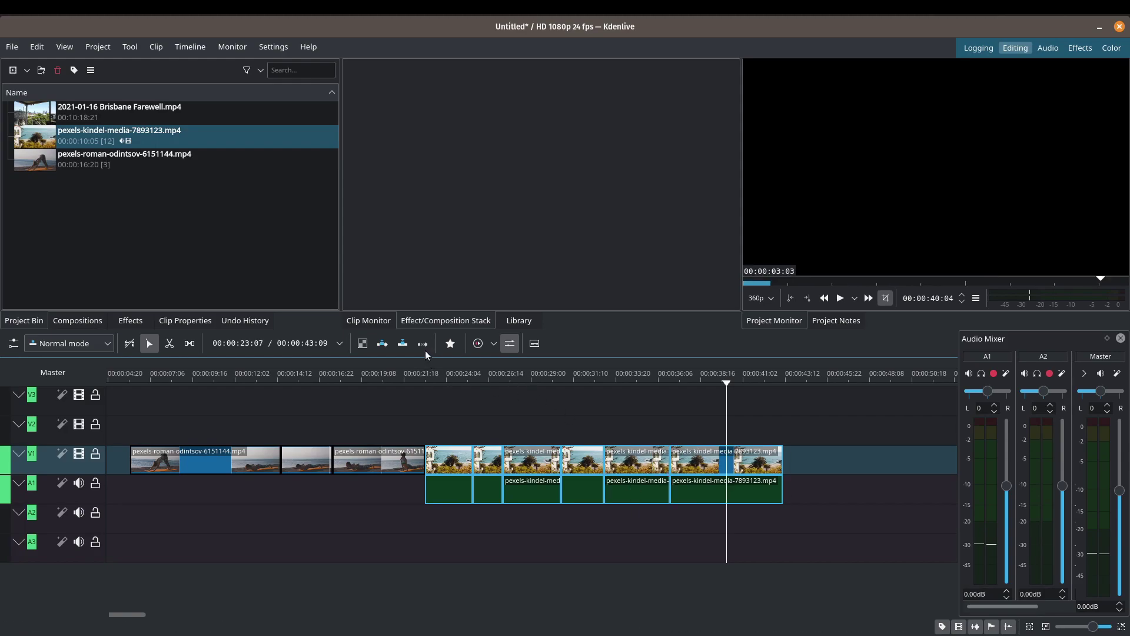
left_click(638, 459)
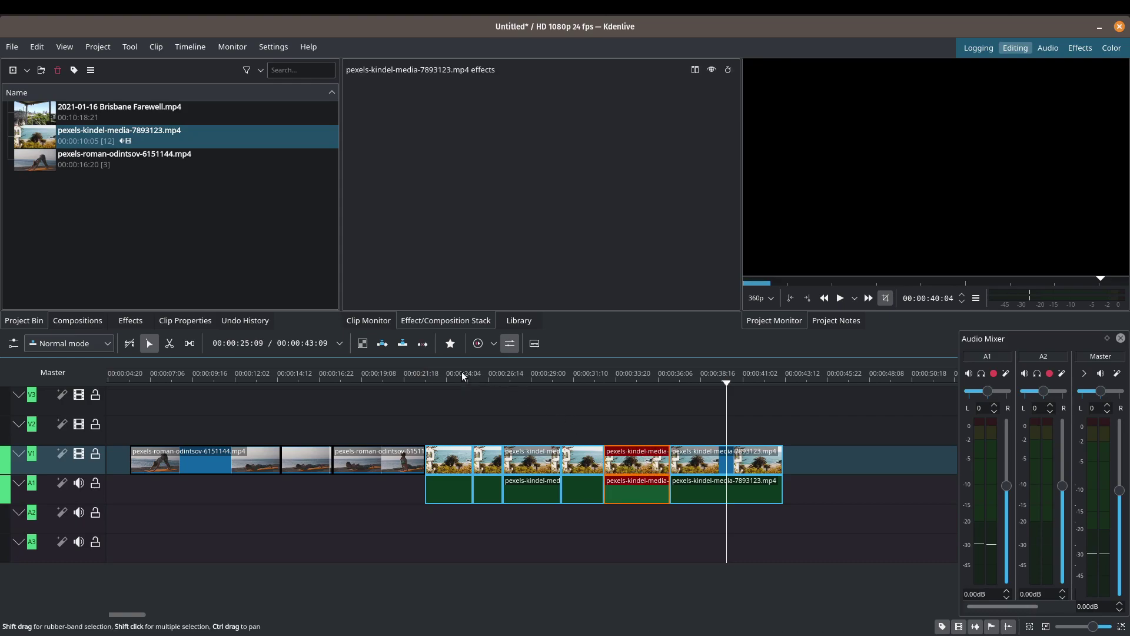
left_click(423, 344)
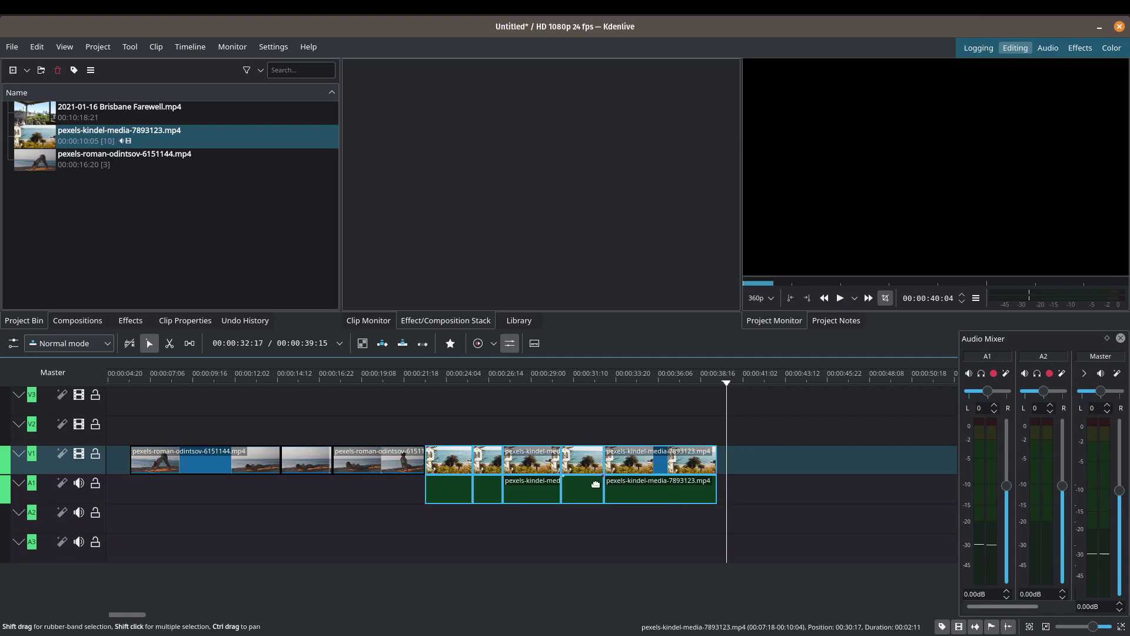
- Remove the first pexels-kindel-media-7893123.mp4 piece on V1 and A1 together with its gap using Extract Clip
left_click_drag(629, 464, 666, 467)
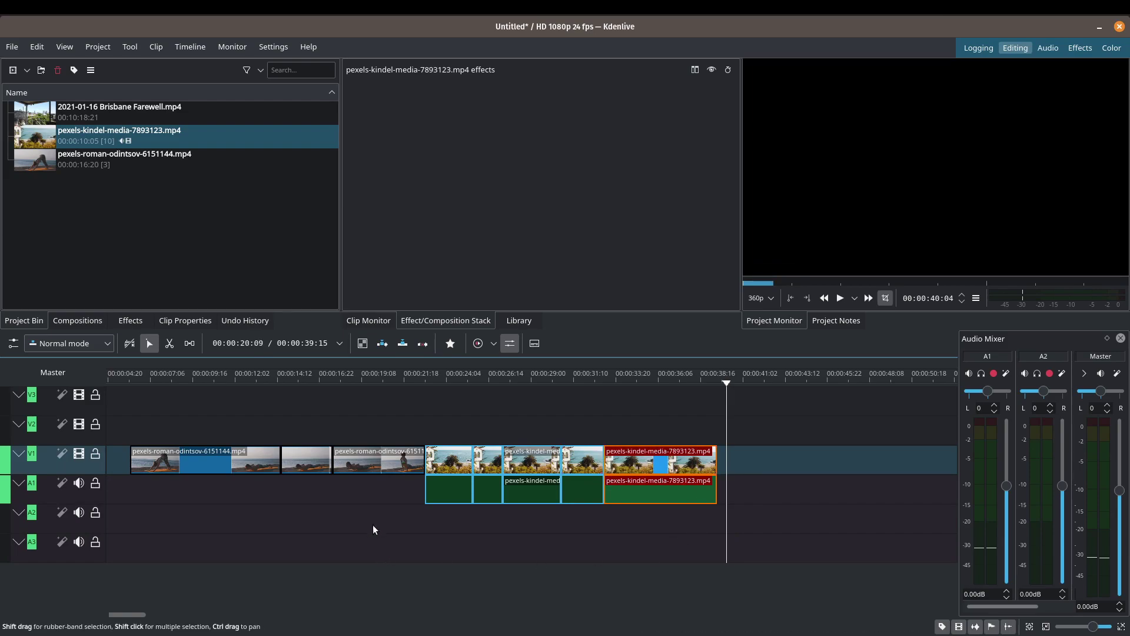
left_click(447, 462)
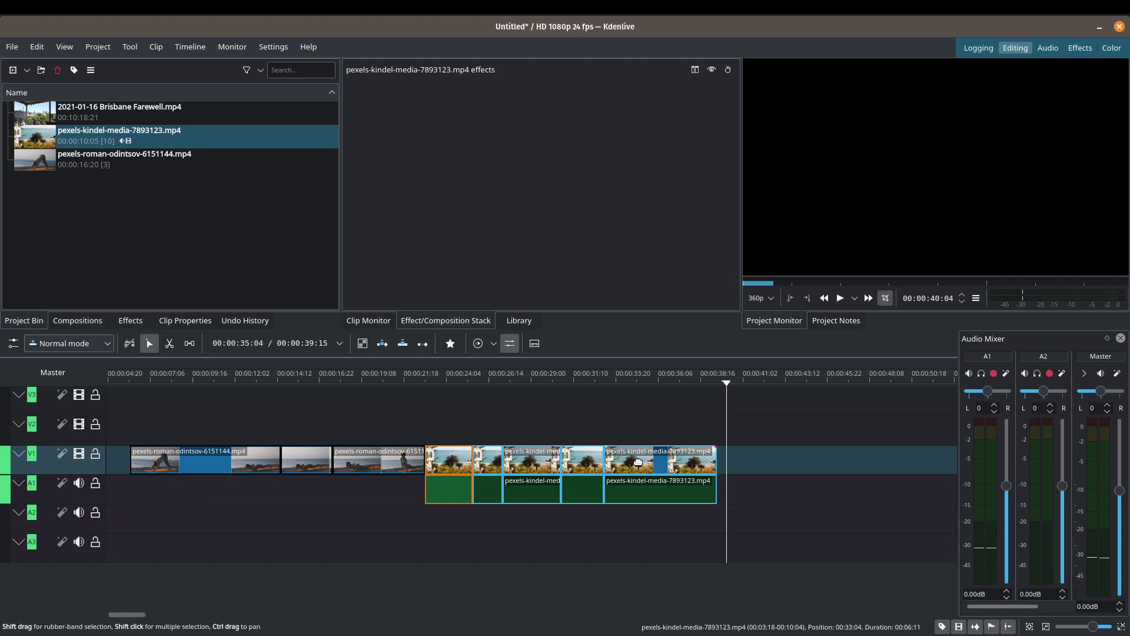
left_click(421, 347)
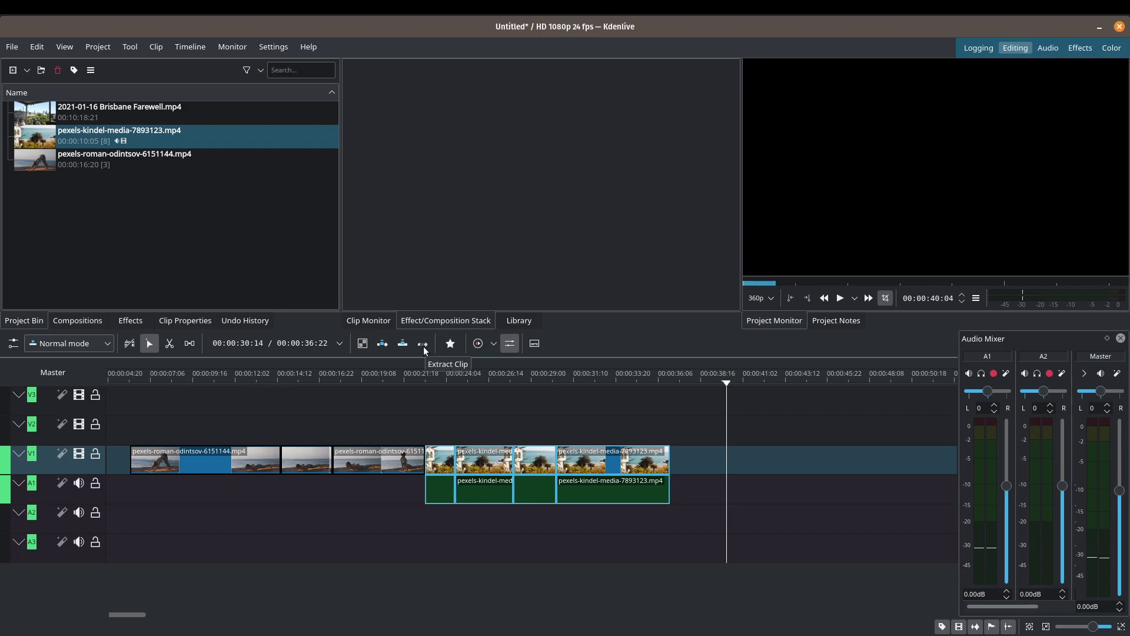
- Open the toolbar configuration and view the current actions of the Extra Toolbar
right_click(580, 346)
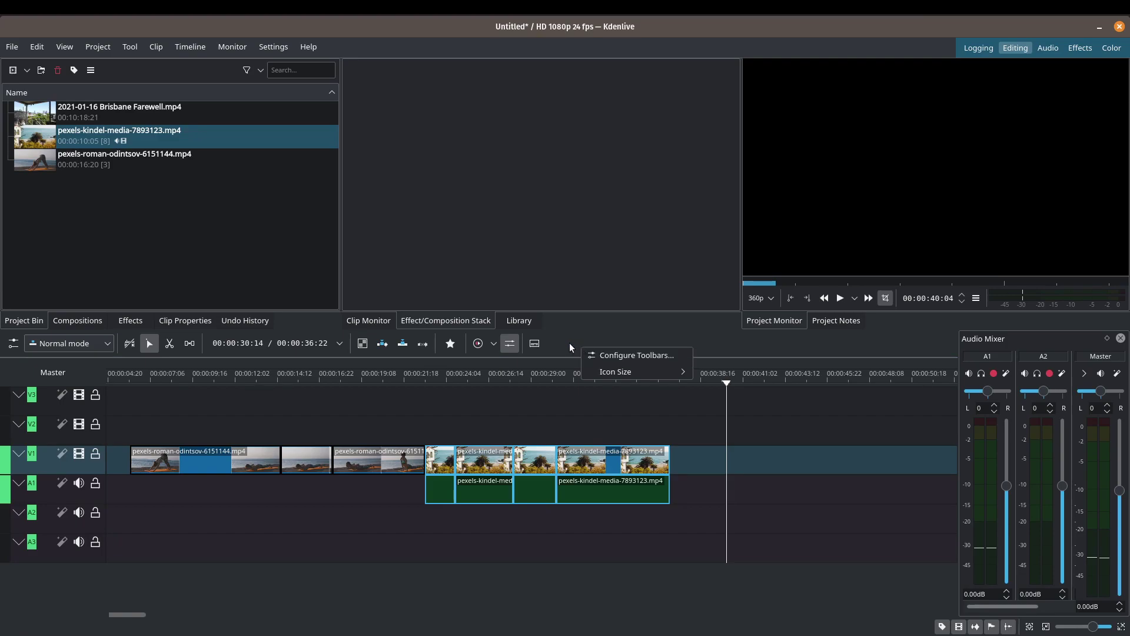
left_click(599, 355)
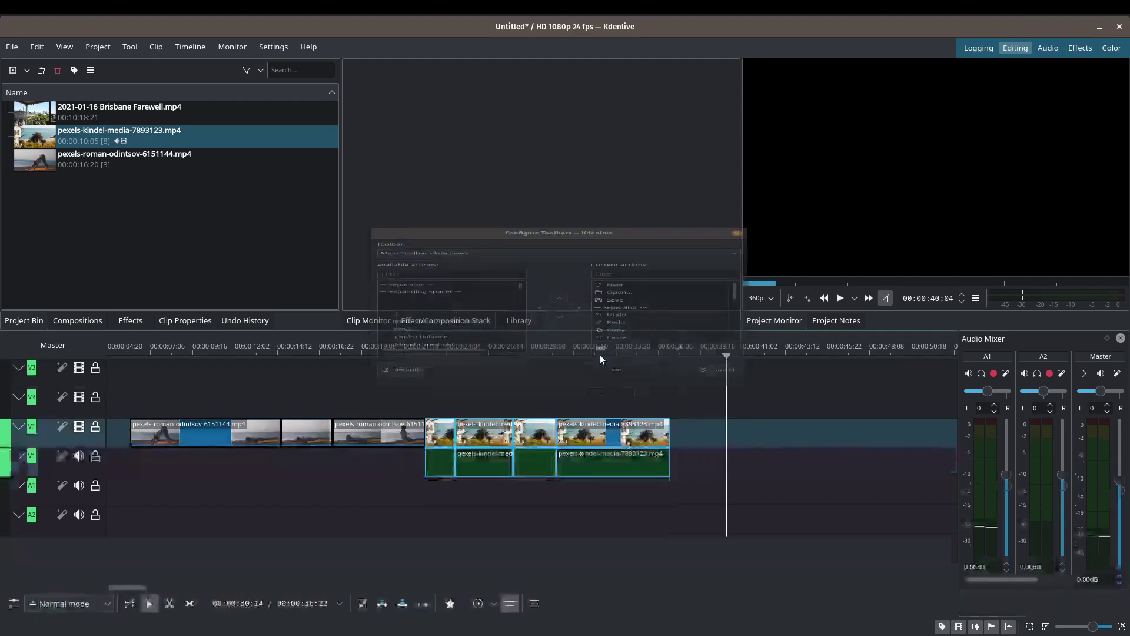
left_click_drag(590, 165, 868, 109)
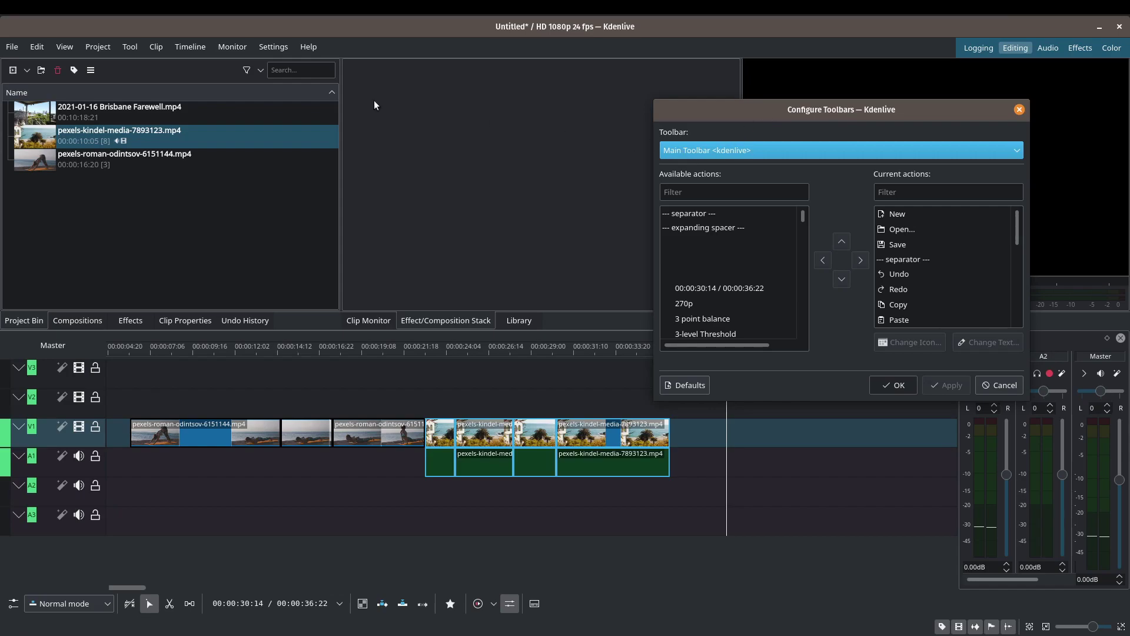
left_click(807, 149)
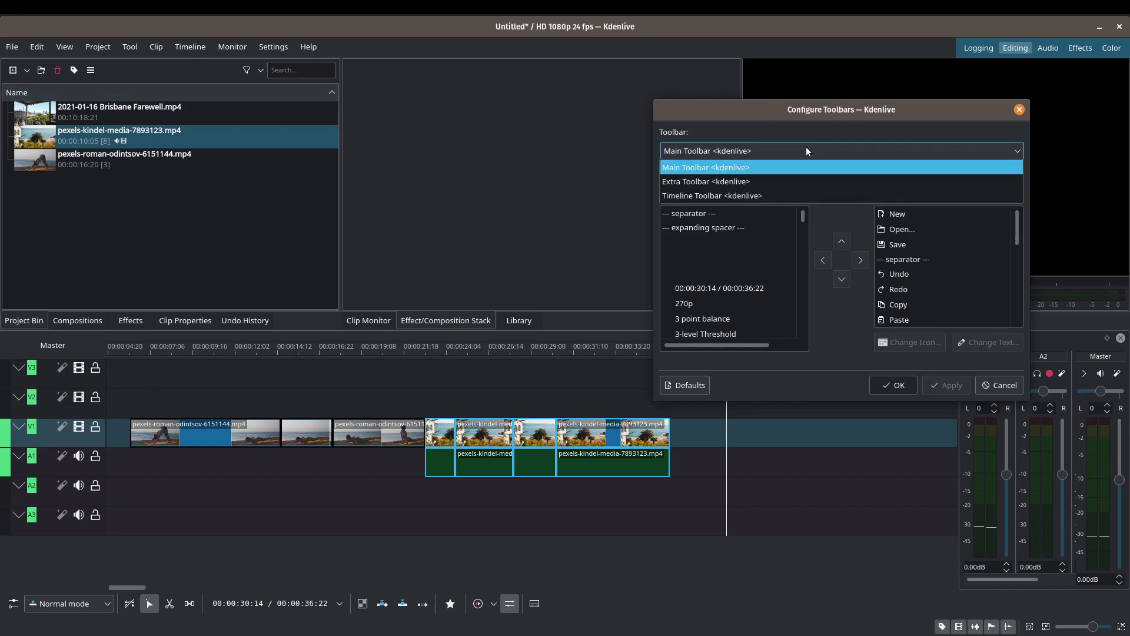
left_click(803, 182)
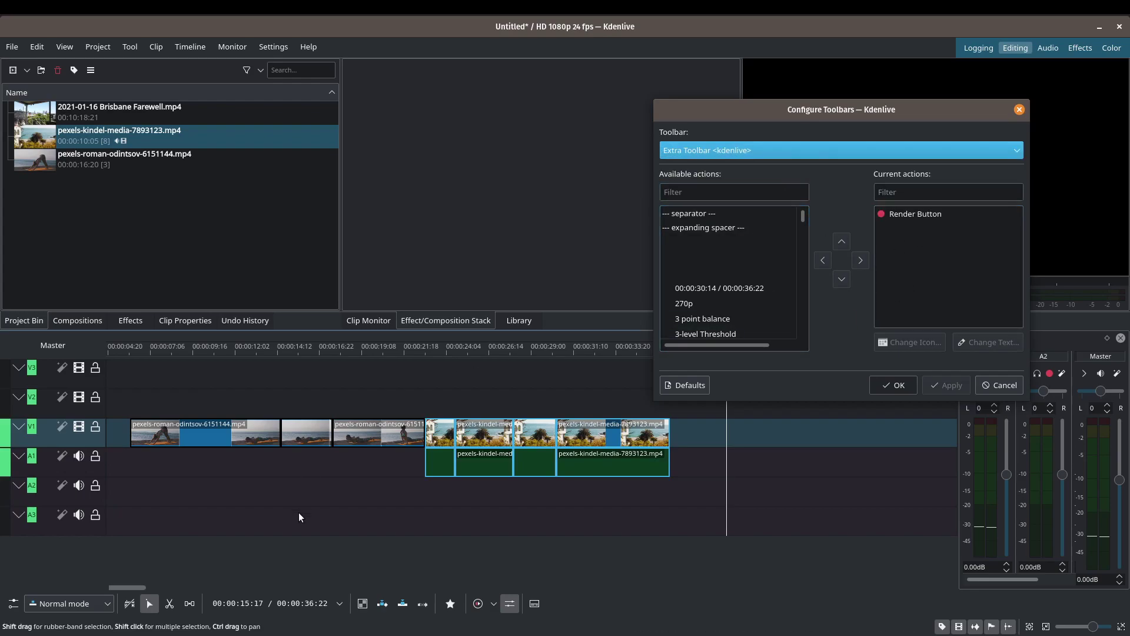
left_click_drag(792, 105, 757, 127)
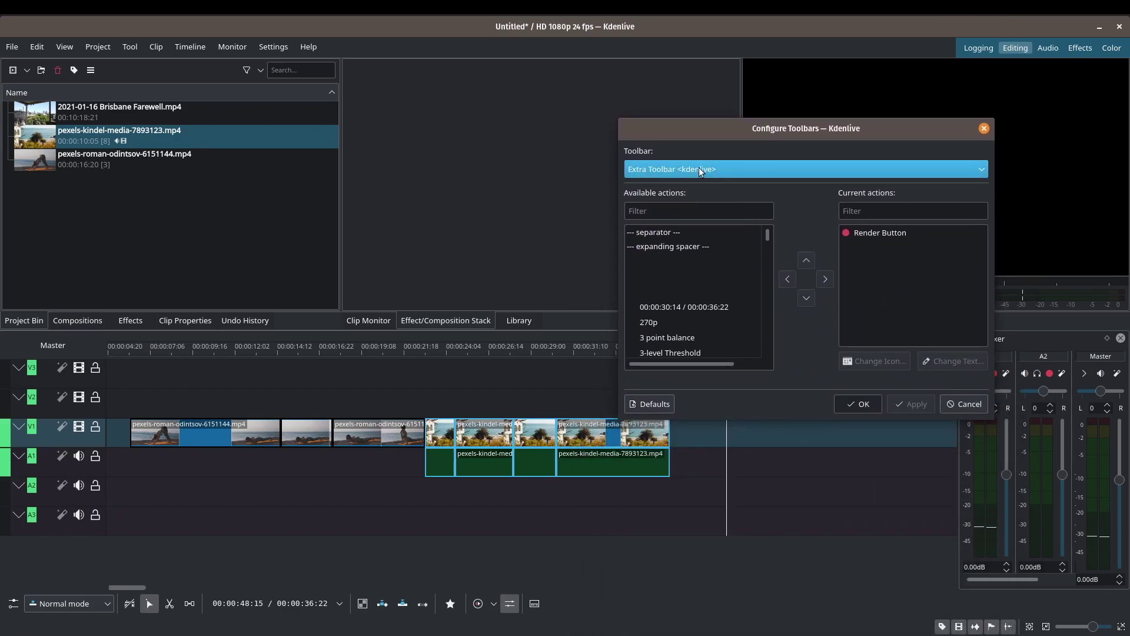
- Examine the current actions of the Timeline Toolbar from Track menu down to Edit Subtitle tool
left_click(778, 167)
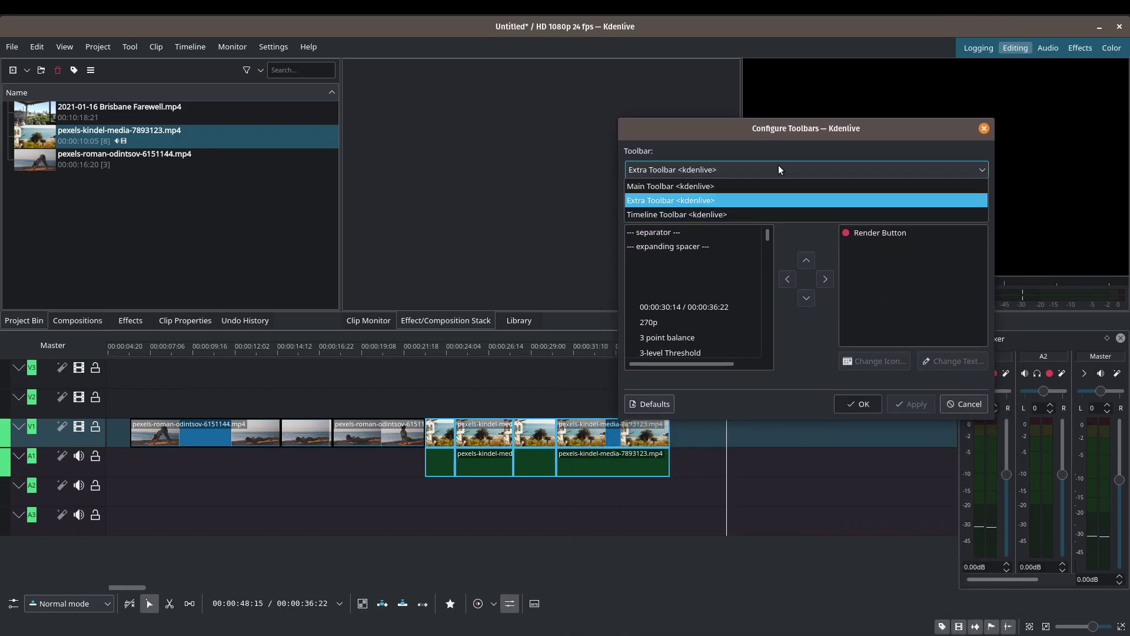
left_click(666, 215)
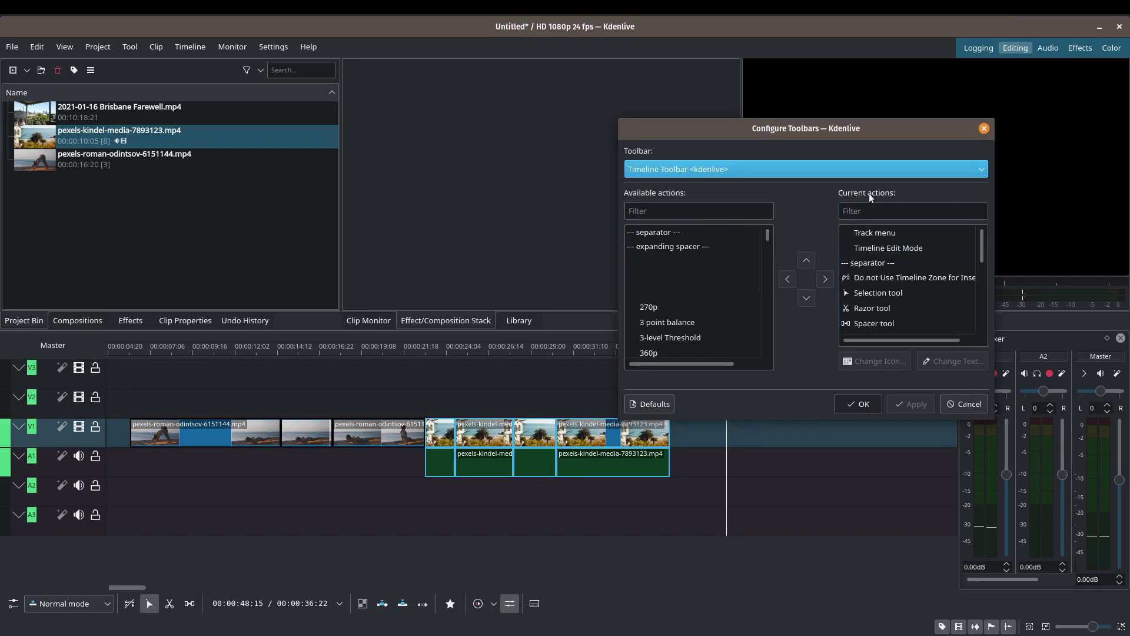
left_click_drag(814, 134, 857, 105)
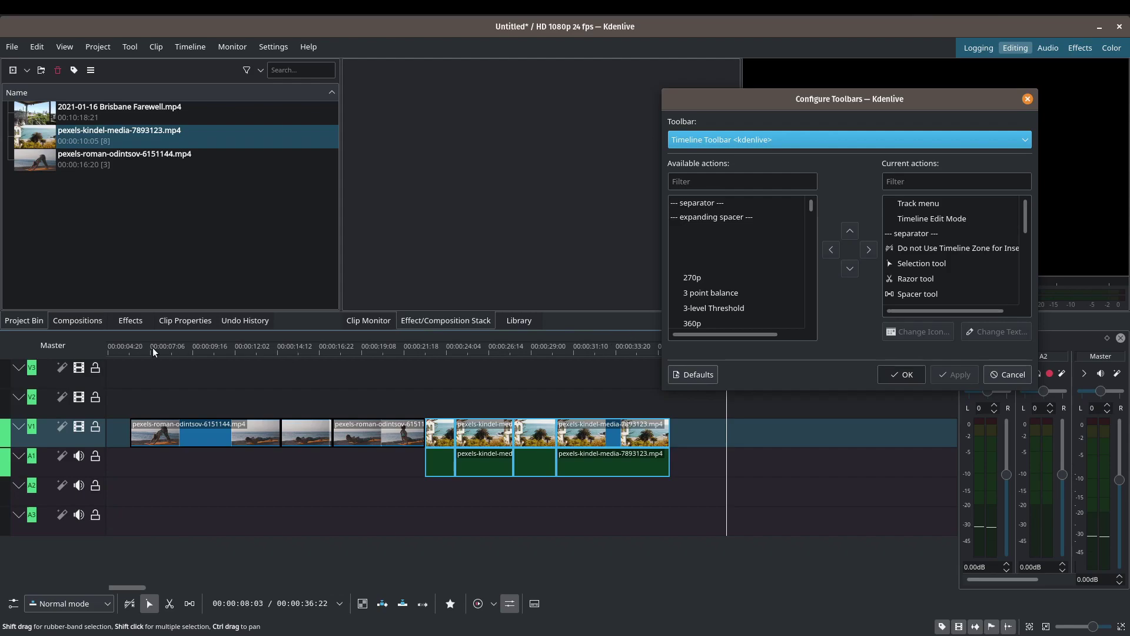
left_click(335, 344)
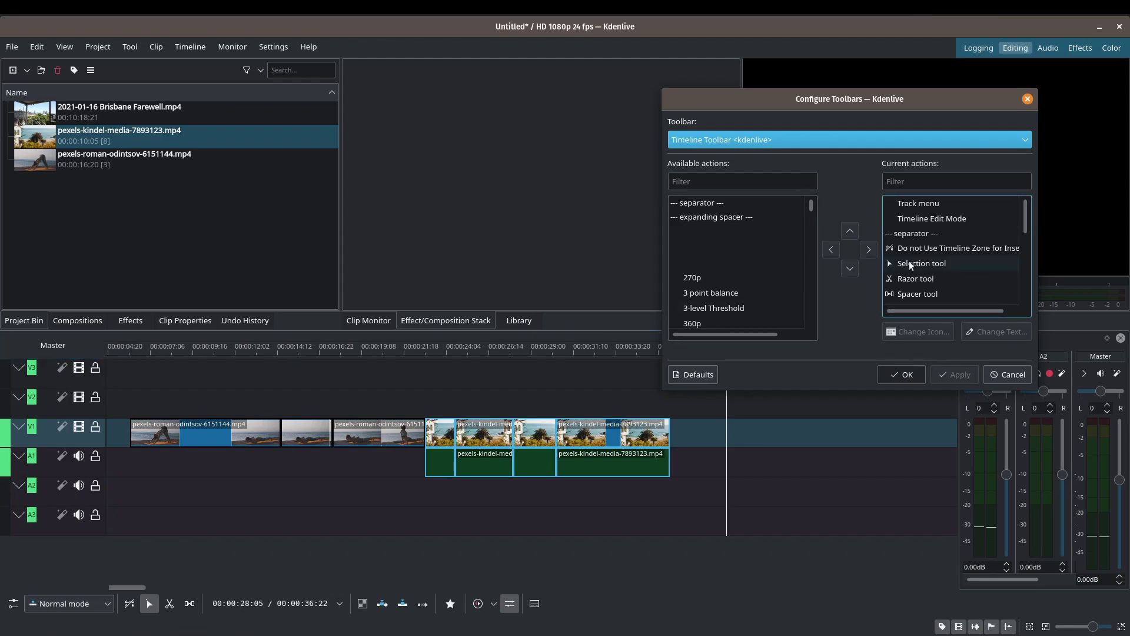
scroll(1025, 234, "down", 1)
left_click_drag(1026, 234, 1026, 265)
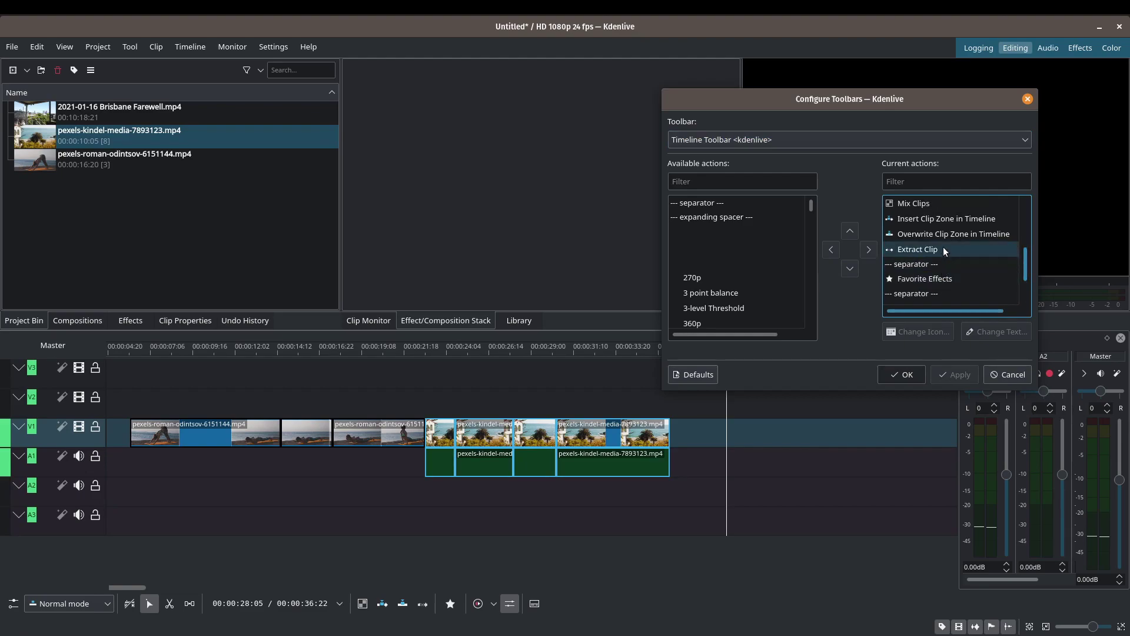
left_click(952, 262)
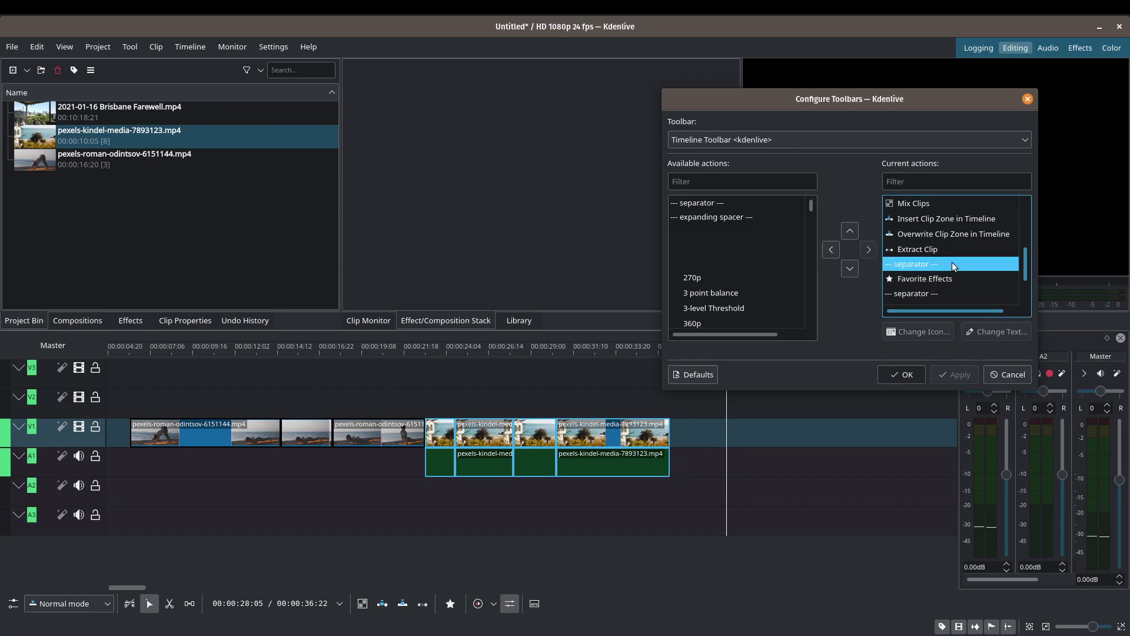
left_click(949, 291)
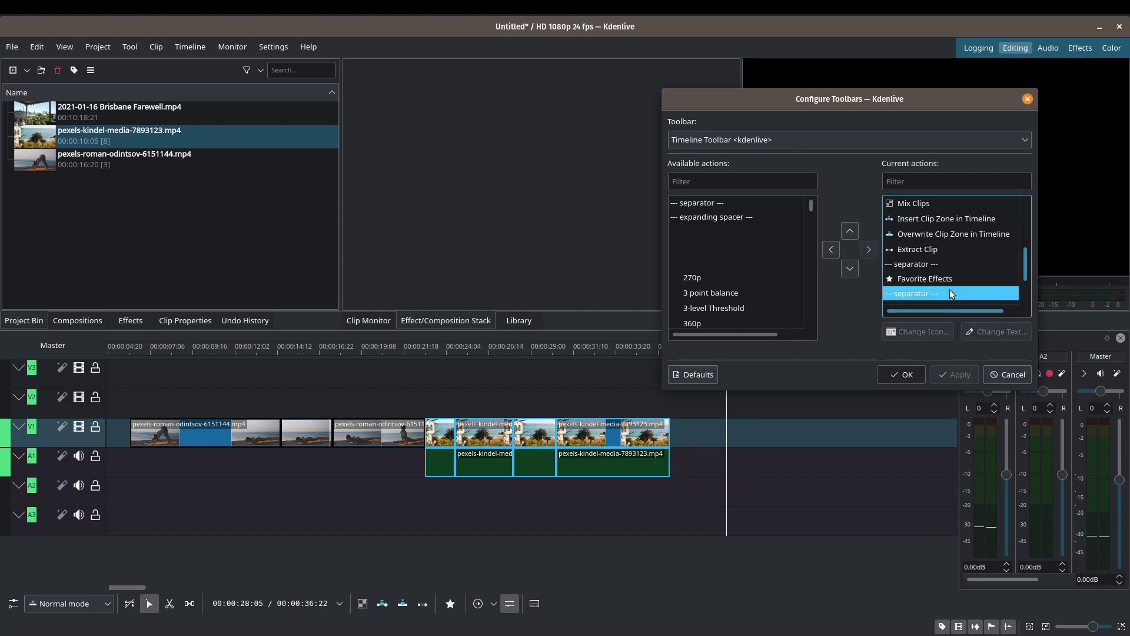
scroll(970, 267, "down", 2)
left_click(959, 293)
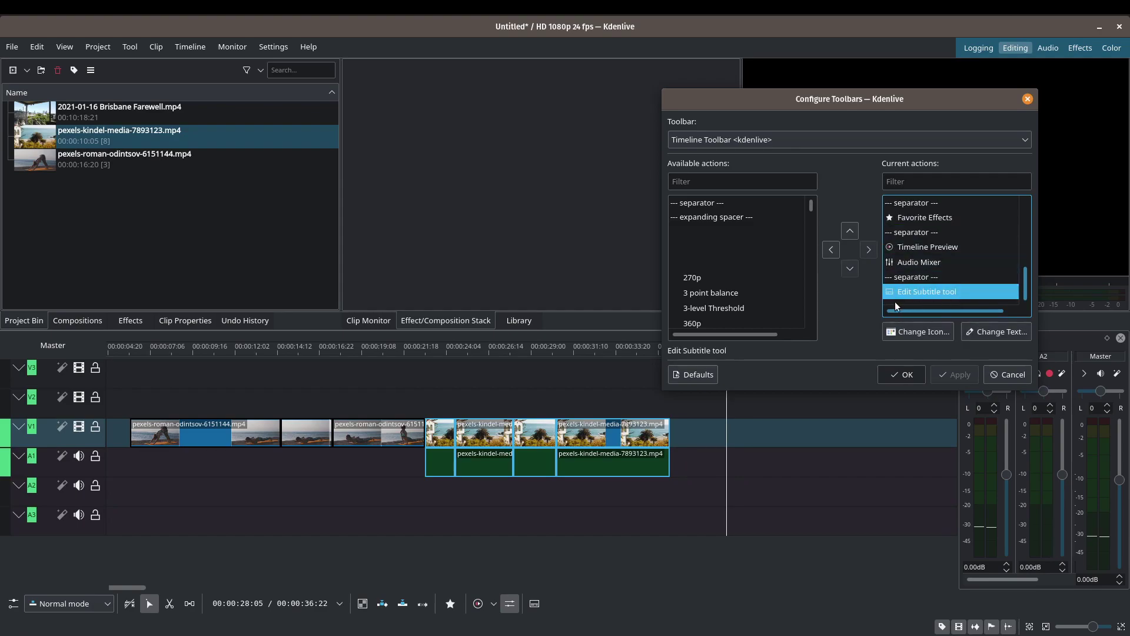
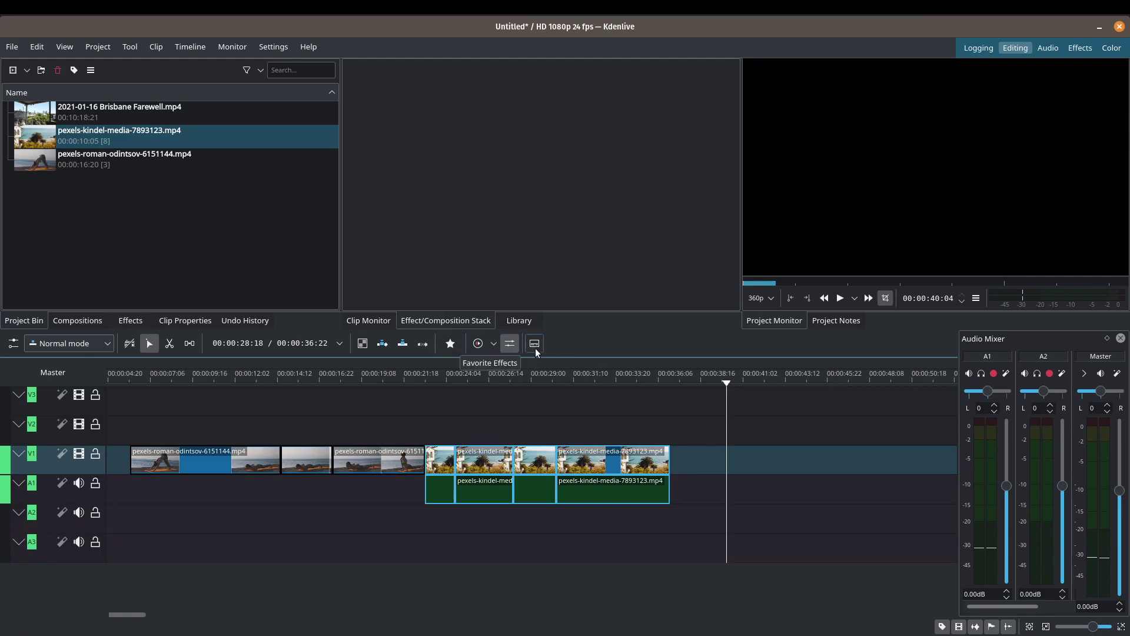
- Reopen the toolbar configuration for the Timeline Toolbar and look through its current actions to the end
right_click(569, 345)
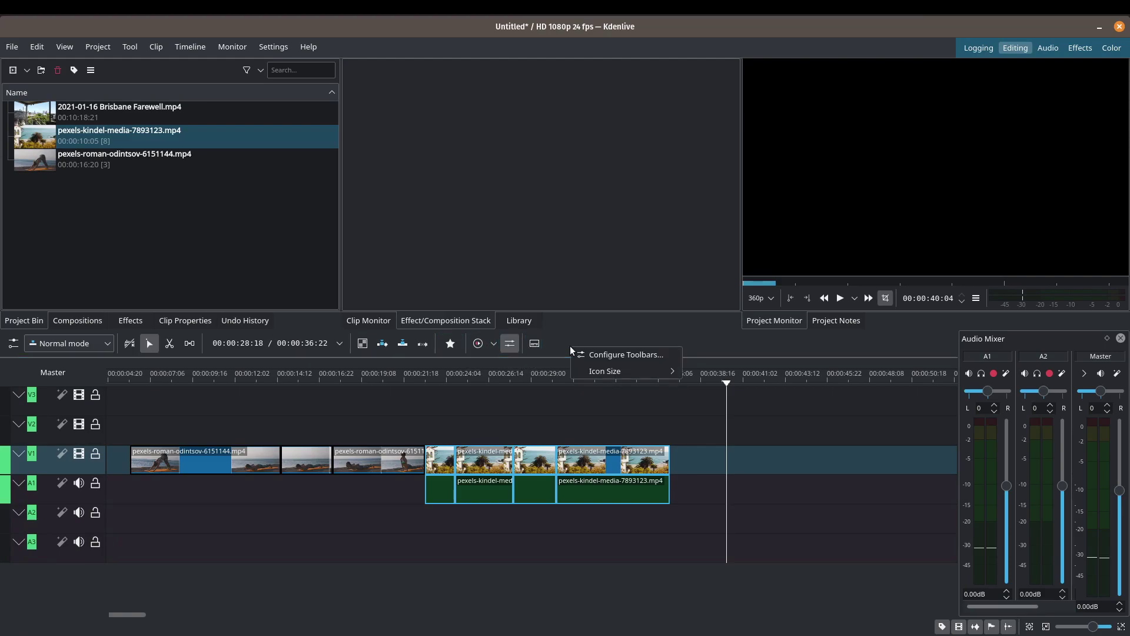
left_click(606, 354)
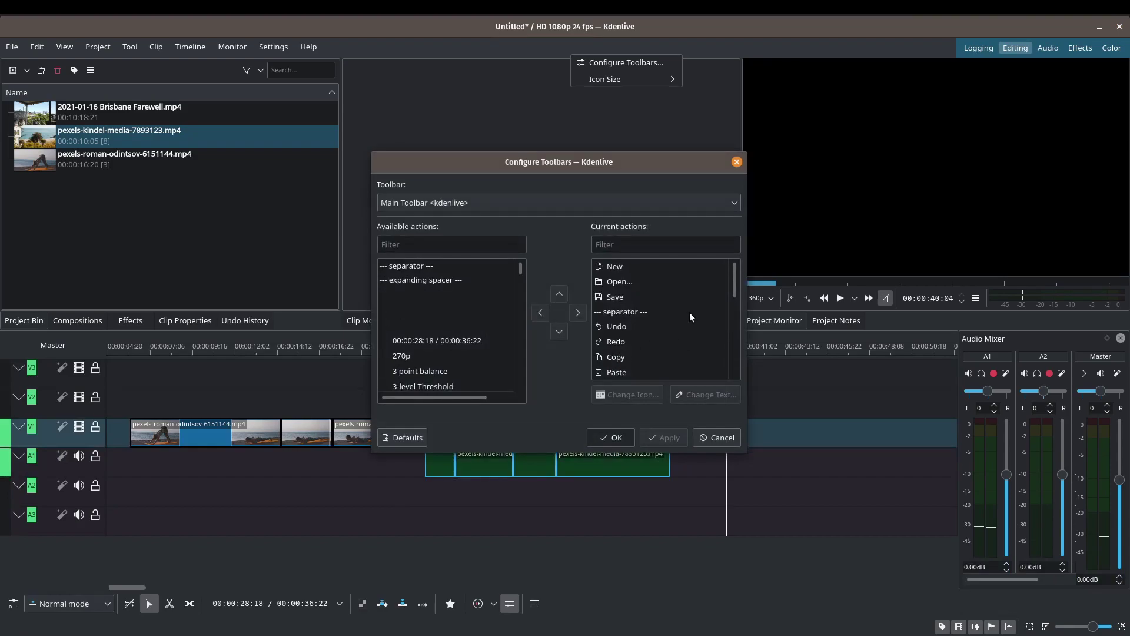
left_click(616, 200)
left_click(599, 242)
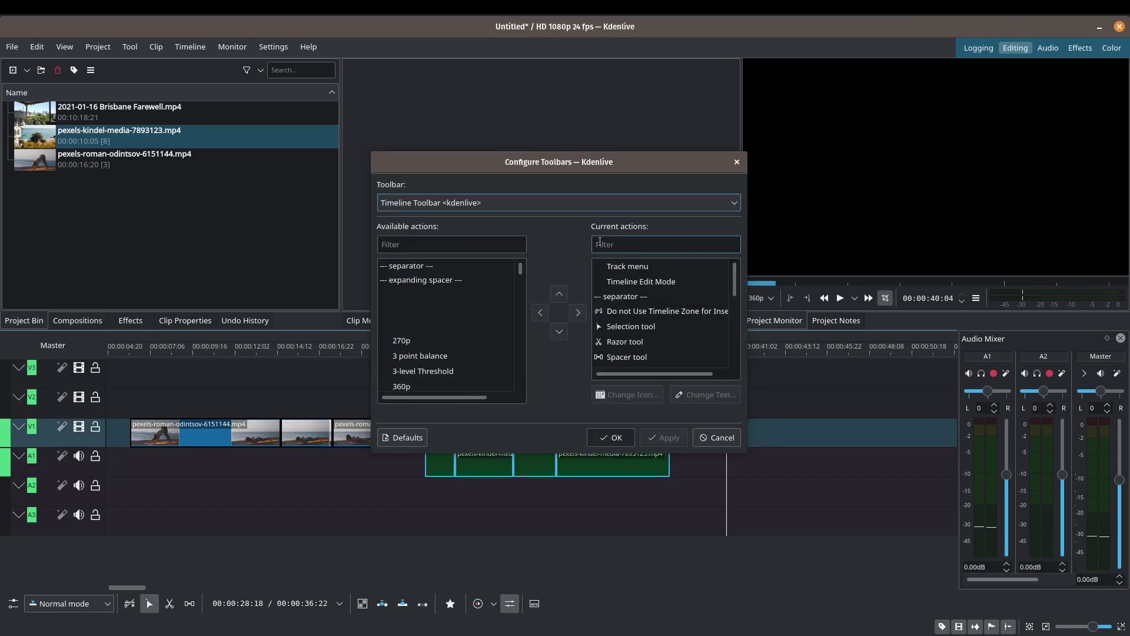
left_click_drag(604, 162, 928, 84)
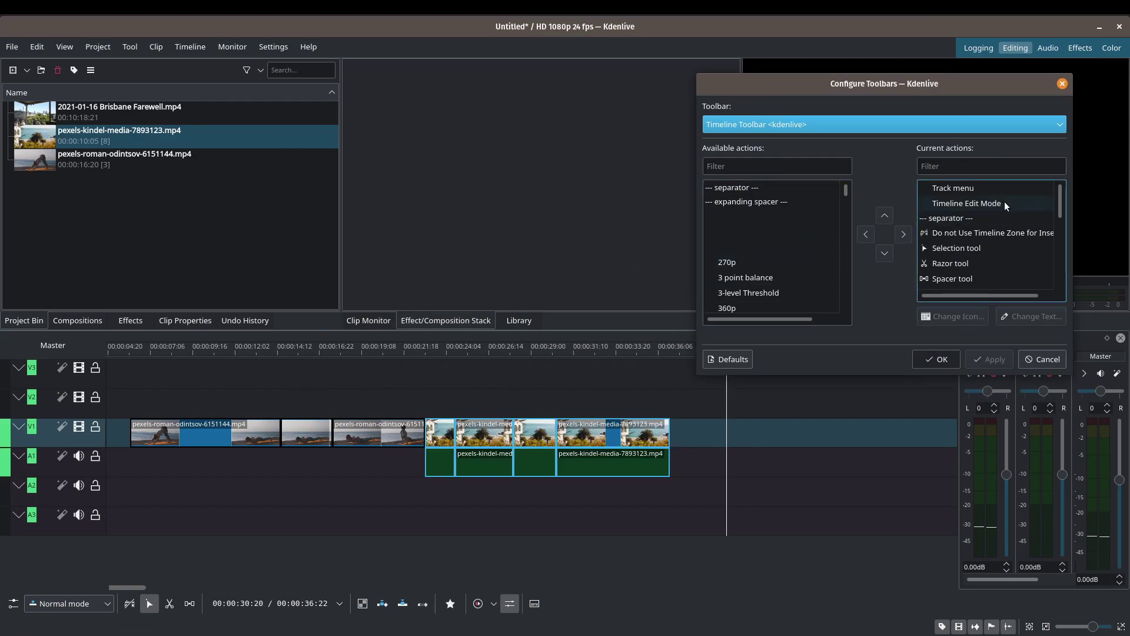
left_click_drag(1060, 203, 1060, 238)
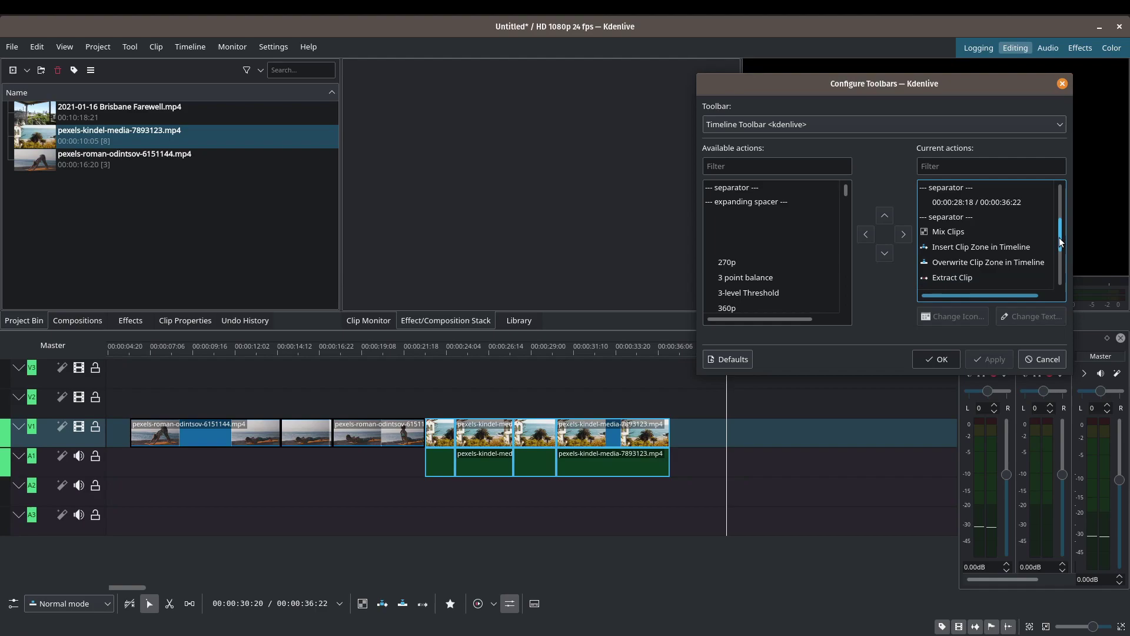
scroll(1061, 242, "down", 3)
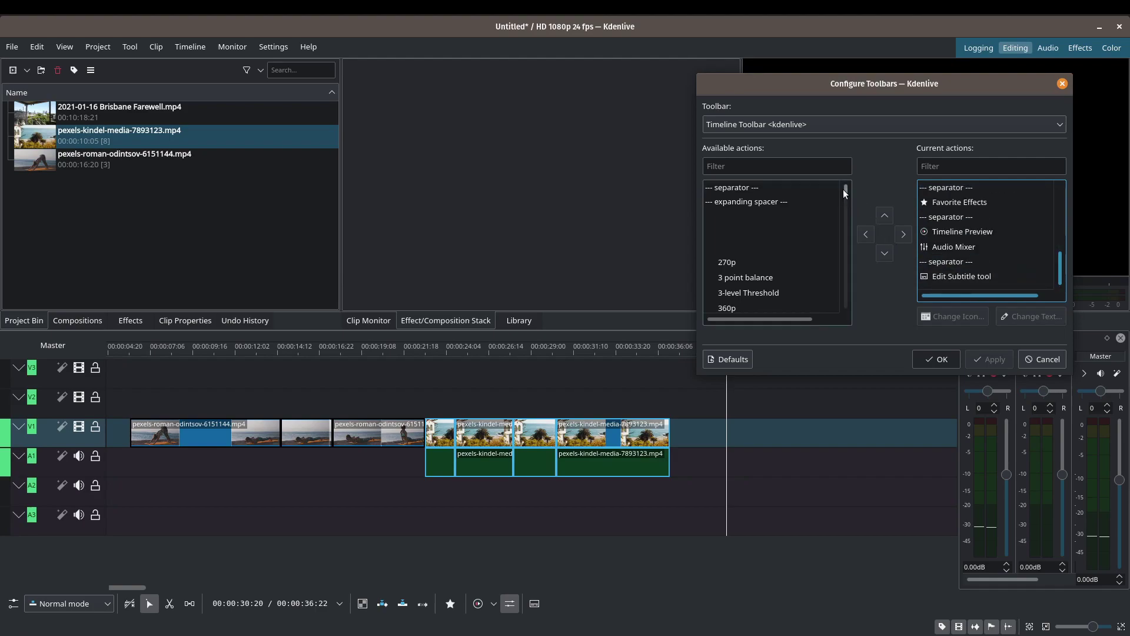
- Filter the available actions by "extract", add Extract Timeline Zone to the Timeline Toolbar, and apply the change
left_click(800, 168)
type("ex")
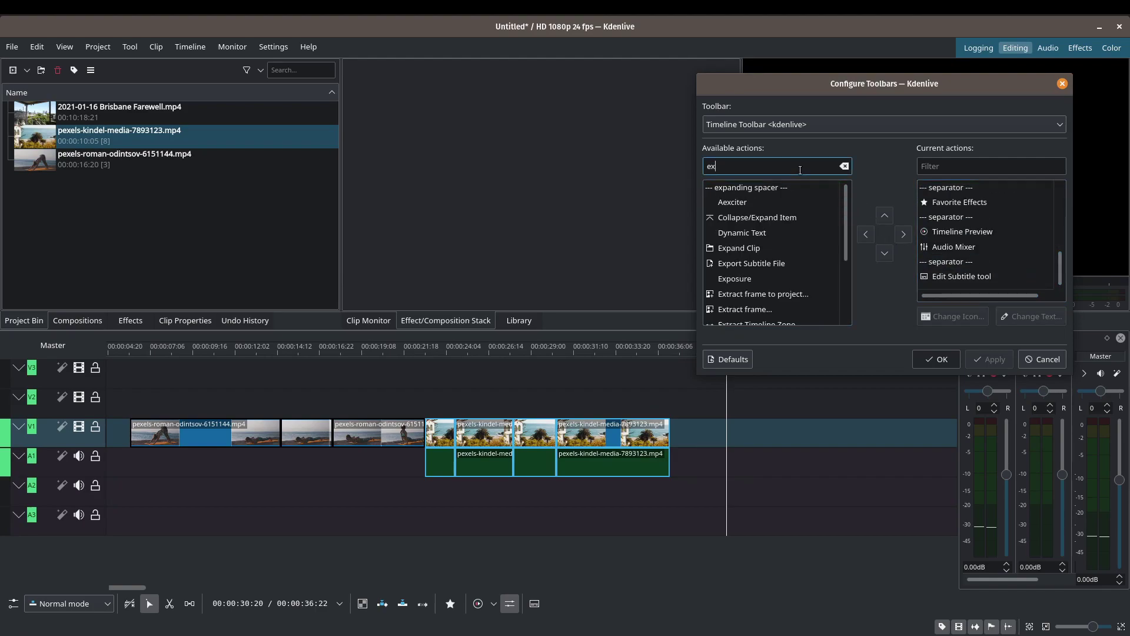
type("tract")
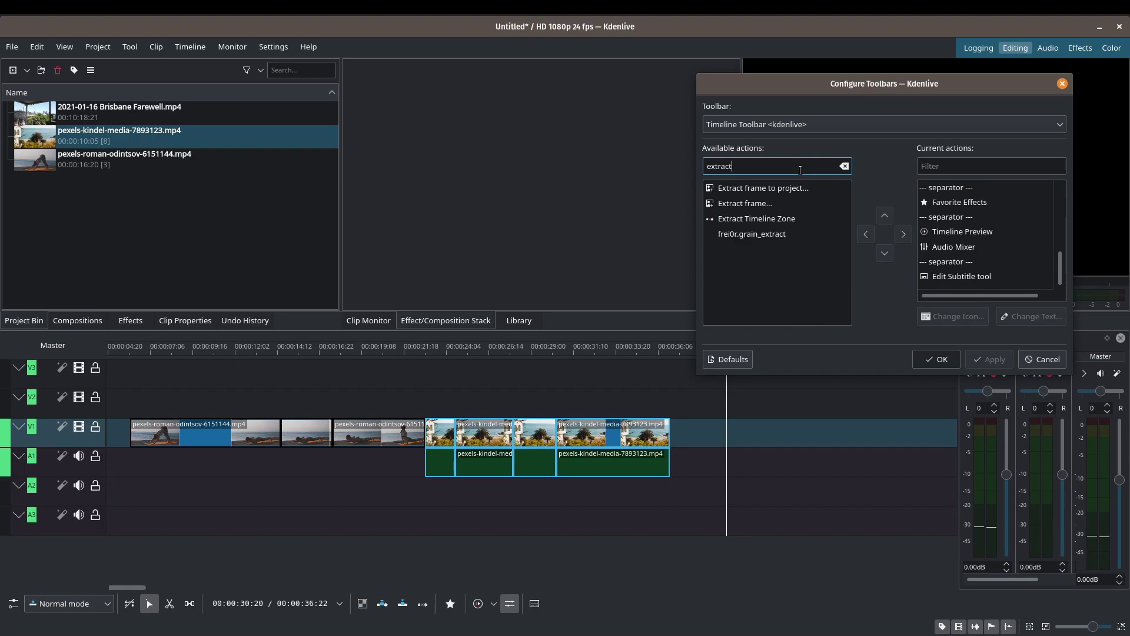
left_click(753, 220)
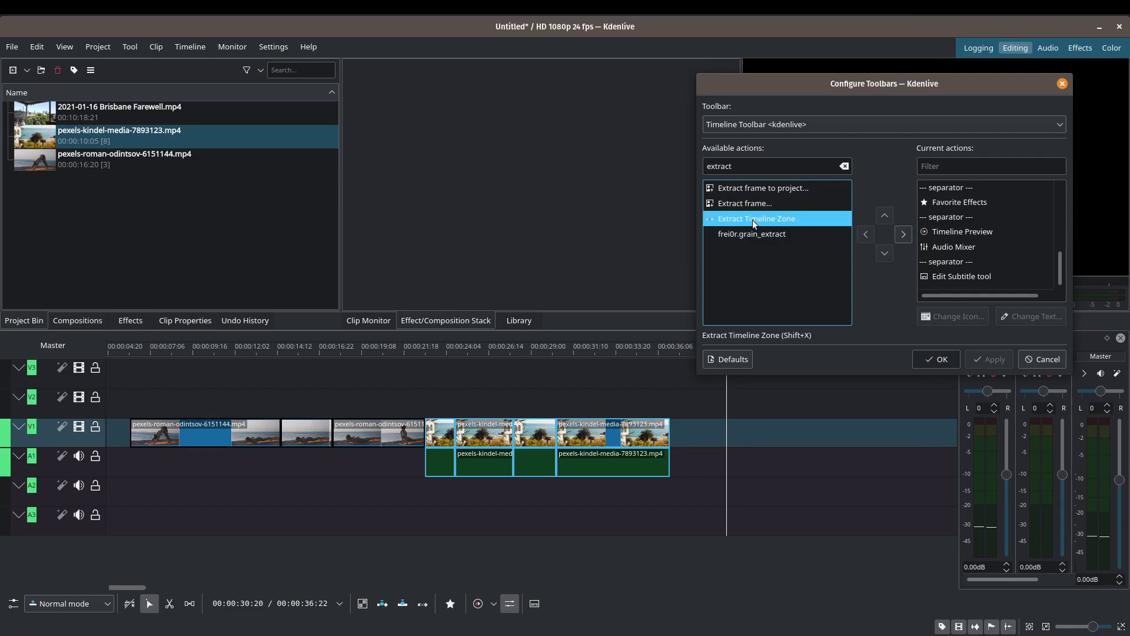
left_click(904, 234)
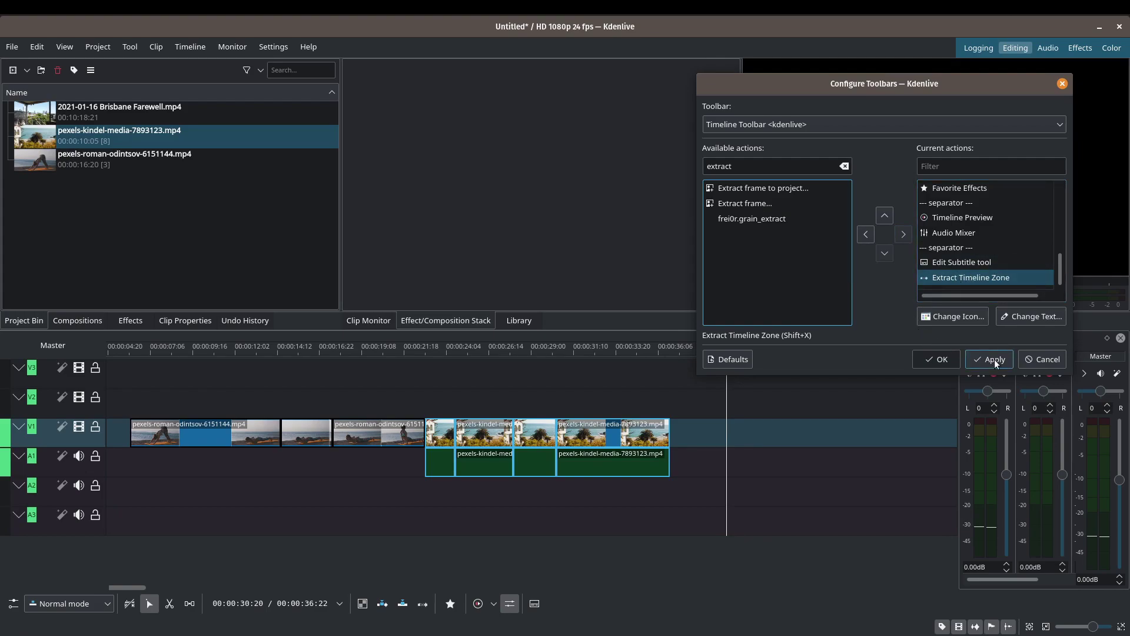
left_click(971, 364)
left_click(937, 359)
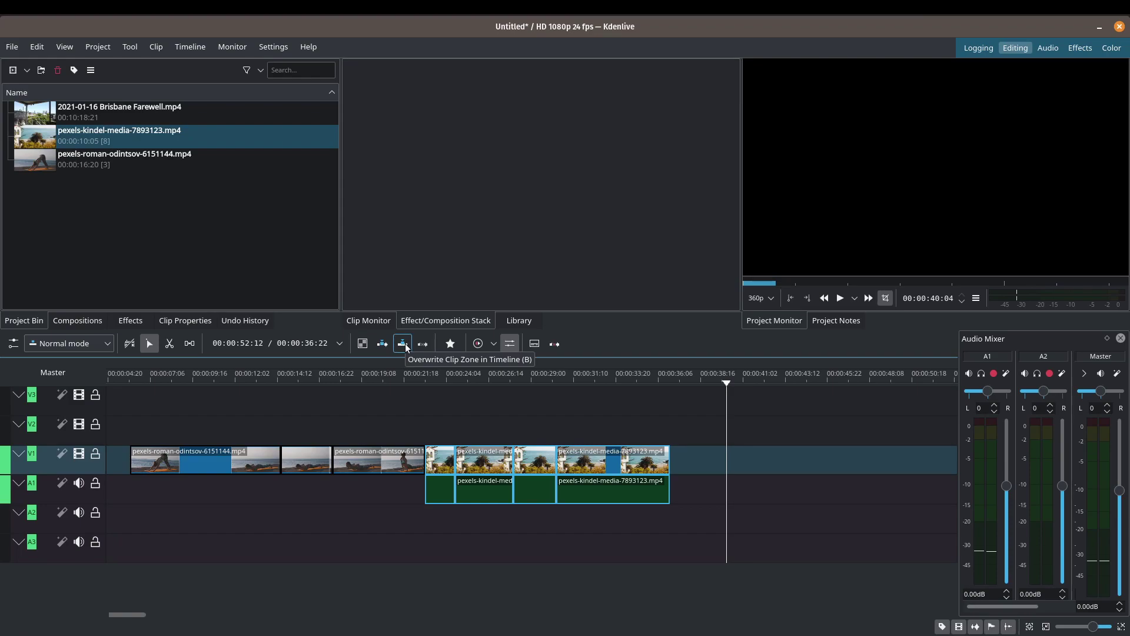
- Move Extract Timeline Zone in the Timeline Toolbar between Overwrite Clip Zone in Timeline and Extract Clip, and apply the new order
right_click(641, 337)
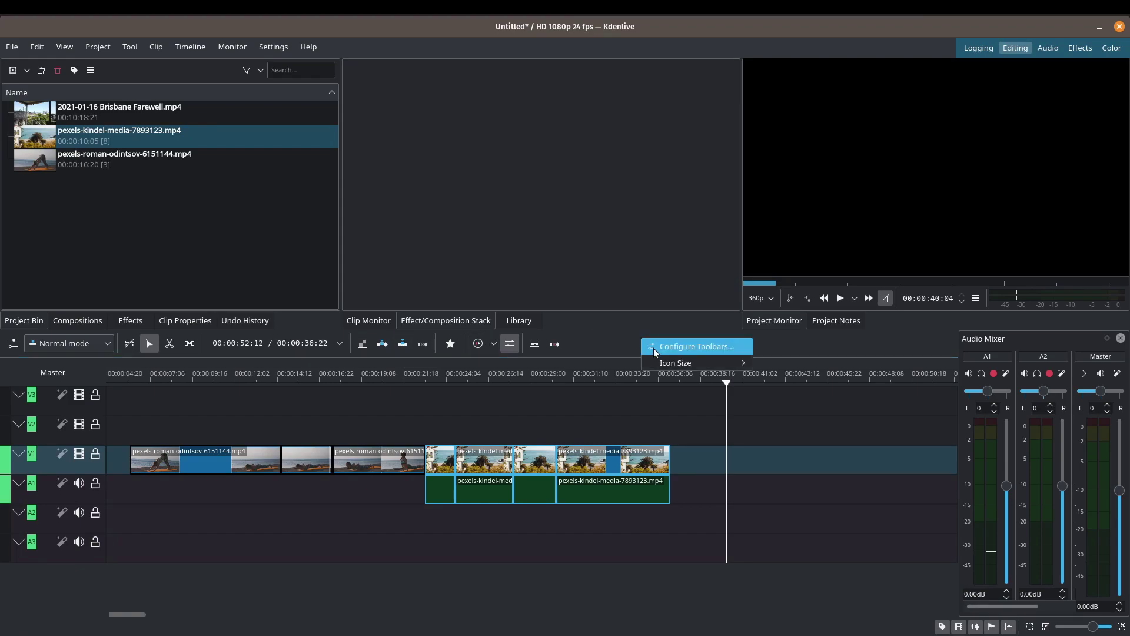
left_click(654, 348)
left_click(539, 204)
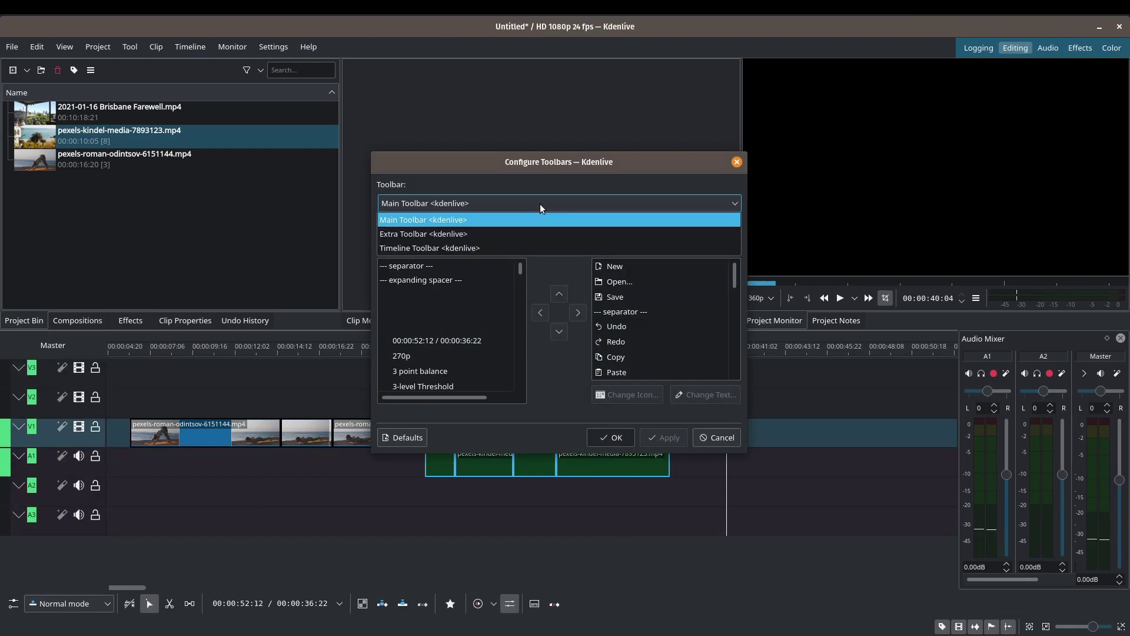
left_click(527, 243)
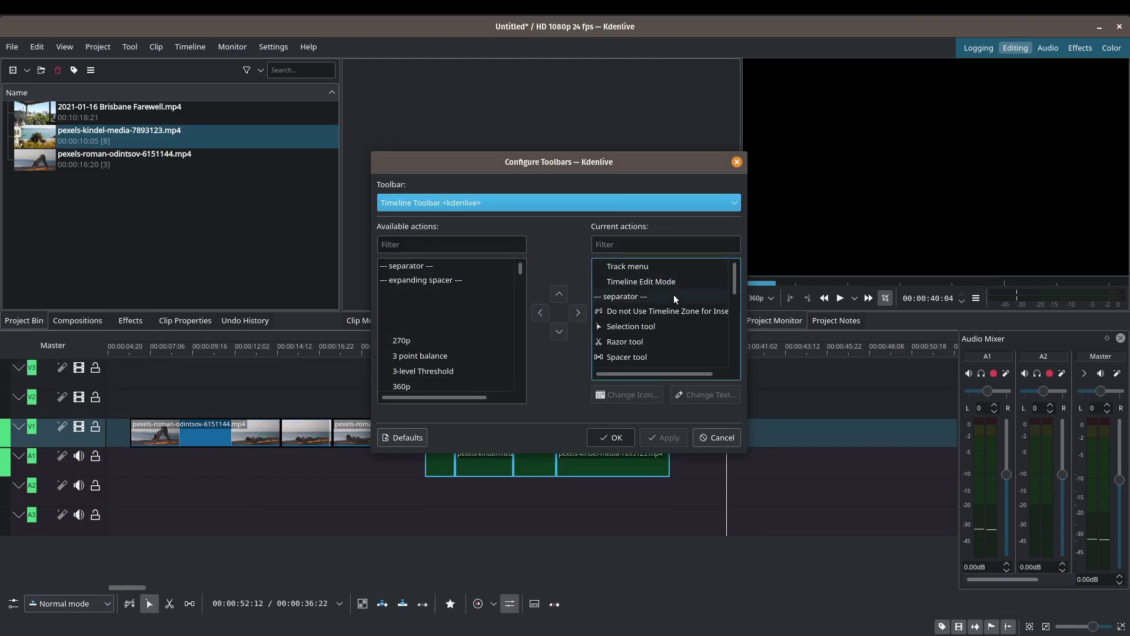
scroll(677, 304, "down", 5)
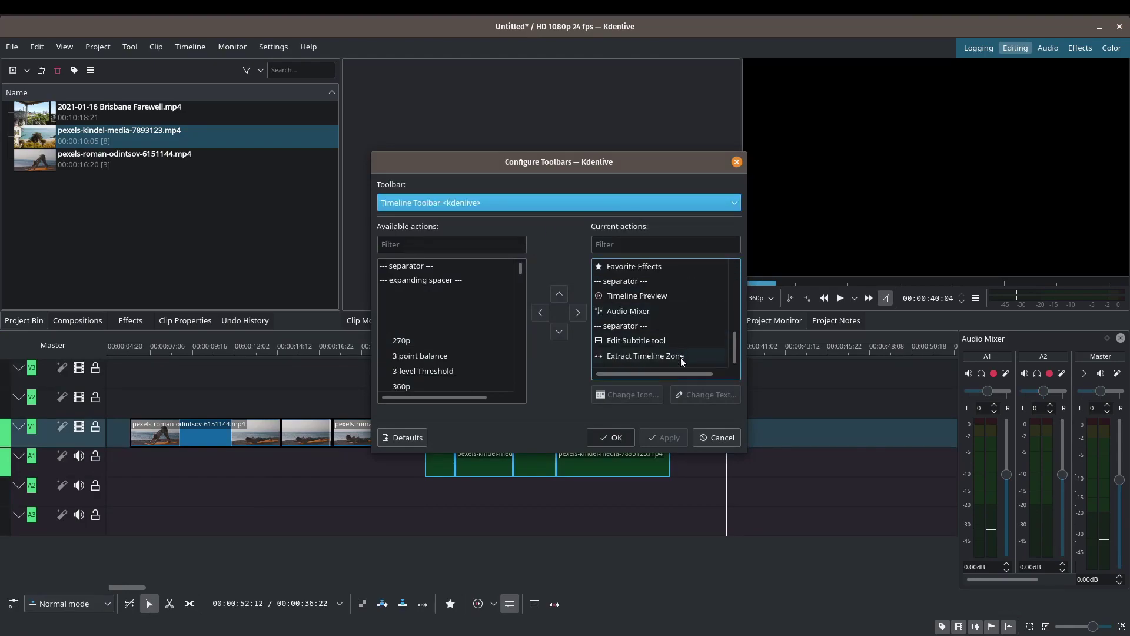
left_click(682, 360)
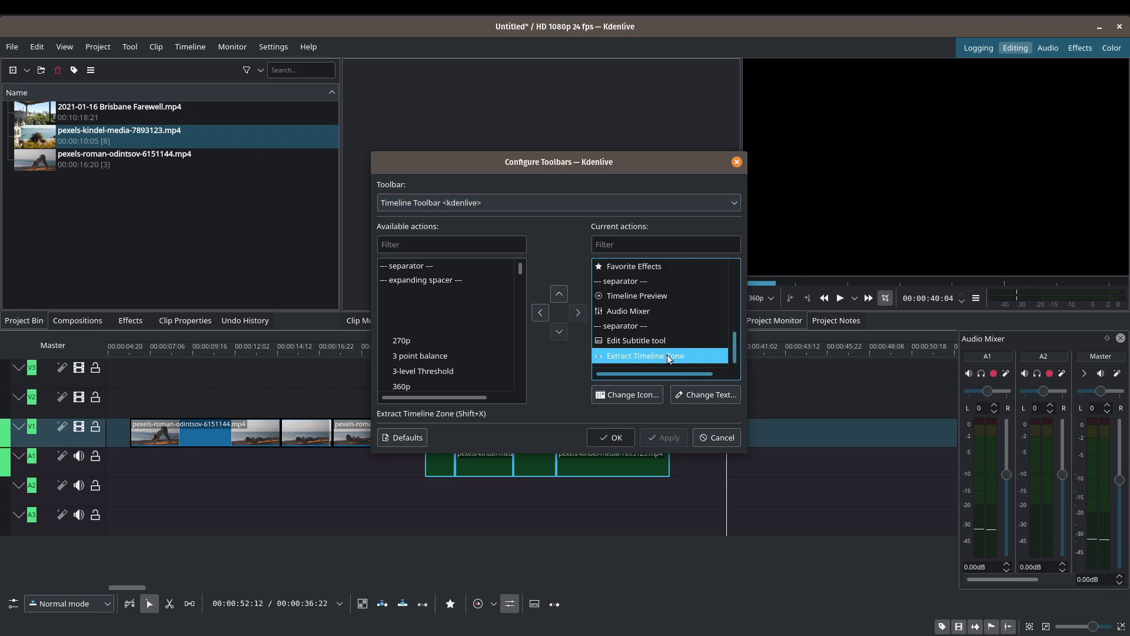
left_click_drag(669, 356, 670, 291)
scroll(668, 297, "up", 2)
scroll(669, 298, "down", 1)
left_click(656, 281)
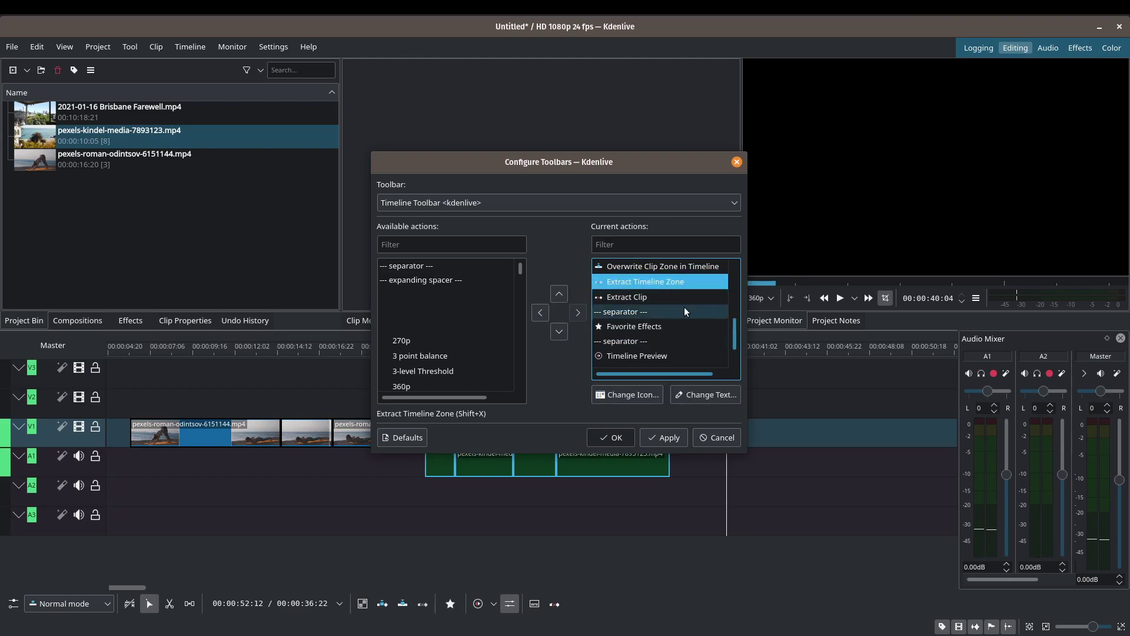
left_click(655, 437)
left_click(611, 437)
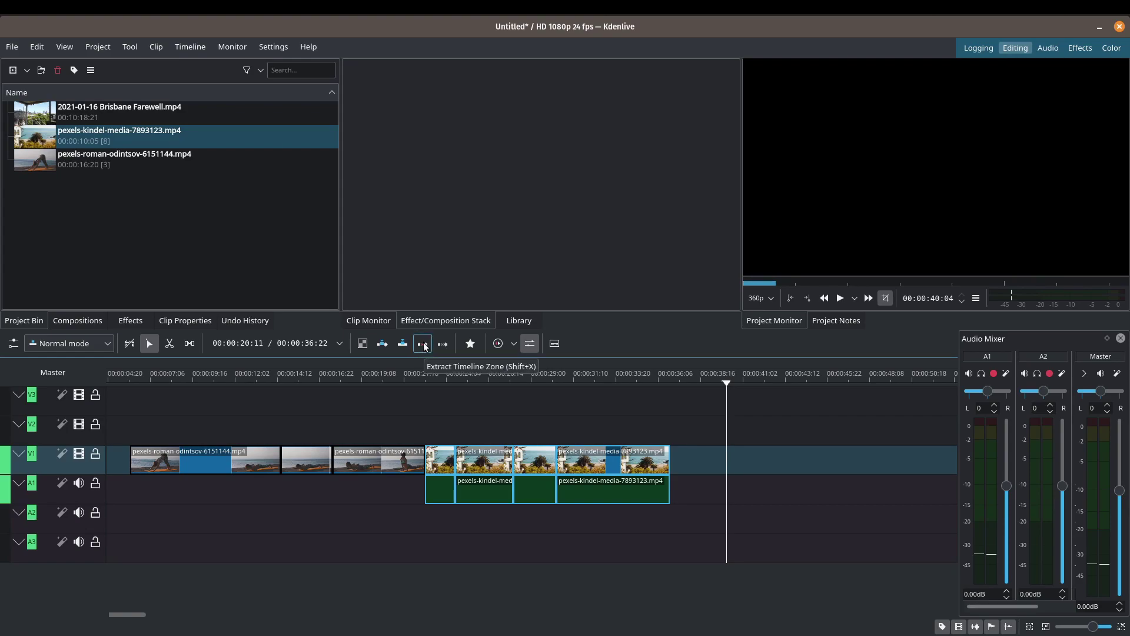
- Remove Extract Timeline Zone from the current actions of the Timeline Toolbar and apply the change
right_click(634, 347)
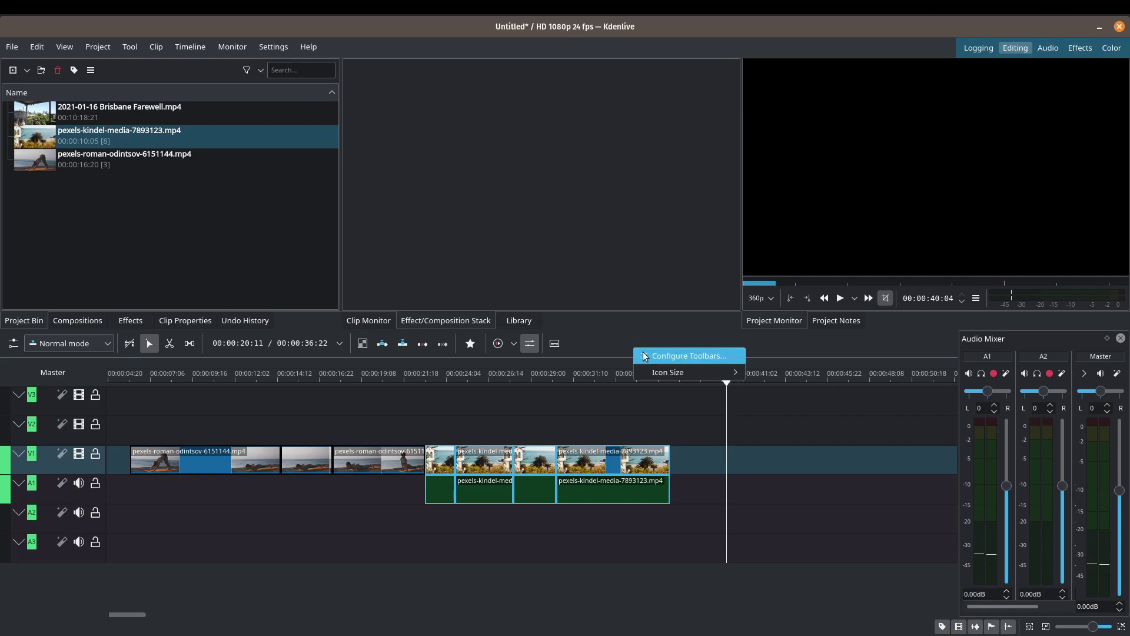
left_click(645, 356)
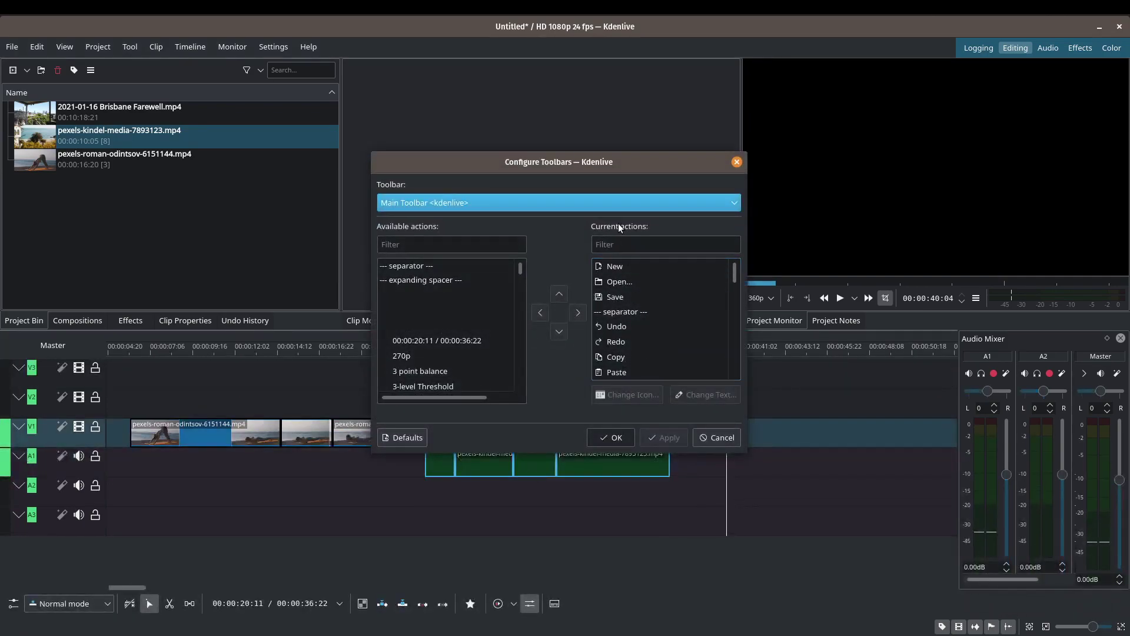
left_click_drag(621, 228, 777, 144)
left_click(759, 182)
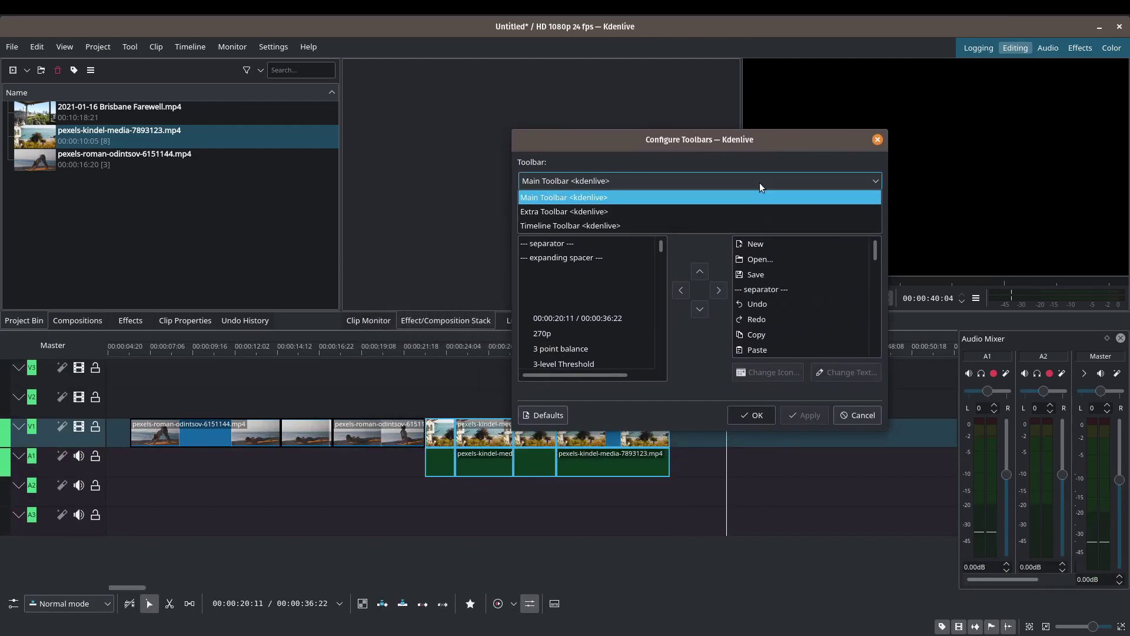
left_click(671, 228)
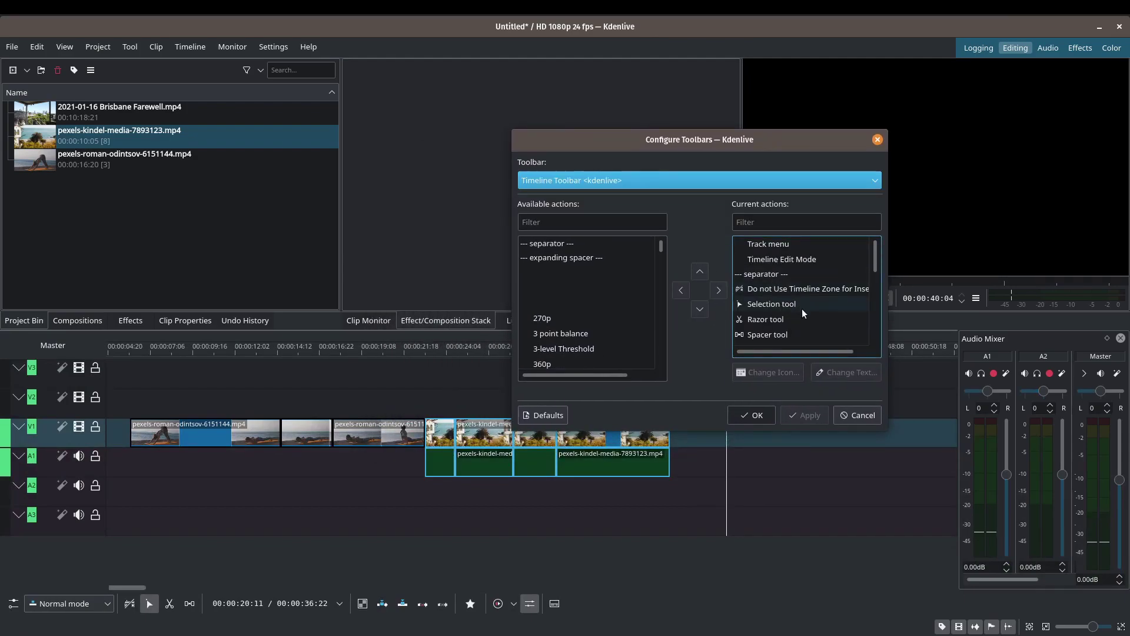
scroll(808, 316, "down", 2)
scroll(809, 319, "down", 1)
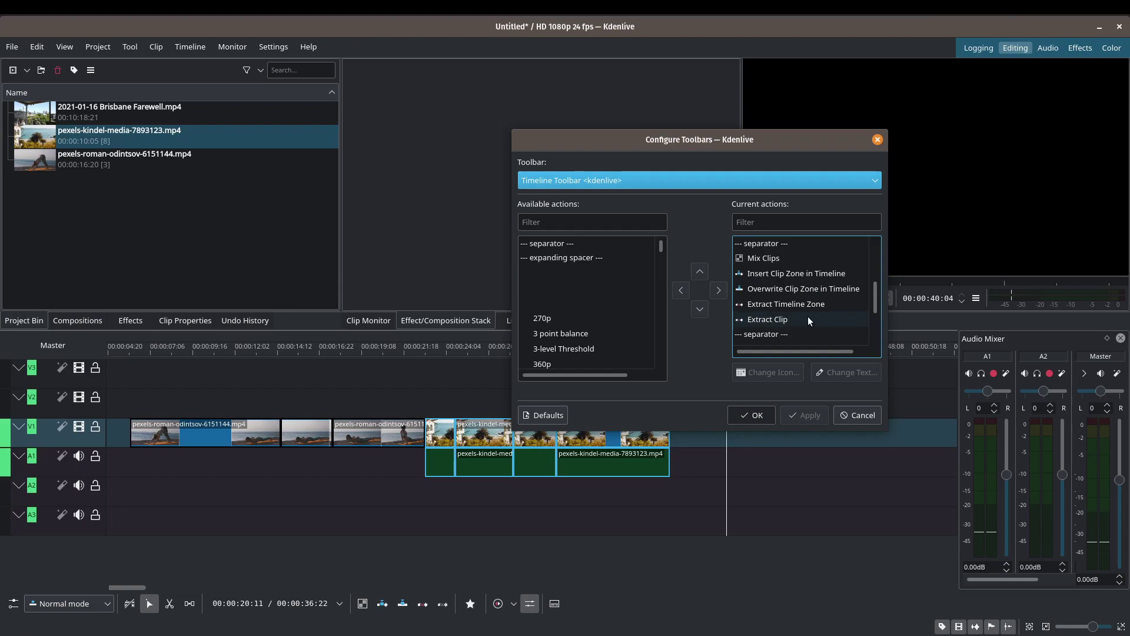
left_click(807, 305)
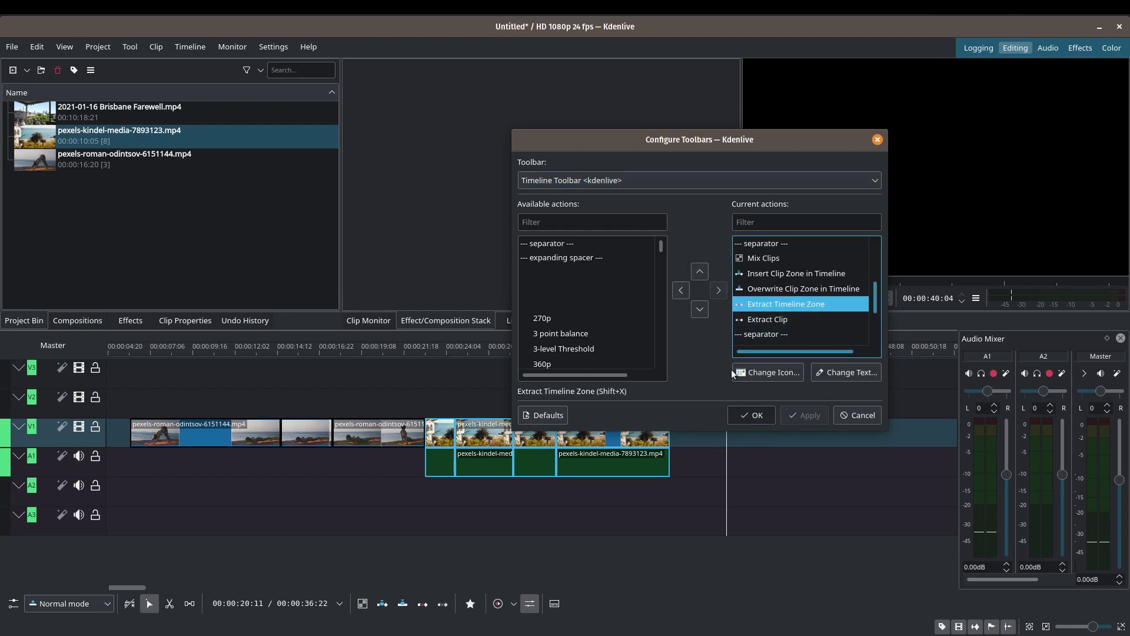
left_click(679, 291)
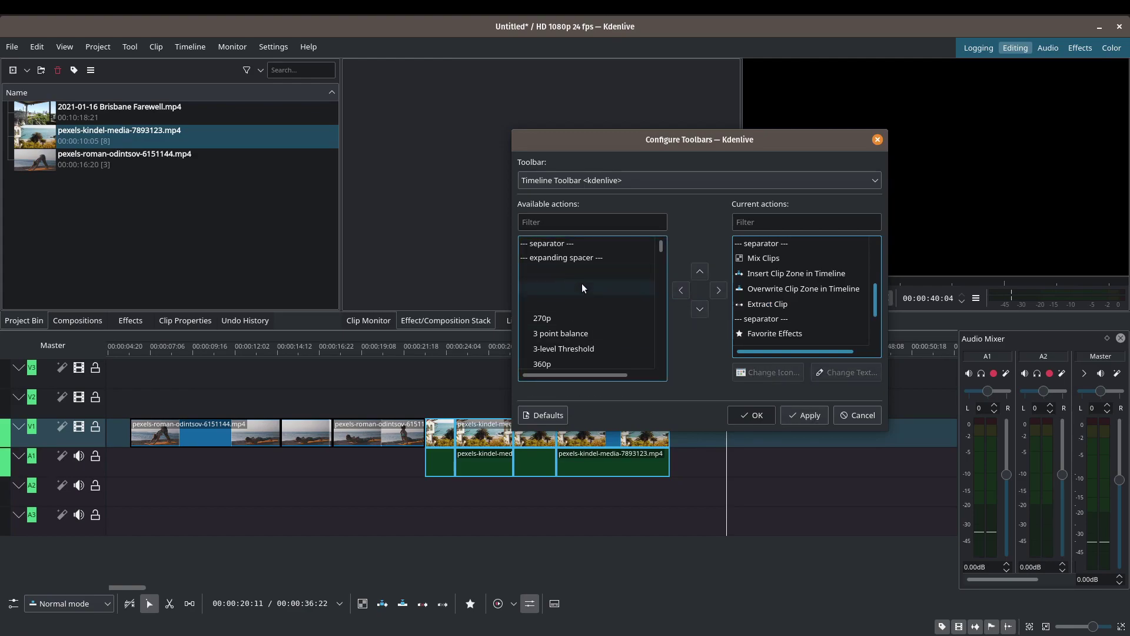
left_click(799, 415)
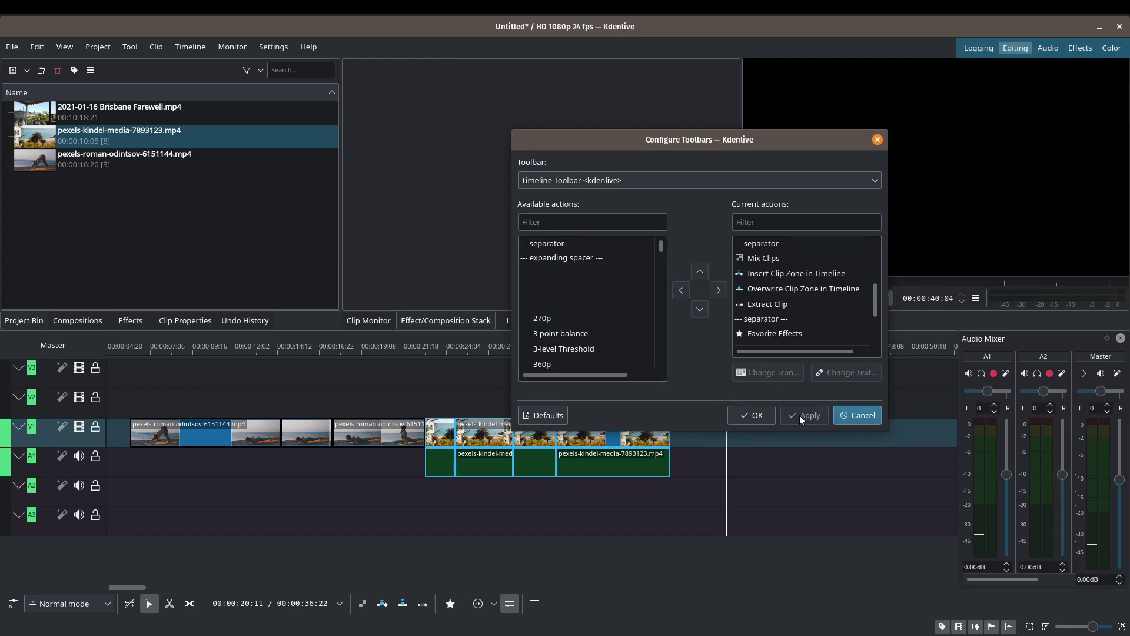
left_click(751, 415)
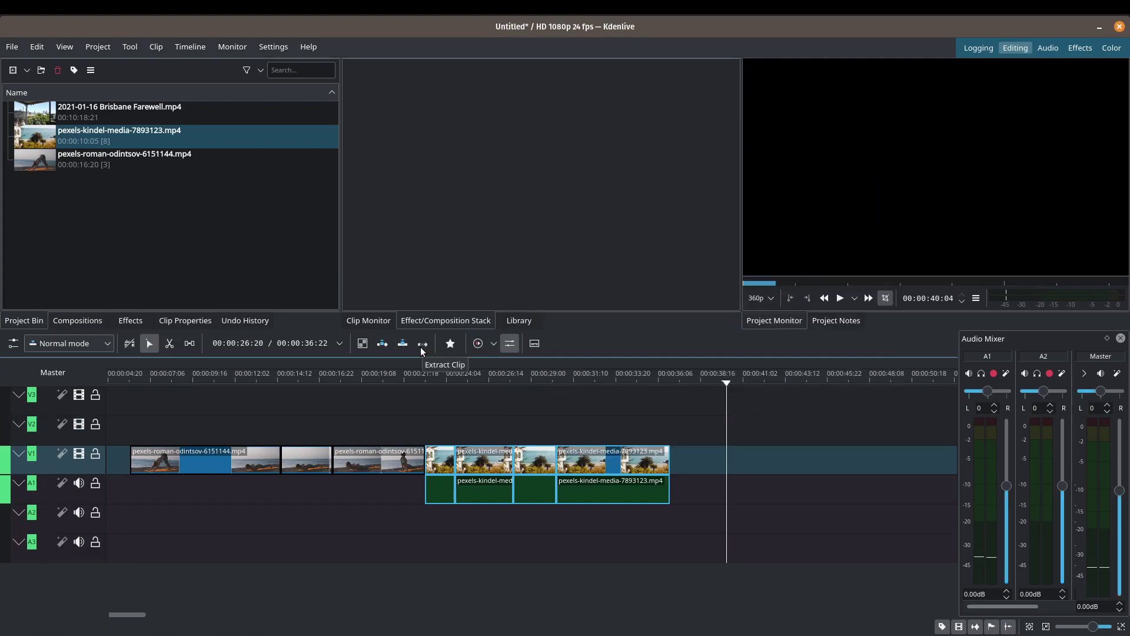
- Extract the third pexels-kindel-media-7893123.mp4 clip on tracks V1 and A1 together with its gap
left_click(530, 454)
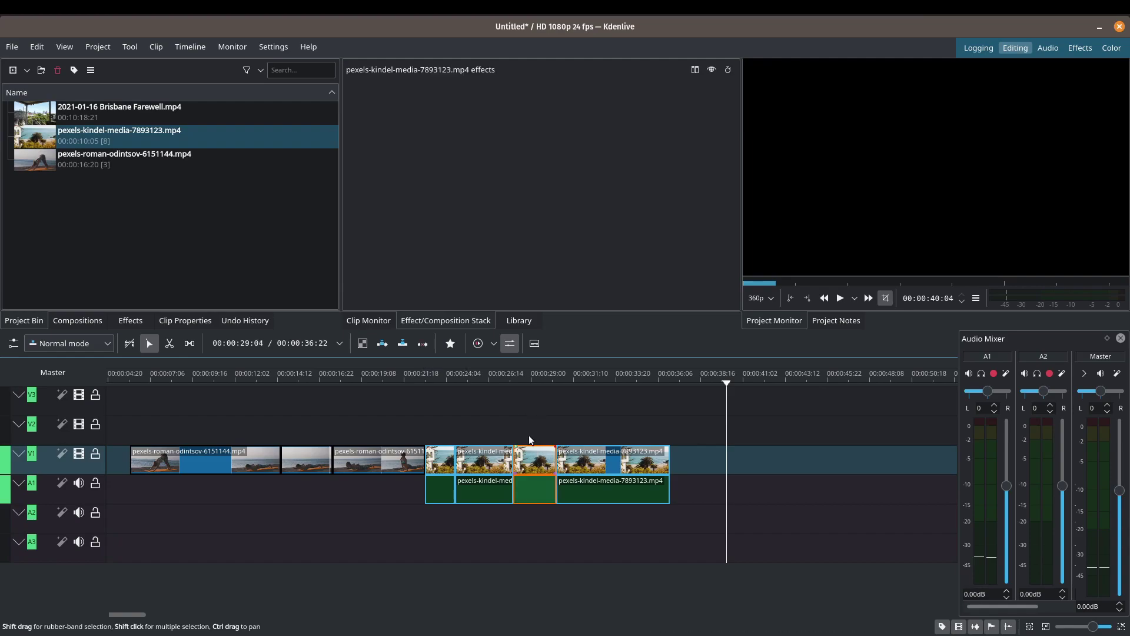
left_click(422, 345)
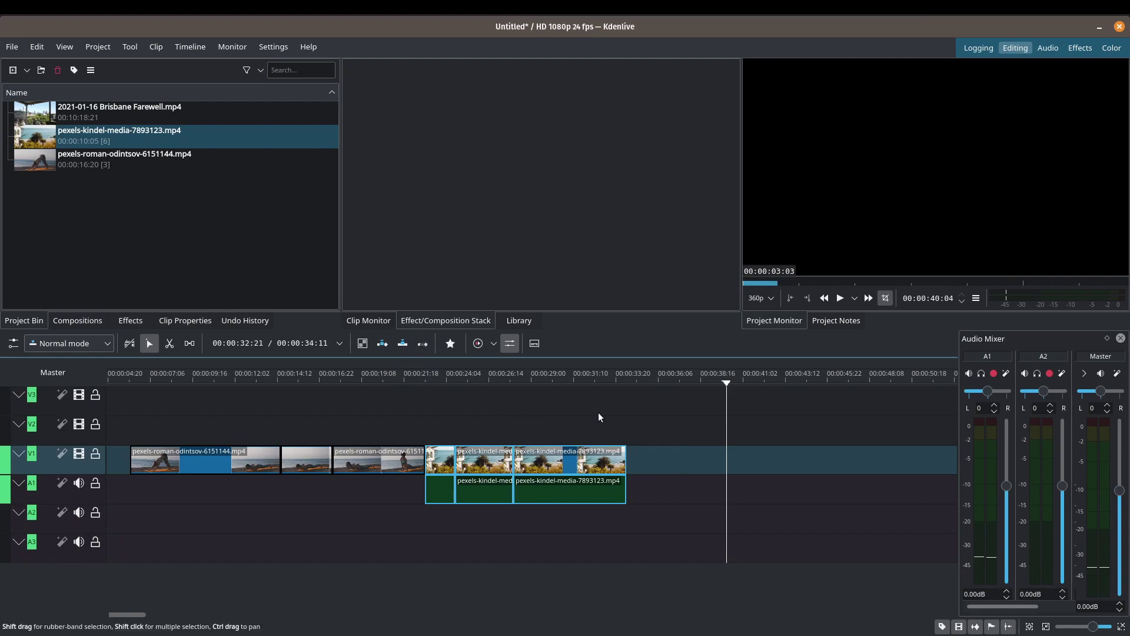